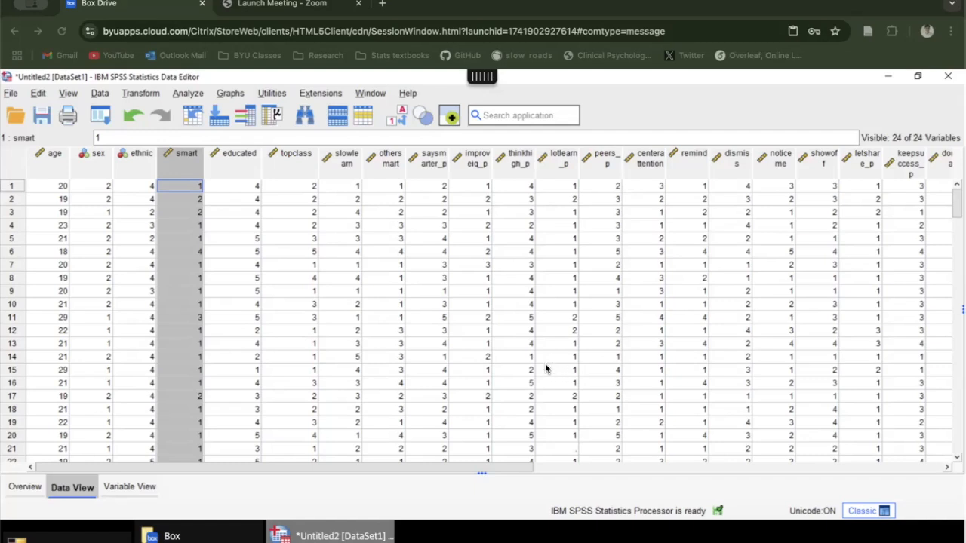
Step: Look through the data set's cases from start to end, and check the options for clearing case 3
click(466, 309)
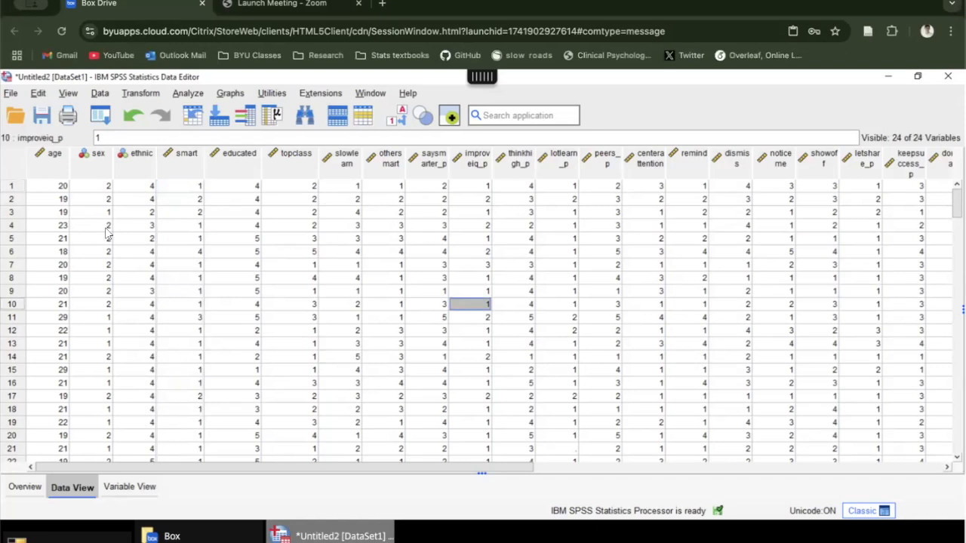
scroll(106, 234, down, 20)
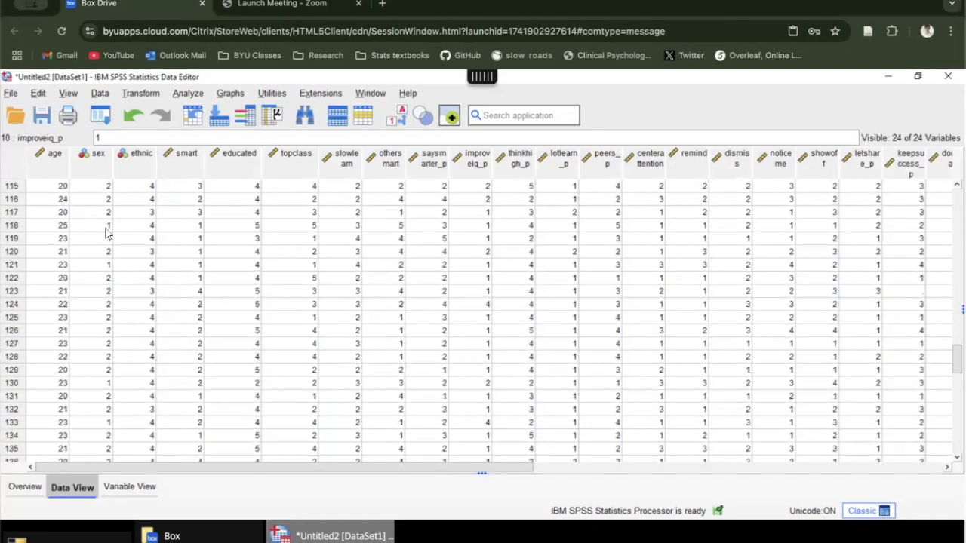
scroll(105, 227, down, 5)
scroll(105, 227, up, 20)
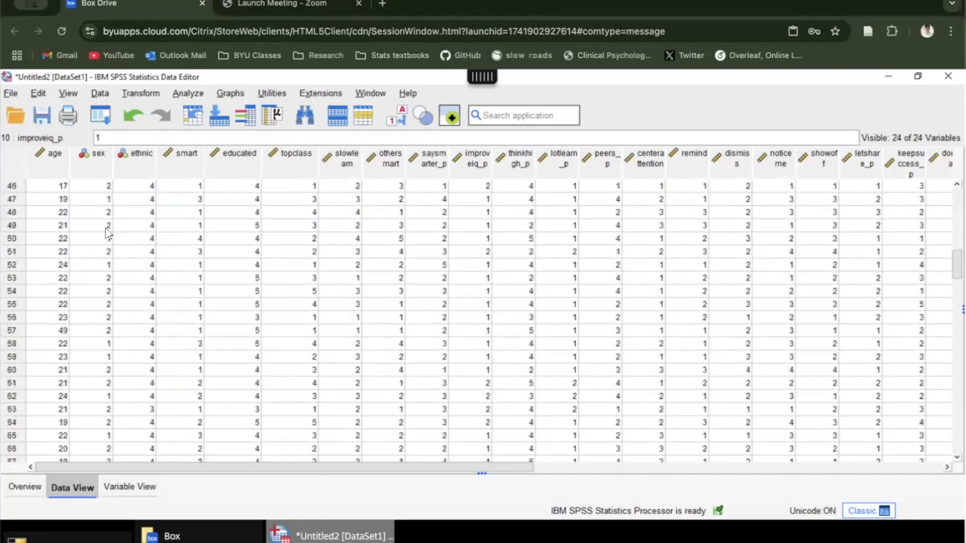
scroll(105, 234, up, 1)
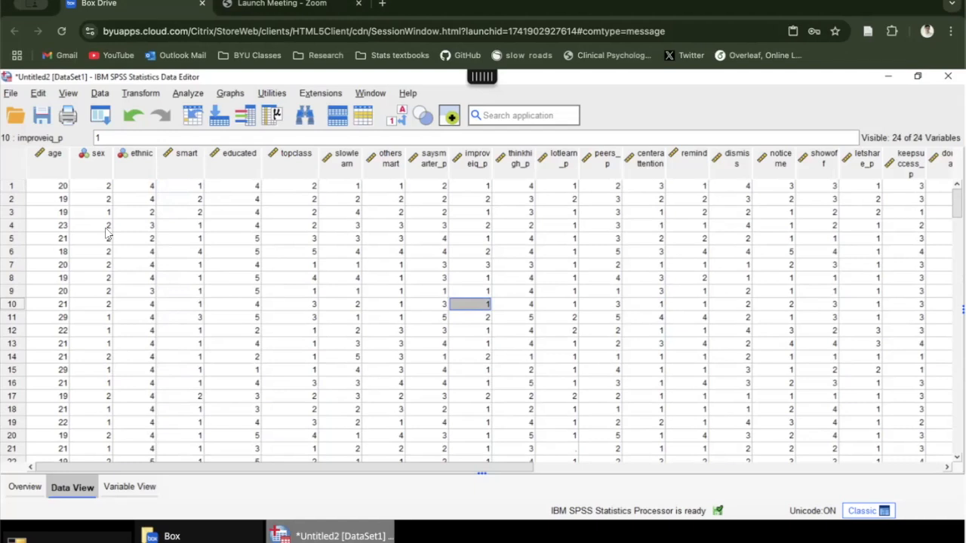
click(13, 214)
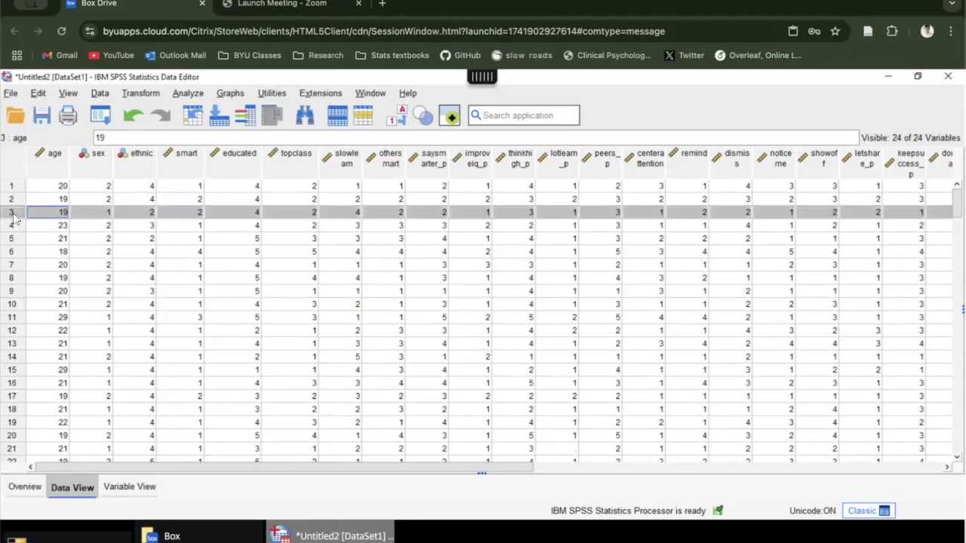
right_click(14, 217)
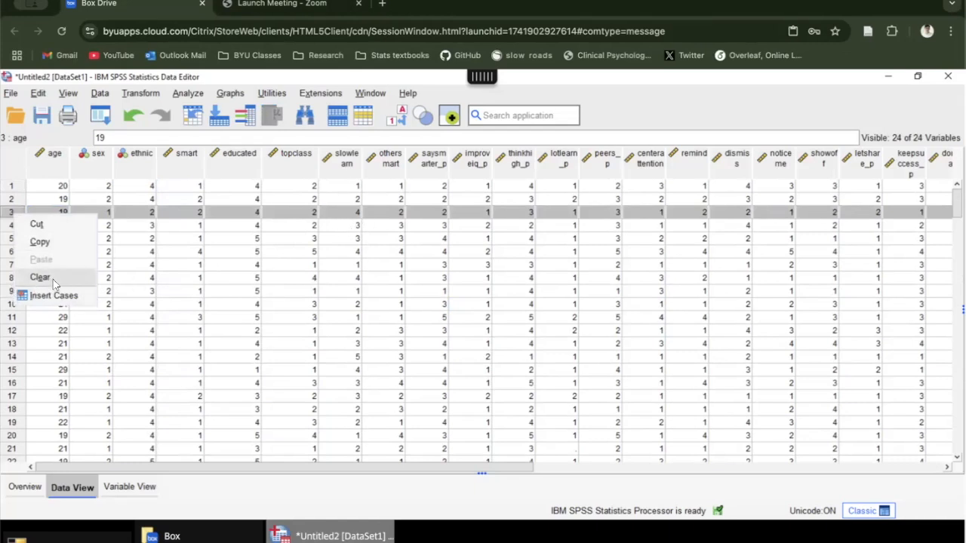
click(462, 218)
scroll(309, 261, down, 1)
scroll(317, 253, down, 17)
scroll(332, 260, down, 20)
scroll(317, 274, up, 20)
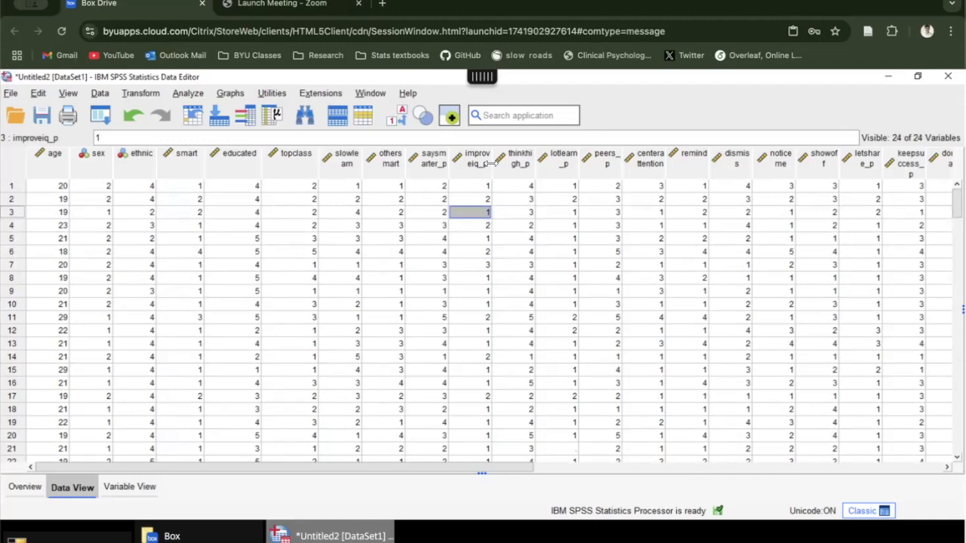
Step: Look over the demographic columns age, sex and ethnic in the data set
click(51, 164)
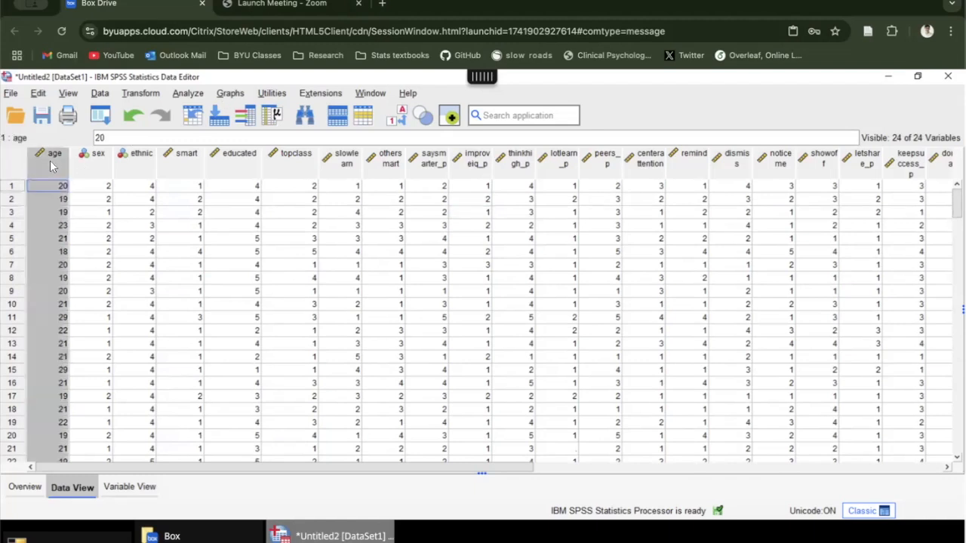
click(78, 164)
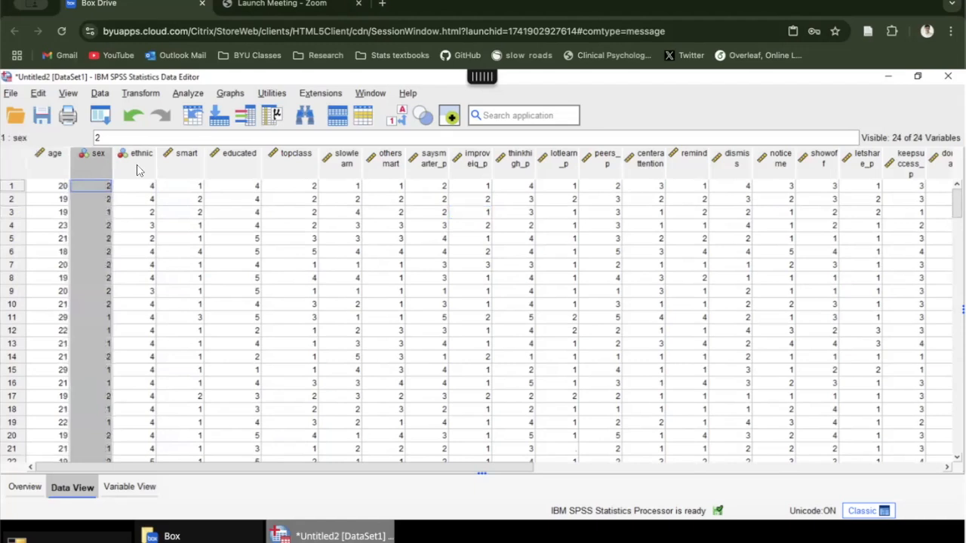
click(127, 170)
click(104, 171)
click(55, 166)
click(103, 169)
click(130, 167)
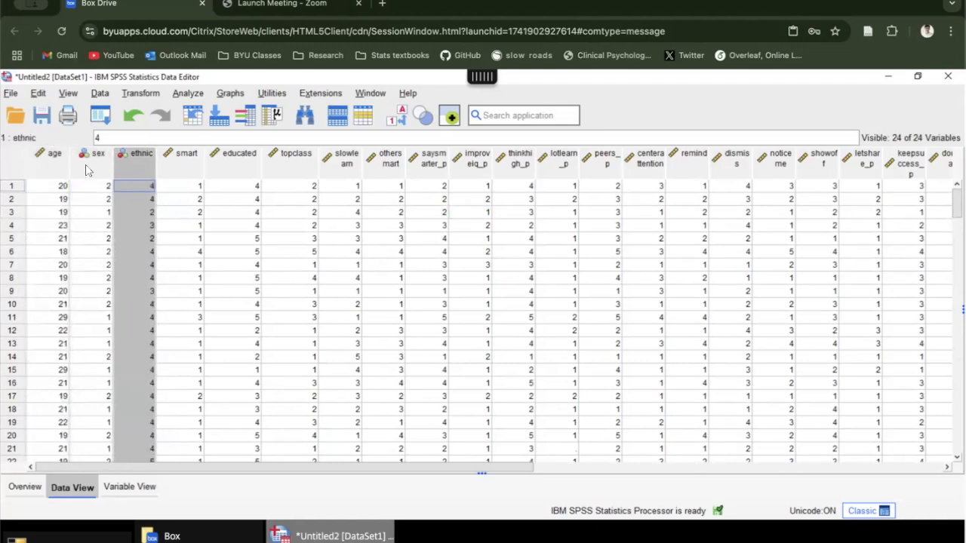
Step: Run a Descriptives analysis with age as the only variable
click(62, 166)
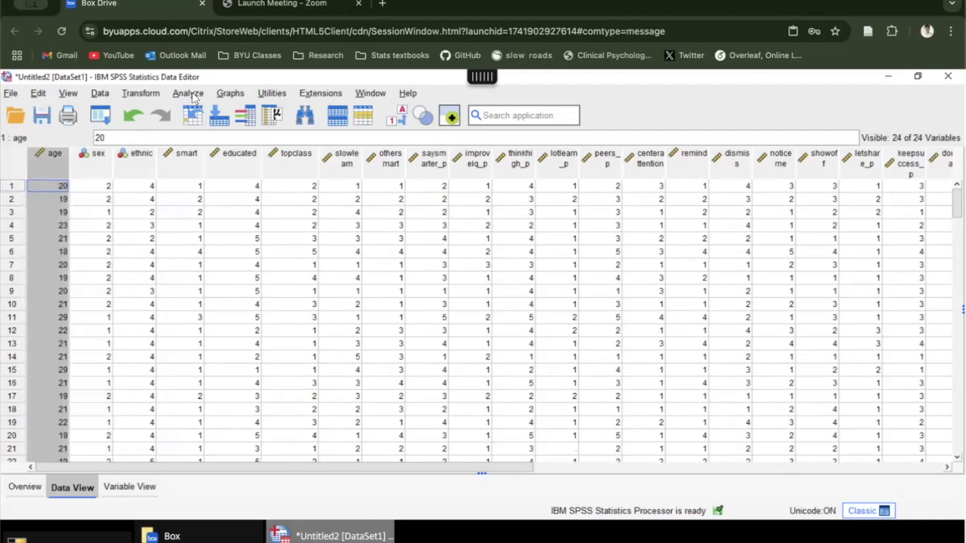
click(192, 95)
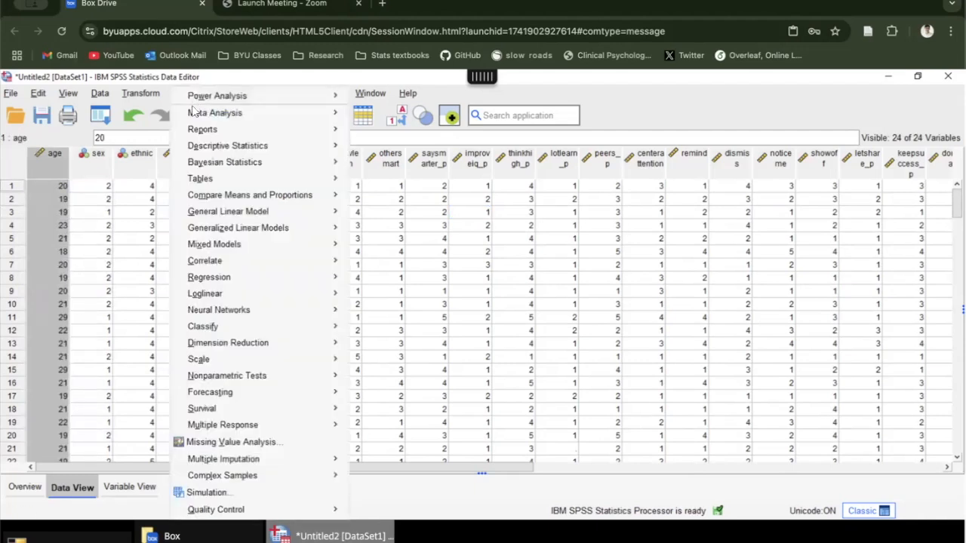
mouse_move(202, 151)
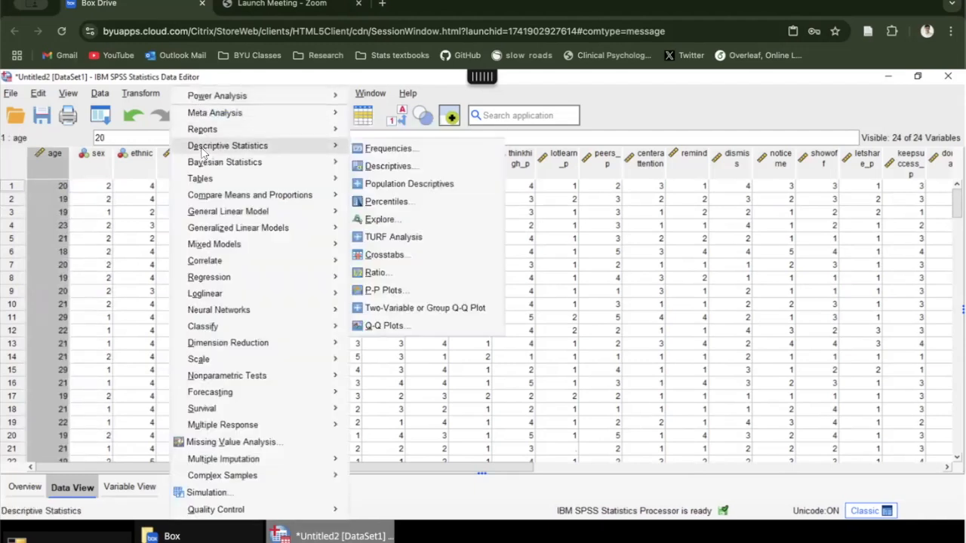
click(368, 171)
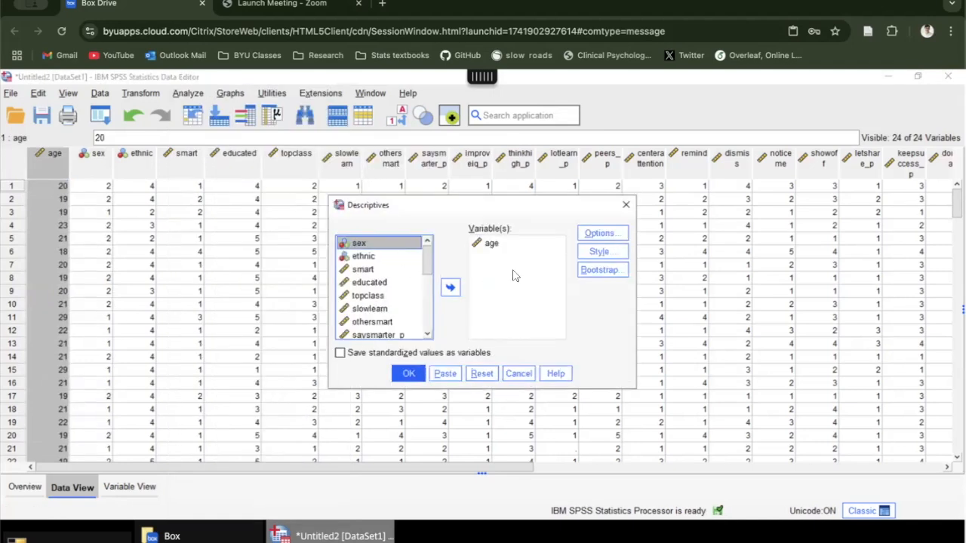
click(492, 243)
click(450, 287)
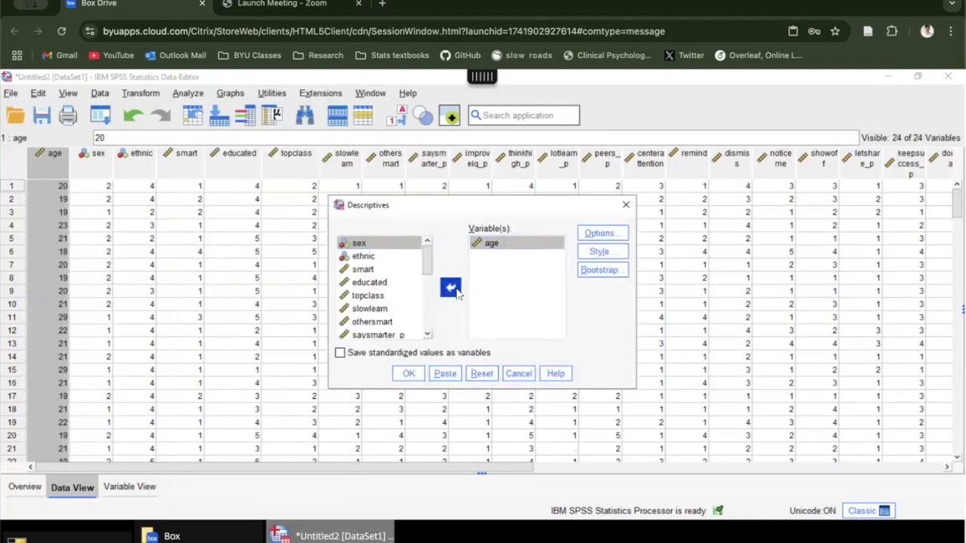
click(379, 270)
click(377, 246)
click(449, 287)
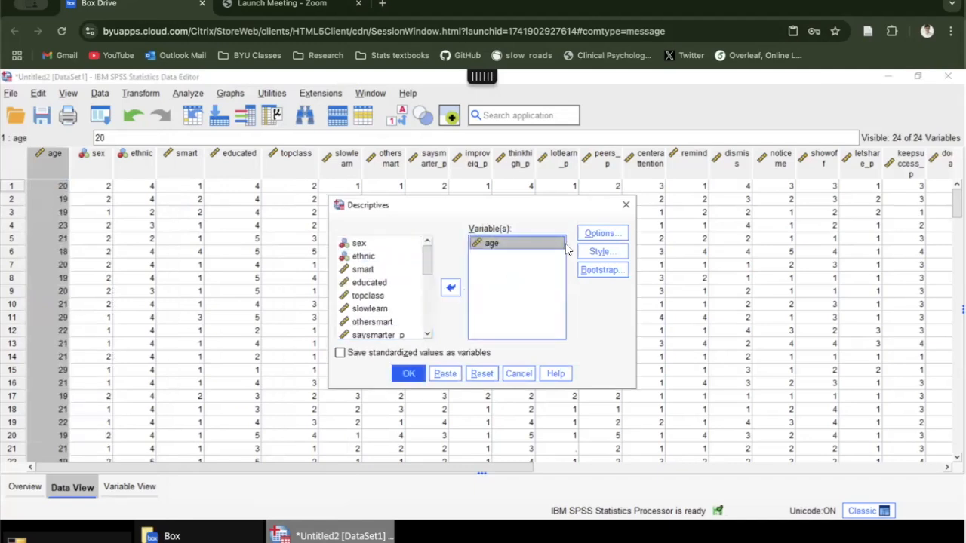
click(409, 376)
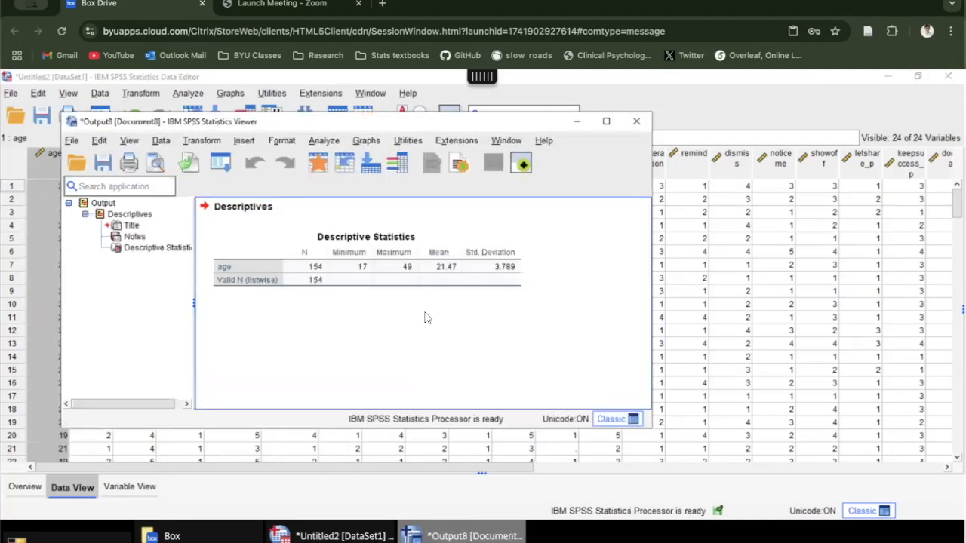
Step: Examine the descriptive statistics for age and close the output without saving it
click(311, 302)
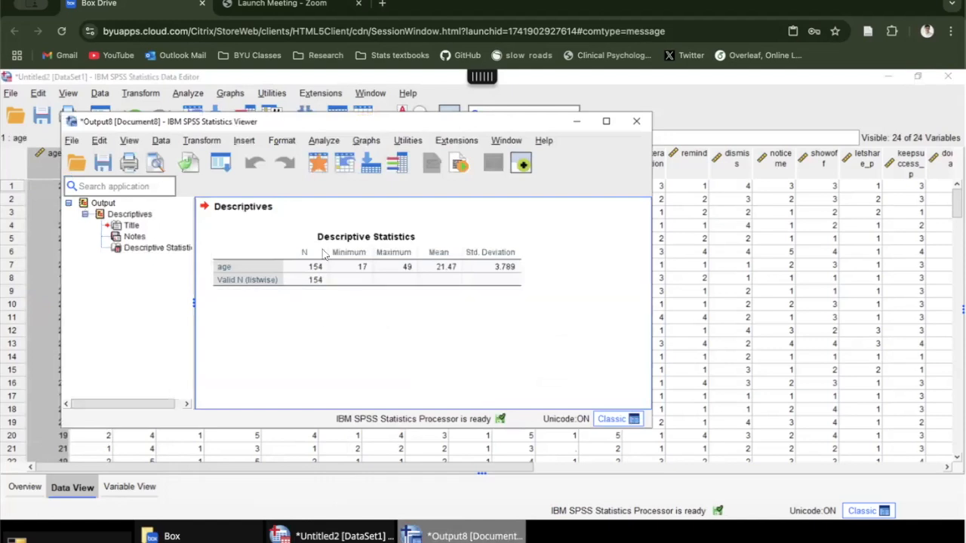
click(342, 286)
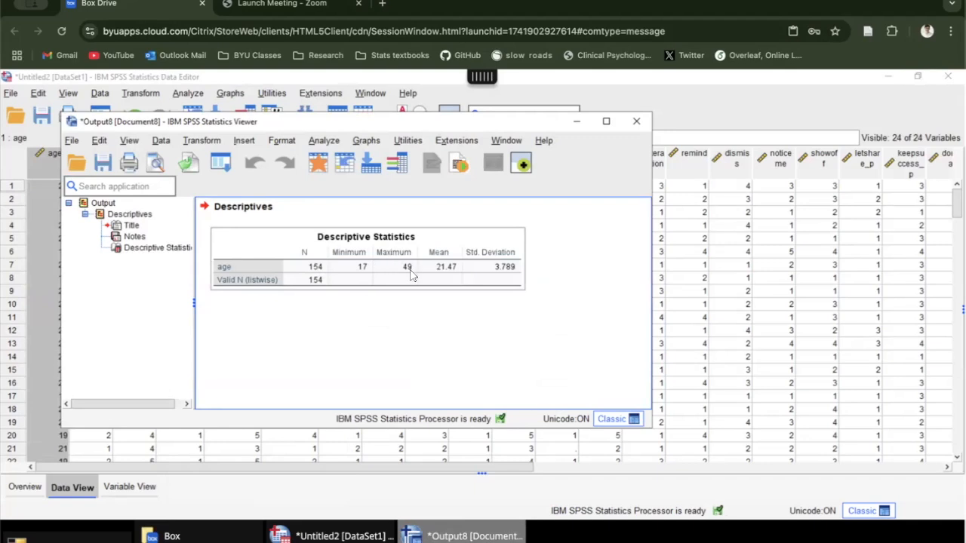
click(443, 301)
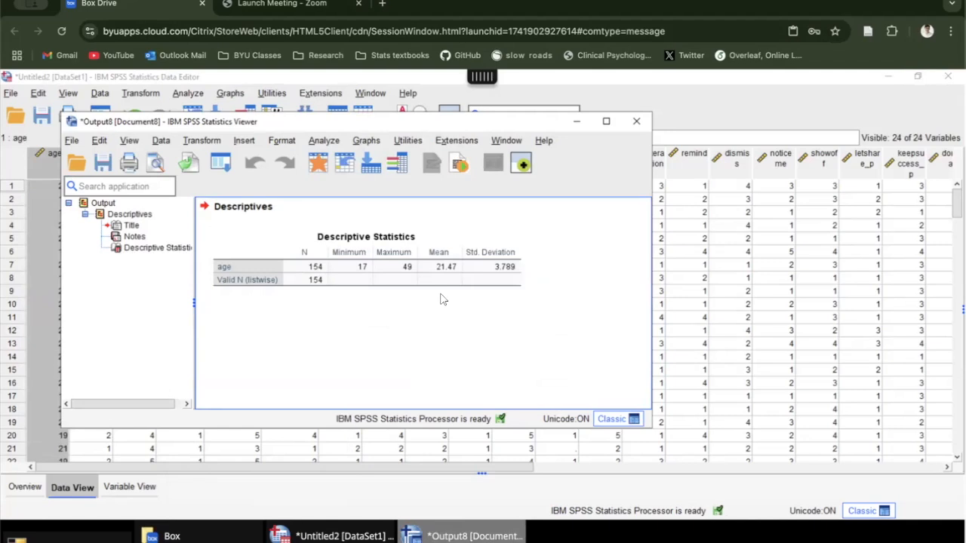
click(497, 277)
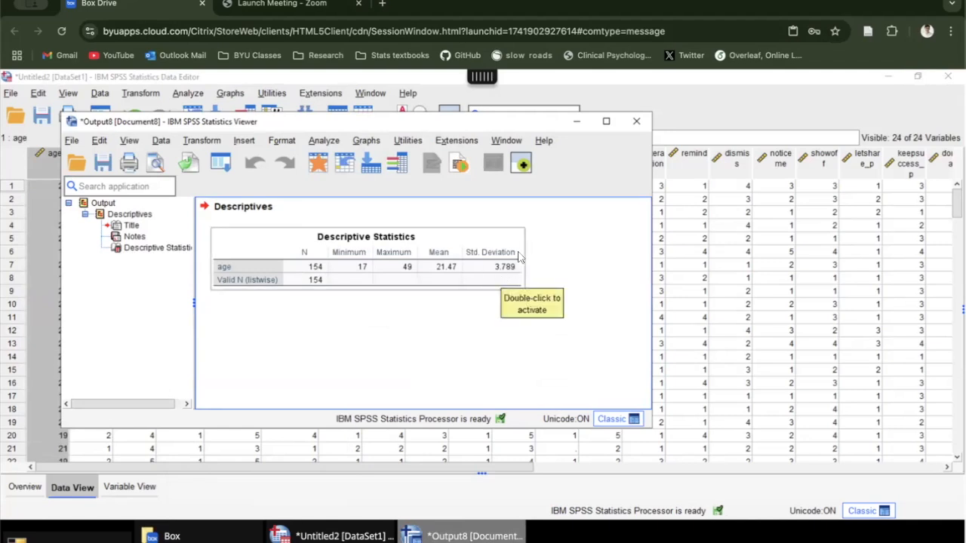
click(492, 302)
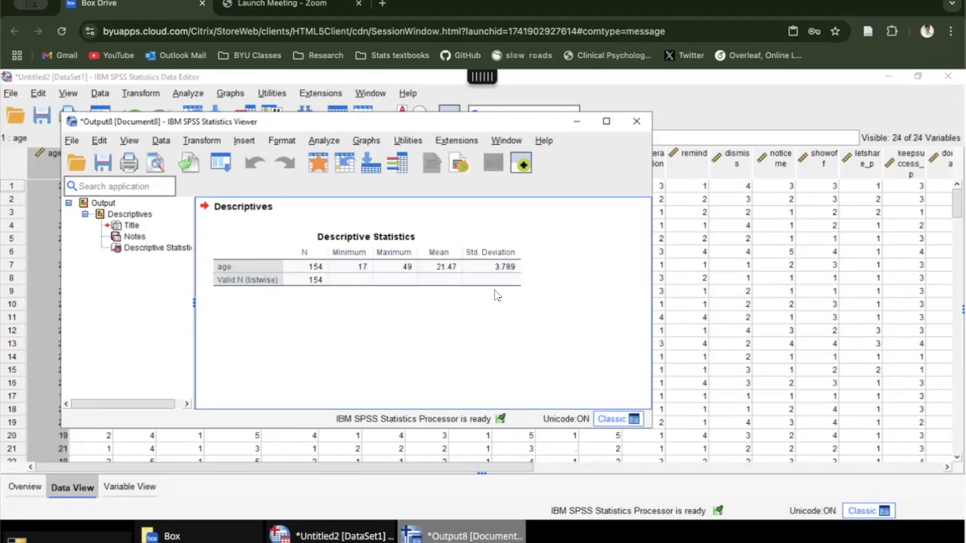
click(636, 125)
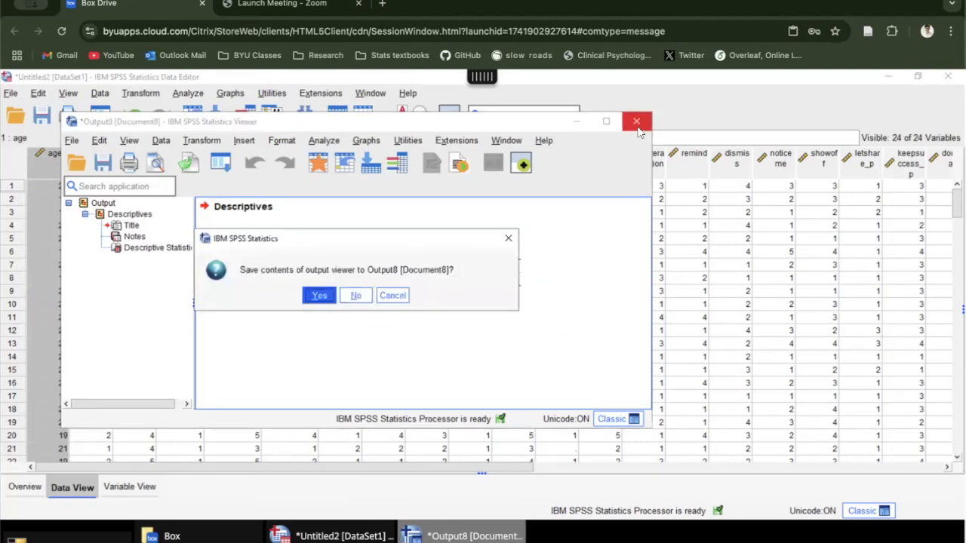
click(356, 295)
Step: Start a Frequencies analysis and clear ethnic and sex from its list of variables
click(89, 168)
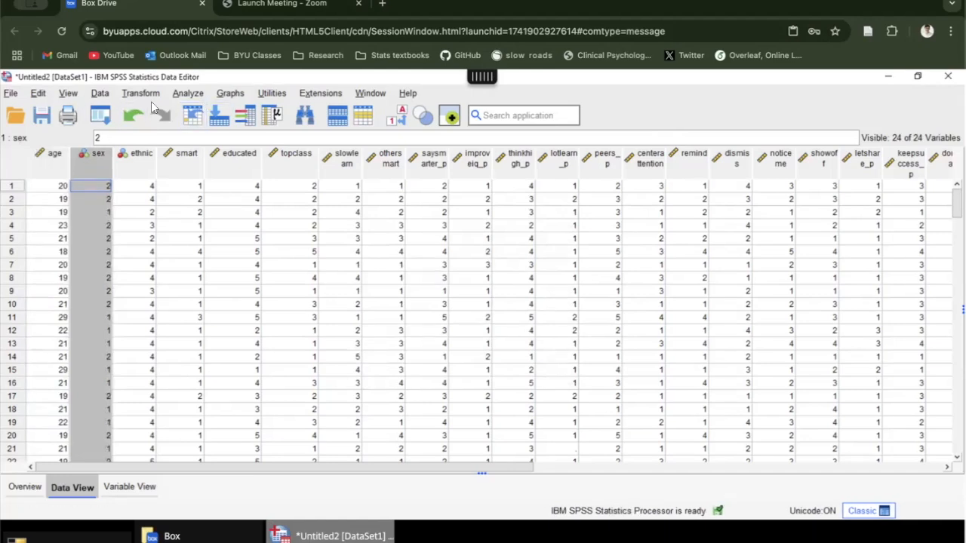
click(197, 96)
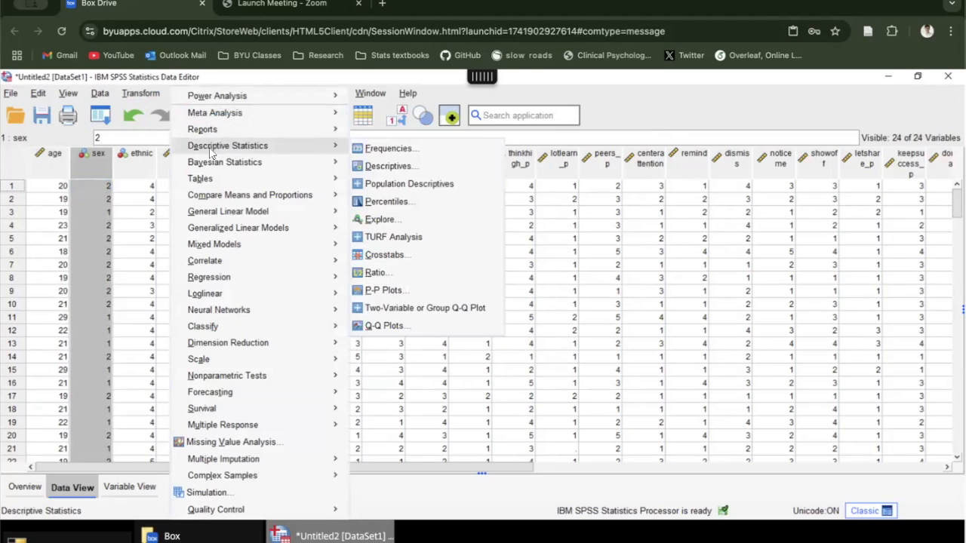
click(388, 149)
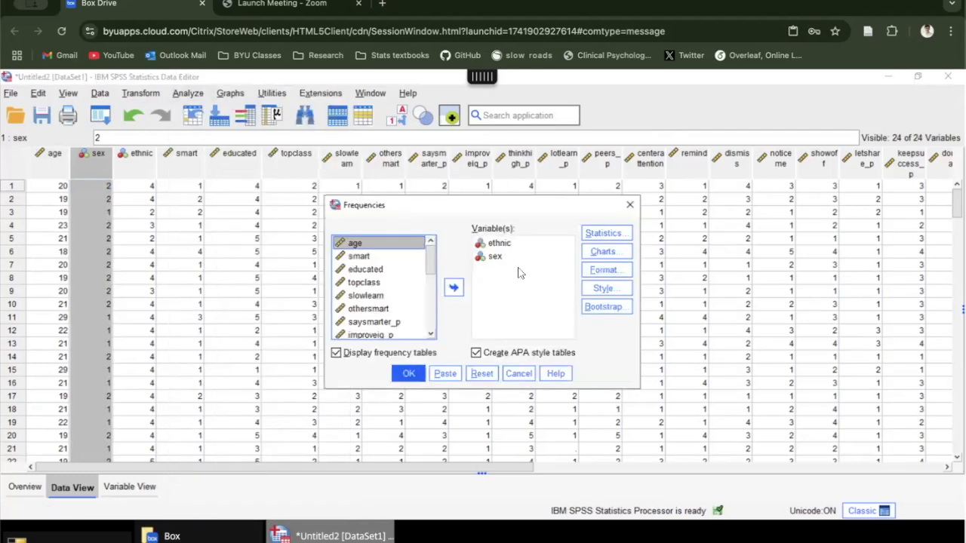
click(510, 244)
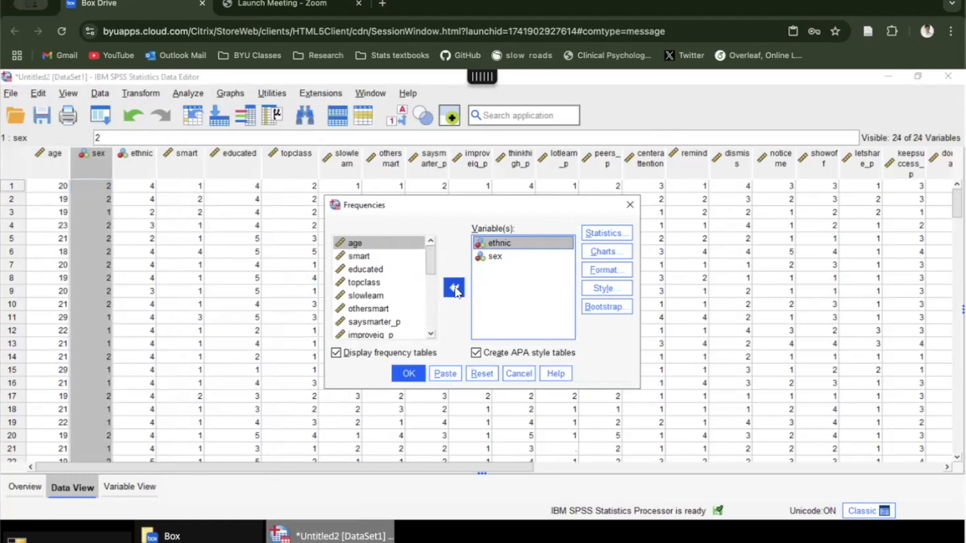
click(453, 289)
click(496, 243)
click(454, 287)
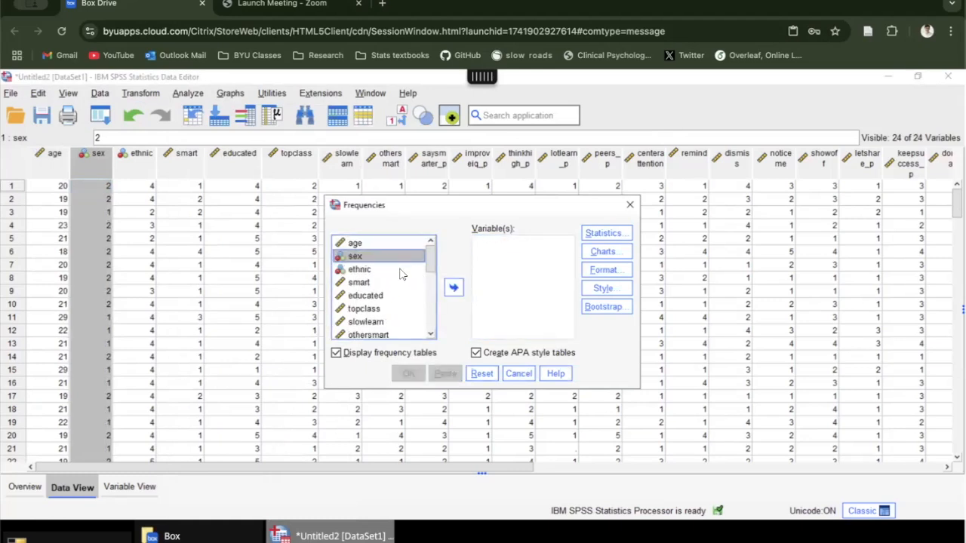
Step: Add sex and ethnic together as the analysis variables and run Frequencies with APA style tables
click(401, 271)
shift+click(394, 256)
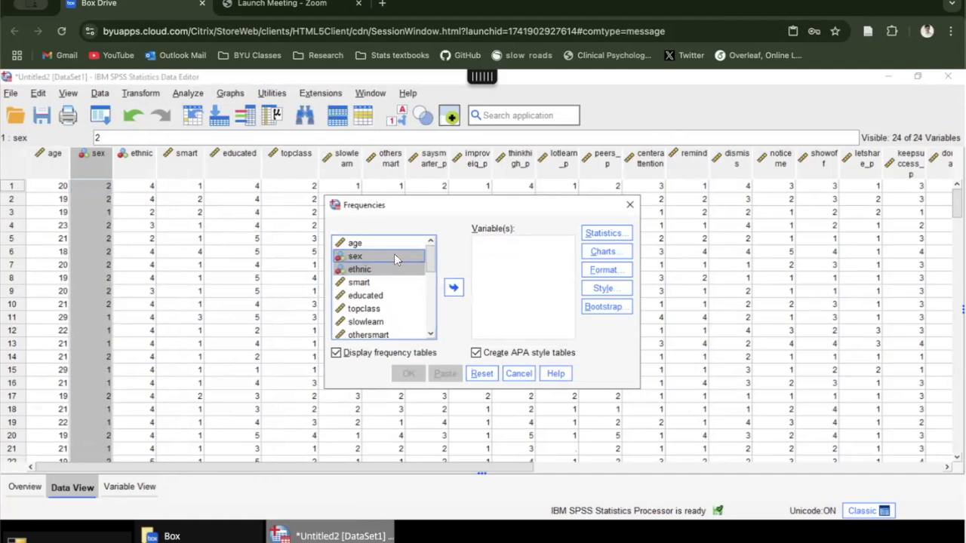
click(453, 287)
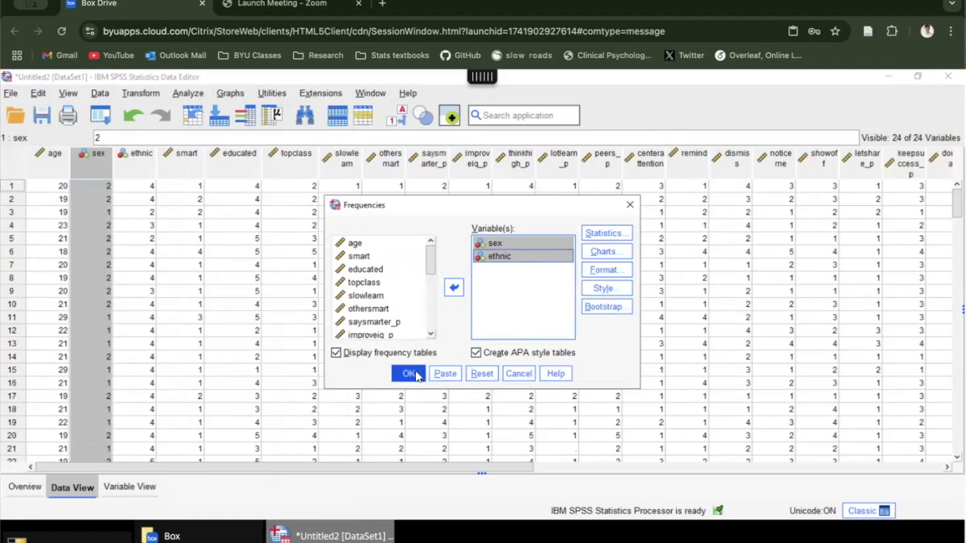
click(408, 373)
Step: Examine the frequency tables for sex and ethnic in the output
scroll(317, 271, down, 2)
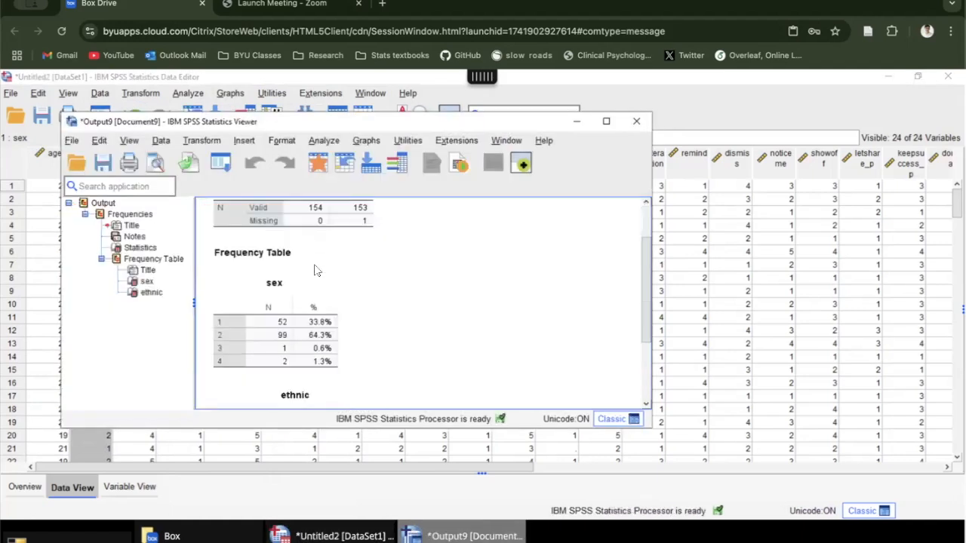
click(292, 293)
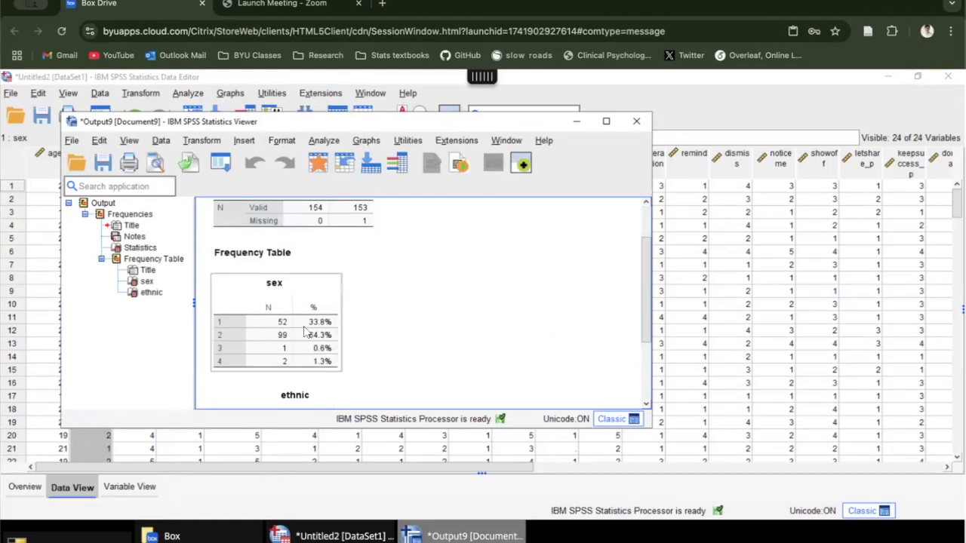
scroll(266, 330, down, 2)
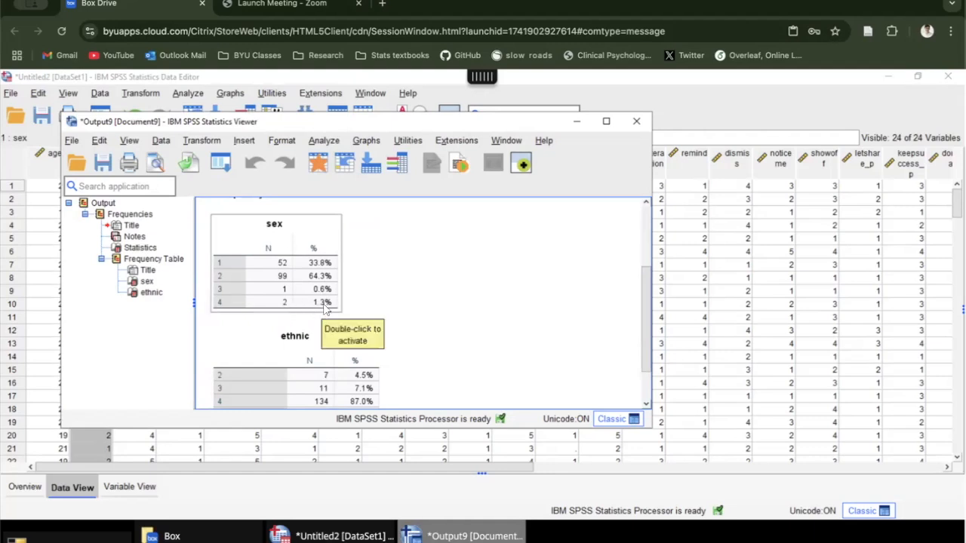
scroll(377, 304, down, 3)
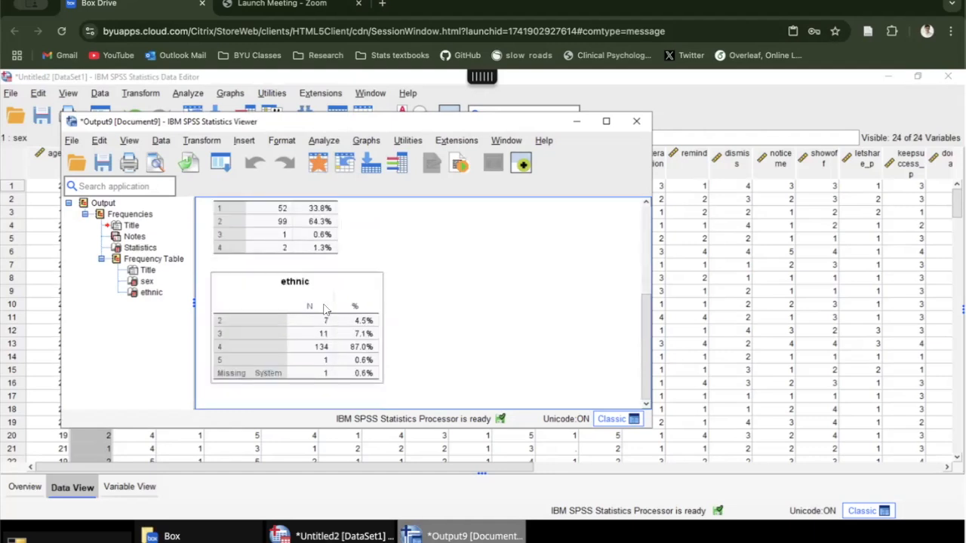
scroll(425, 337, up, 6)
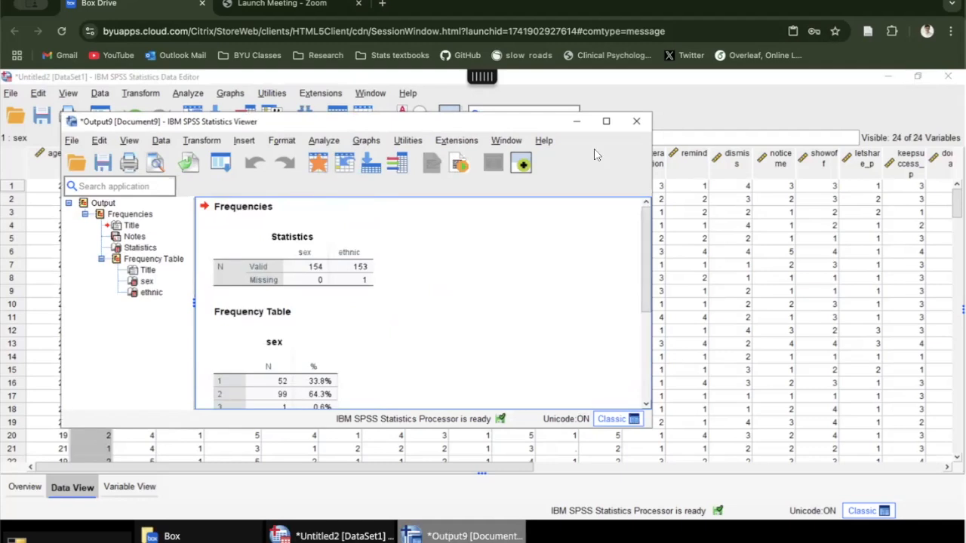
Step: Close the frequency output without saving it and start a Reliability Analysis
click(636, 121)
click(356, 296)
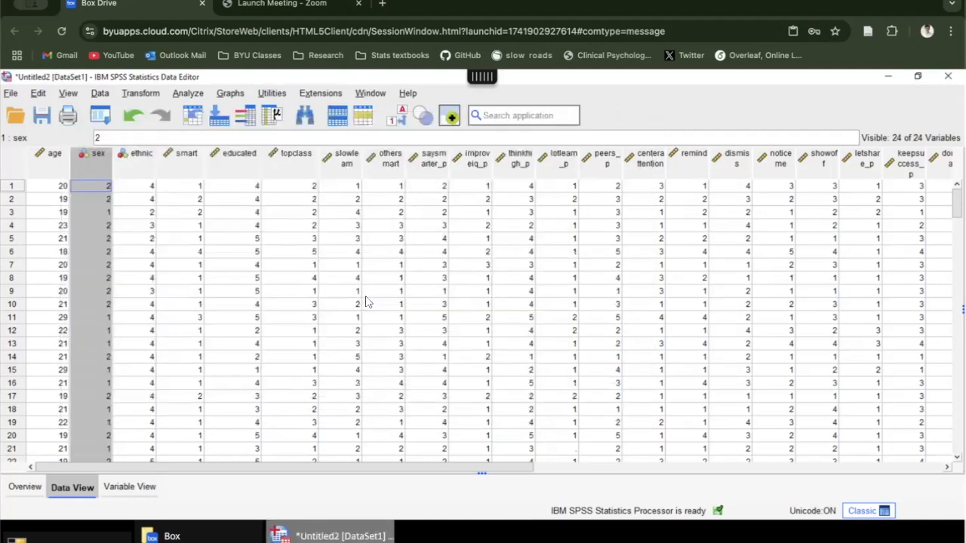
click(181, 163)
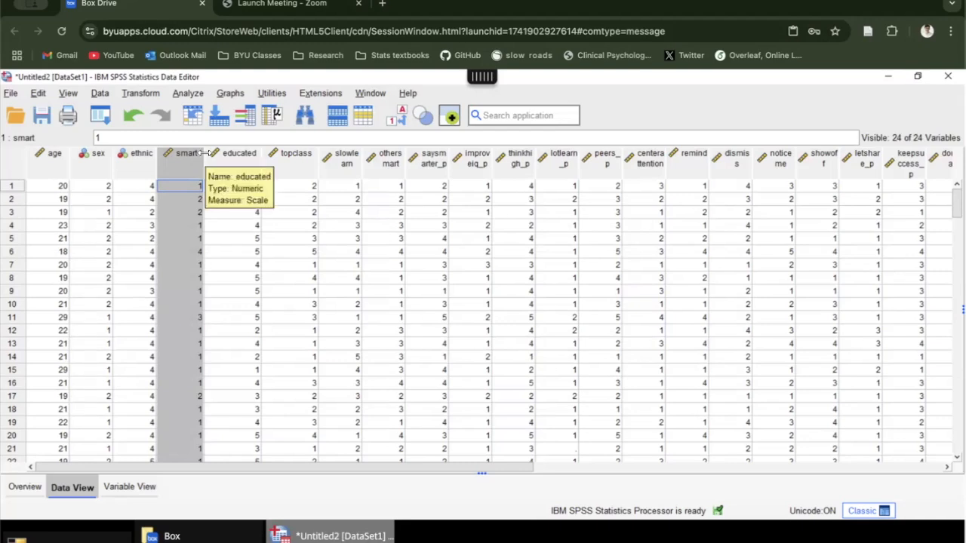
click(191, 94)
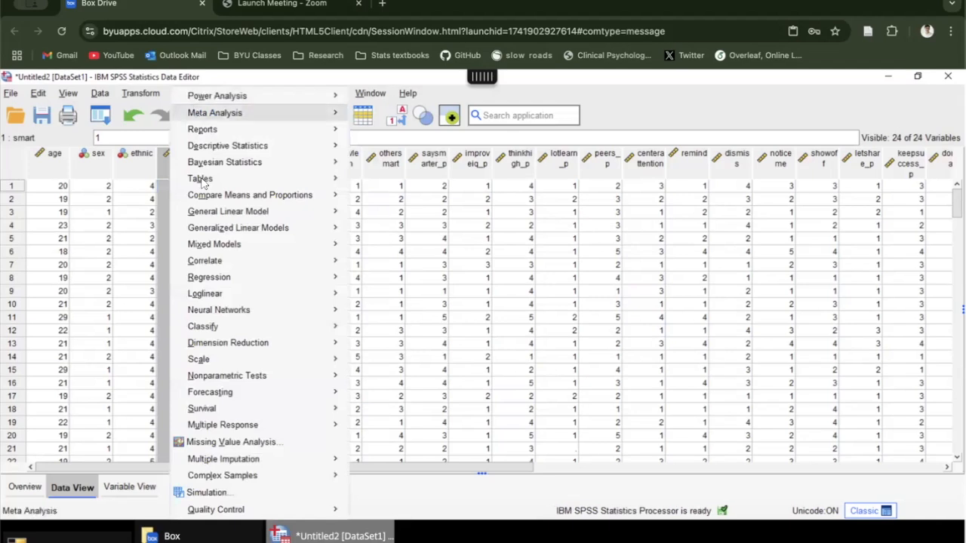
mouse_move(222, 361)
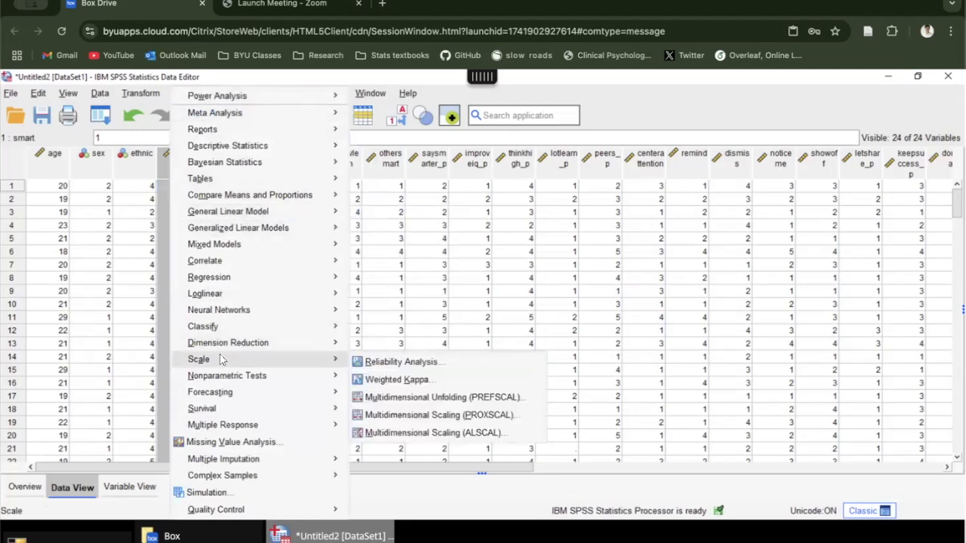
click(135, 264)
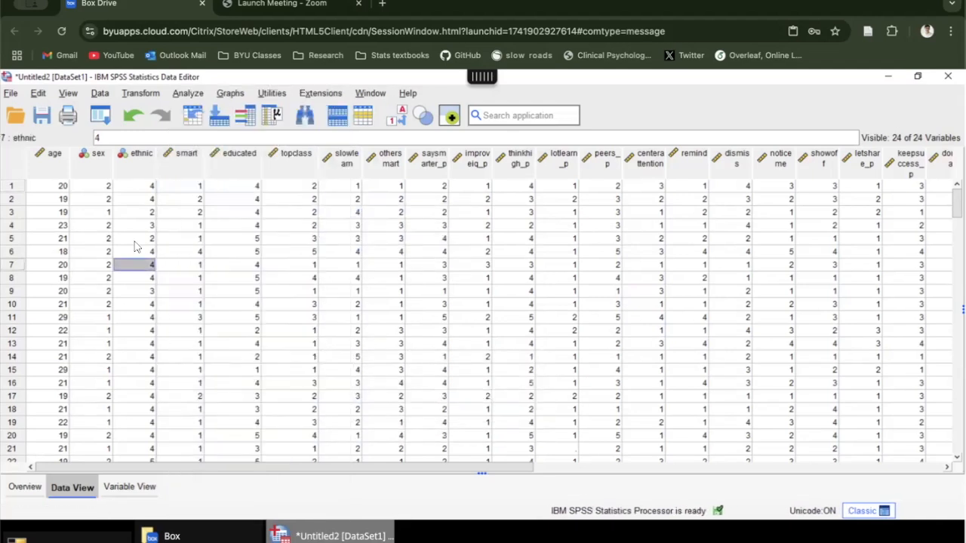
click(190, 93)
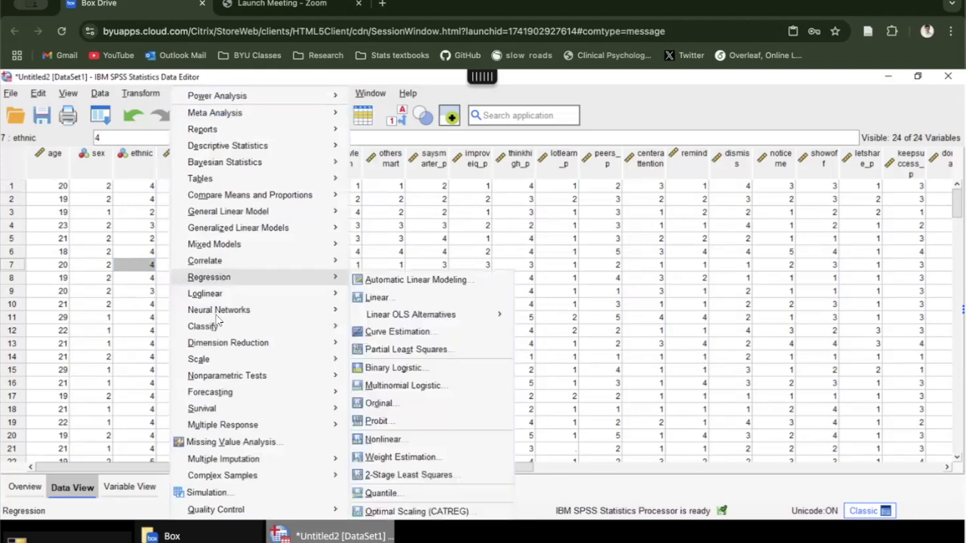
mouse_move(218, 364)
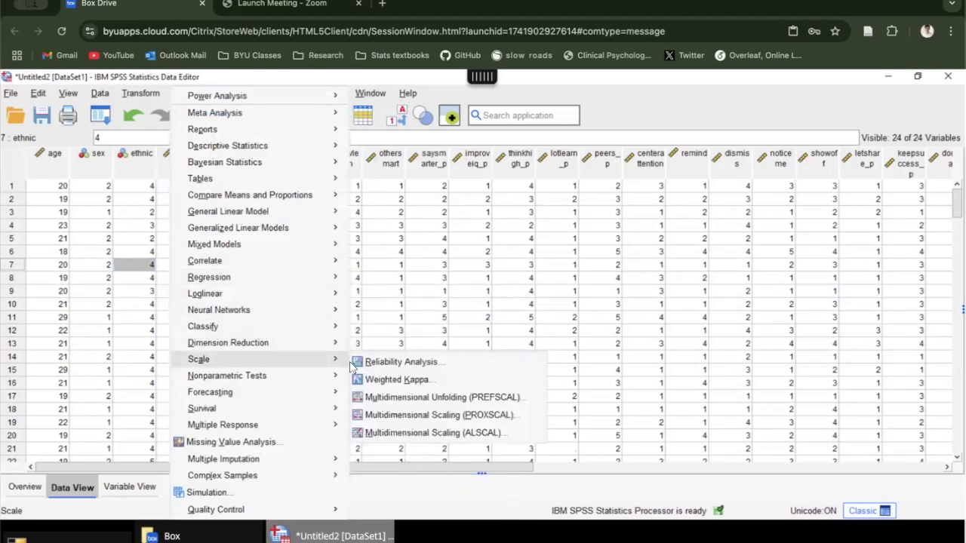
click(392, 362)
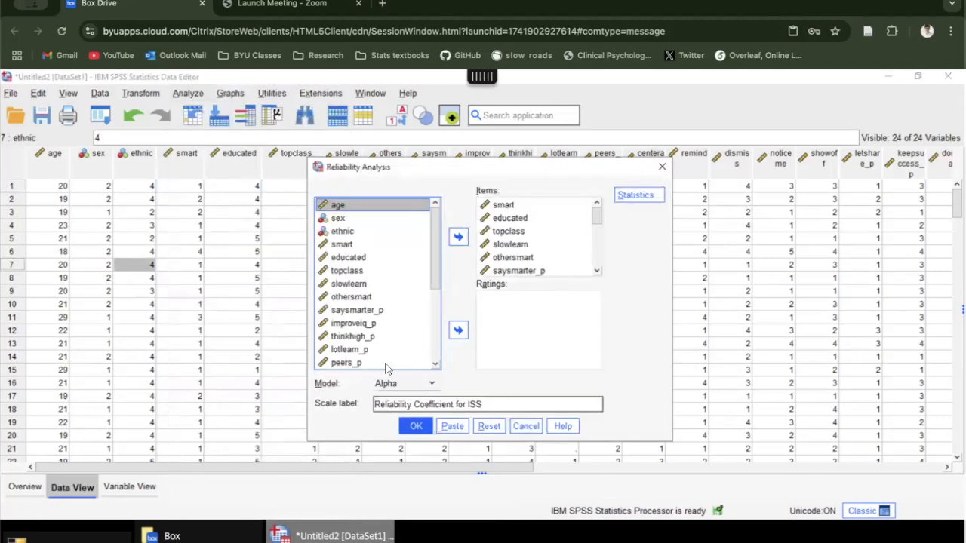
Step: Remove all variables from the reliability items and clear the scale label
click(506, 205)
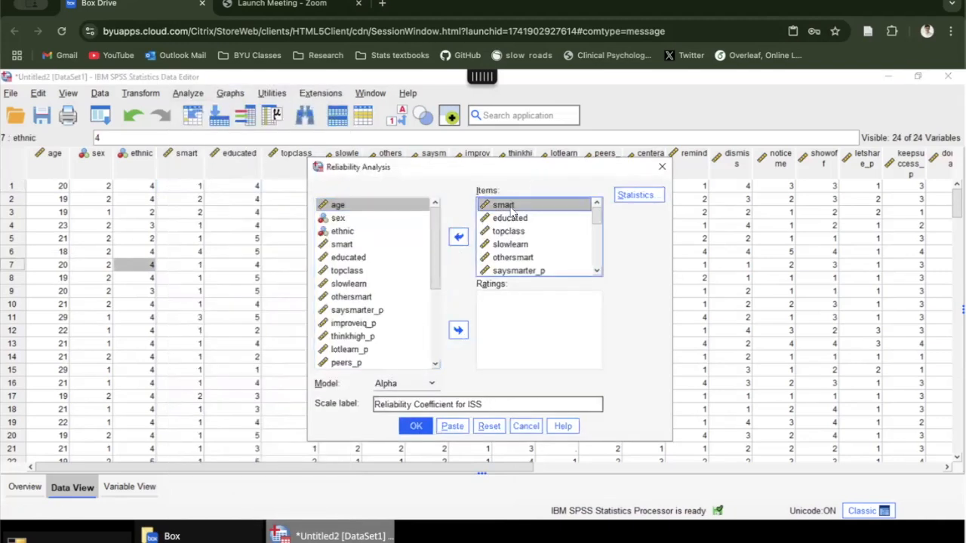
key(shift+Down)
key(shift+Down)
key(shift+Down)
key(shift+Down)
key(shift+Down)
key(shift+Down)
key(shift+Down)
key(shift+Down)
key(shift+Down)
key(shift+Down)
key(shift+Down)
key(shift+Down)
key(shift+Down)
key(shift+Down)
key(shift+Down)
key(shift+Down)
key(shift+Down)
key(shift+Down)
key(shift+Down)
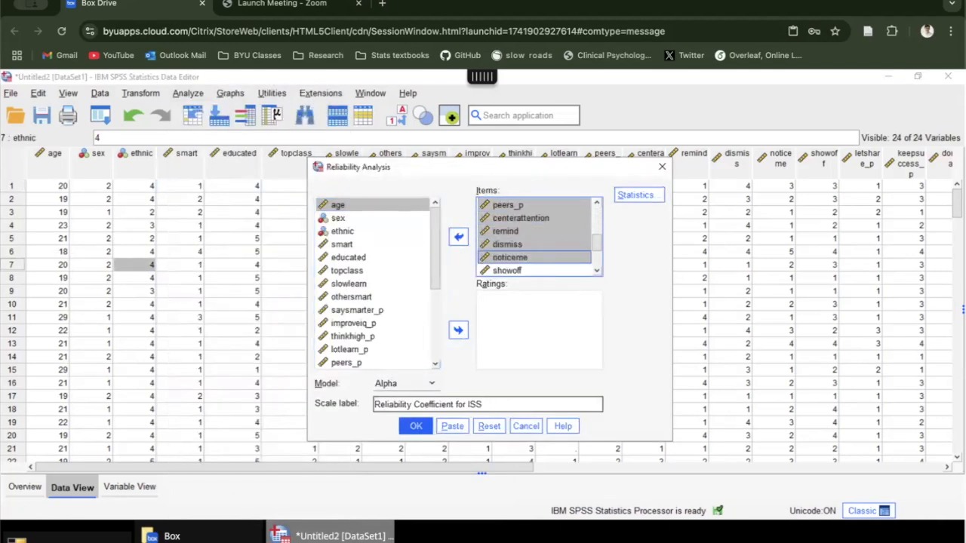
click(458, 237)
click(368, 257)
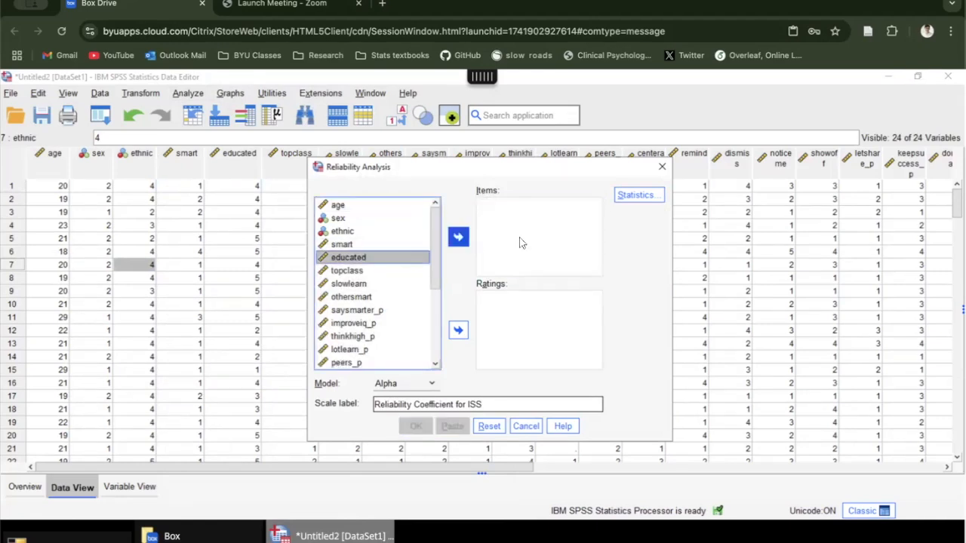
triple_click(446, 406)
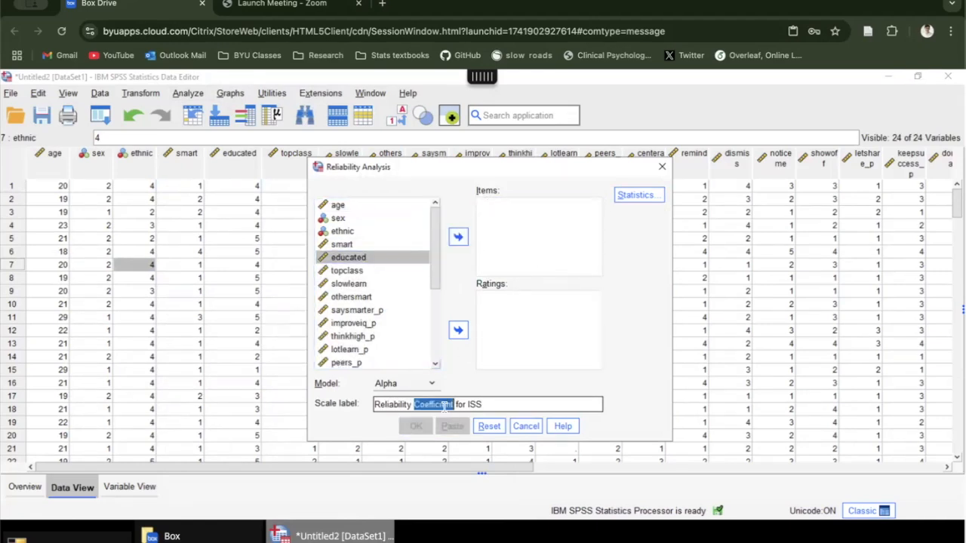
key(BackSpace)
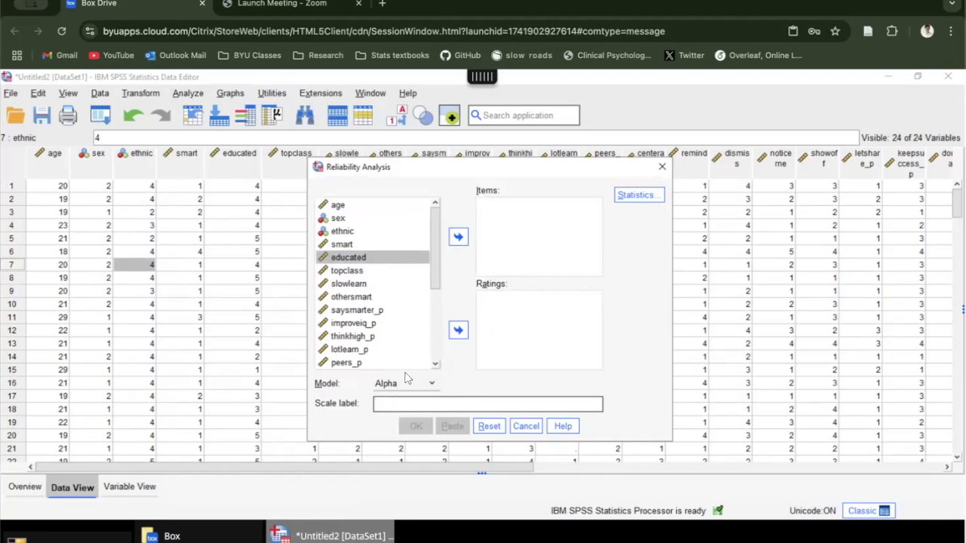
Step: Add all scale variables from smart through criticize as the items of the reliability analysis
click(373, 247)
drag(373, 253, 373, 373)
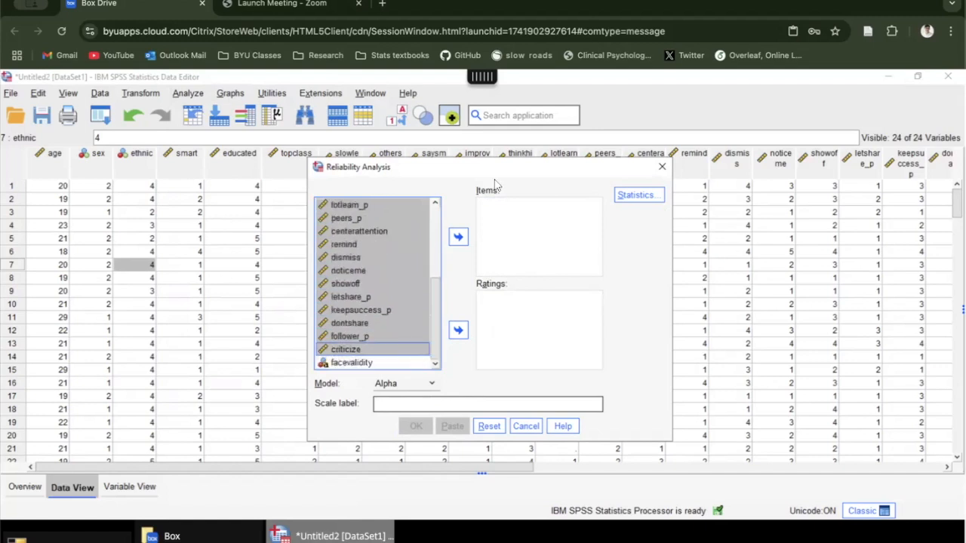
click(458, 237)
click(520, 229)
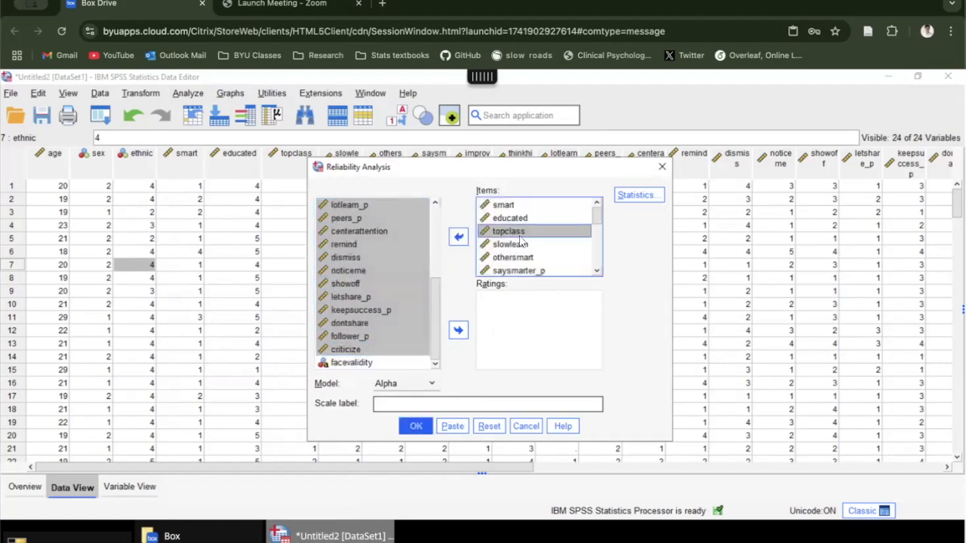
Step: Review the chosen items and keep the Scale and Scale if item deleted descriptives for the reliability analysis
click(391, 268)
scroll(394, 284, up, 4)
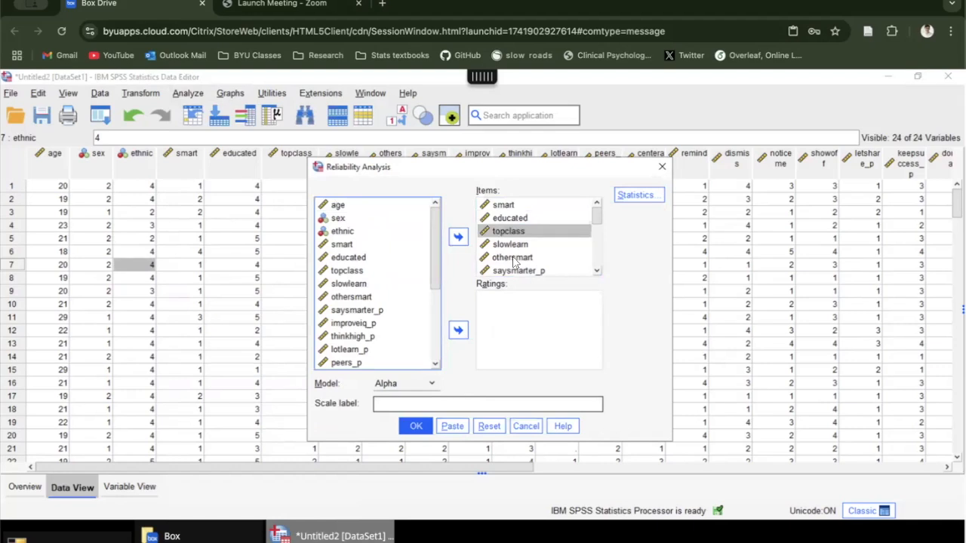
click(513, 207)
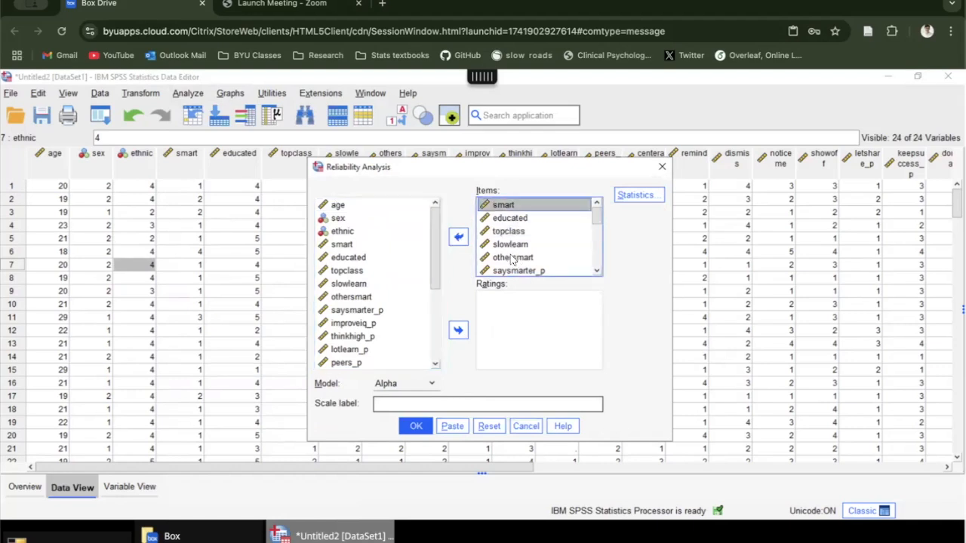
scroll(538, 237, down, 5)
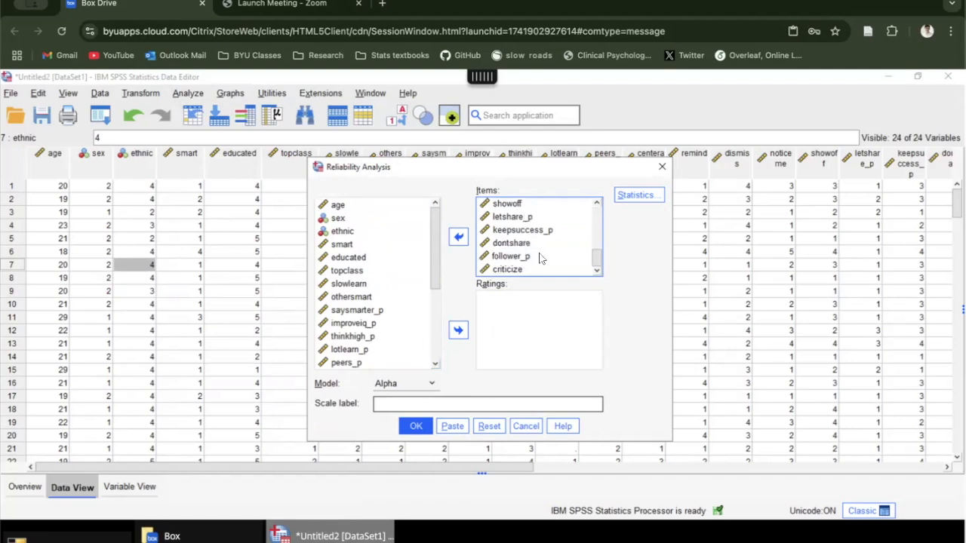
click(636, 196)
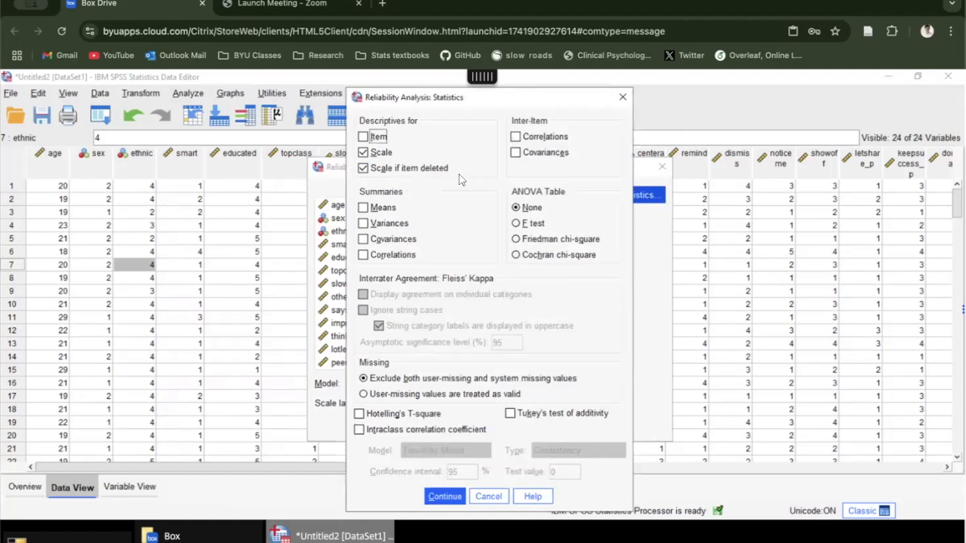
click(443, 498)
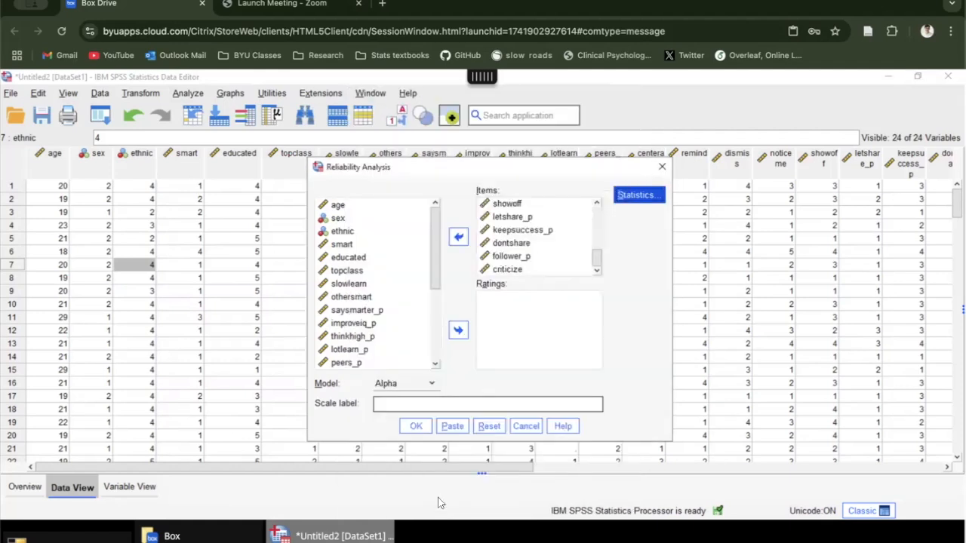
Step: Begin the scale label with the words "Reliability Coefficient for"
click(447, 404)
text(RE)
key(BackSpace)
key(BackSpace)
key(BackSpace)
text(Reliability Coefficient for )
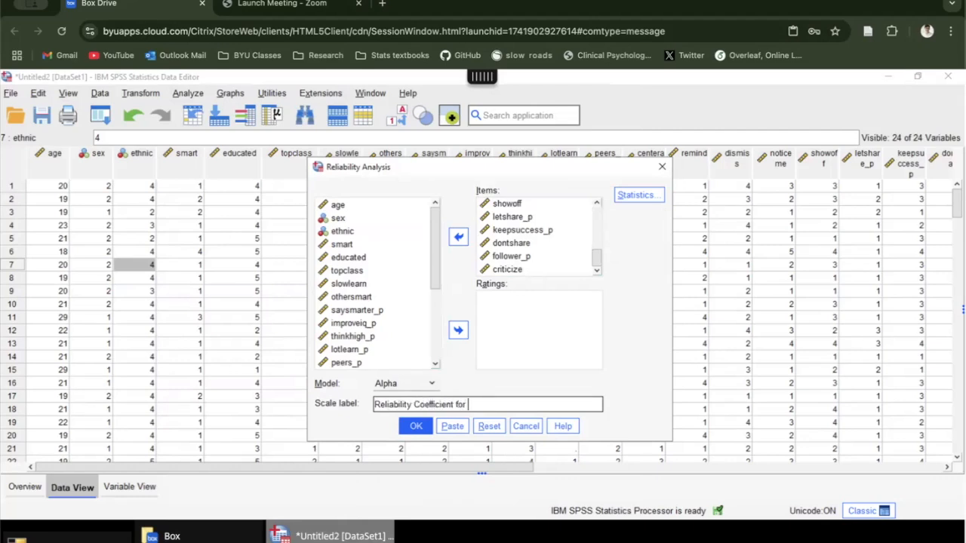
text(YOUR TEST NAM)
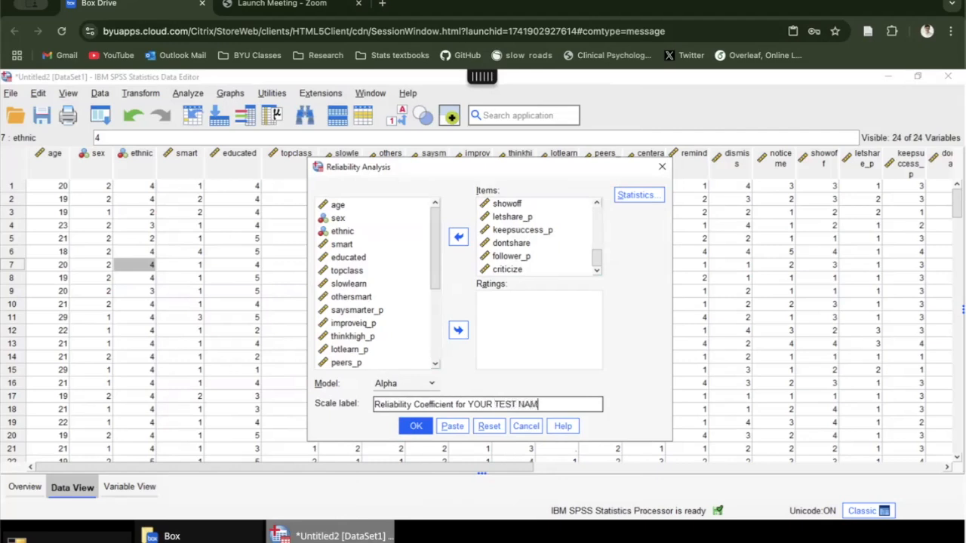
text(E HERE)
key(BackSpace)
key(BackSpace)
key(BackSpace)
key(BackSpace)
key(BackSpace)
key(BackSpace)
key(BackSpace)
key(BackSpace)
key(BackSpace)
key(BackSpace)
key(BackSpace)
key(BackSpace)
key(BackSpace)
key(BackSpace)
key(BackSpace)
key(BackSpace)
key(BackSpace)
key(BackSpace)
key(BackSpace)
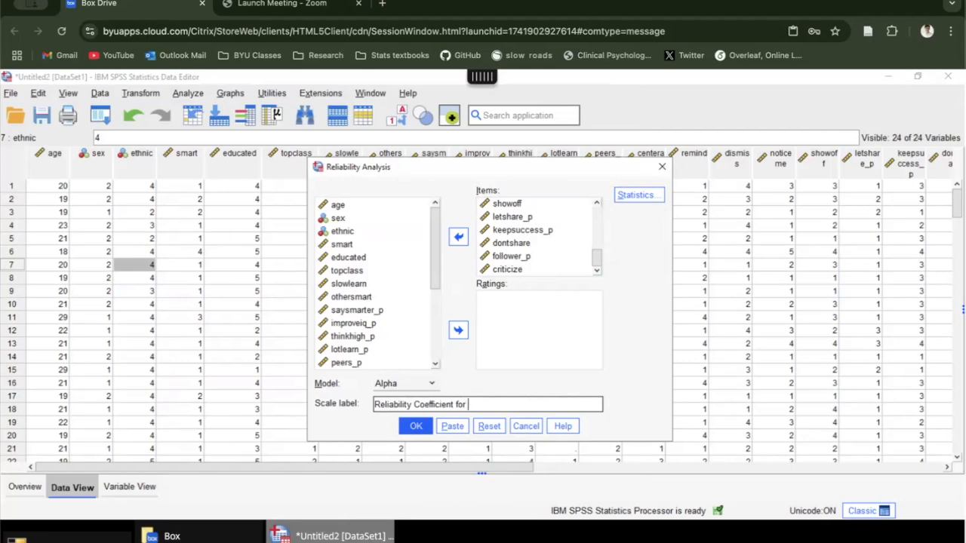
Step: Complete the scale label with ISS and run the reliability analysis with the Alpha model
text(SPSS)
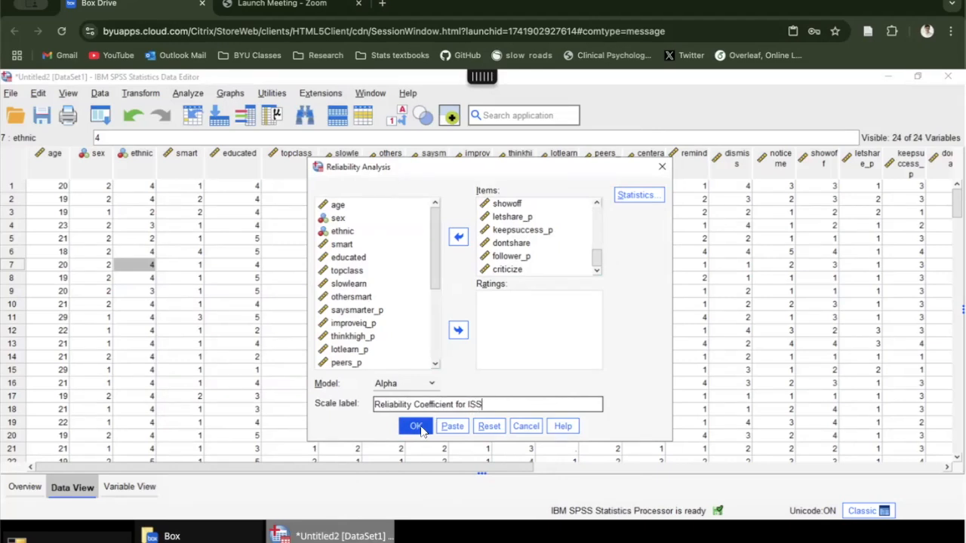
click(417, 427)
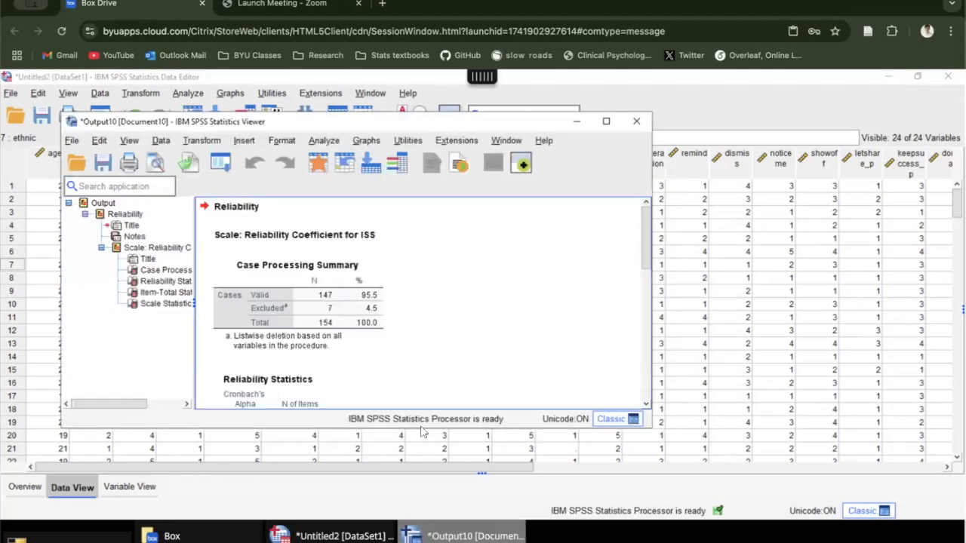
Step: Examine Cronbach's alpha, the item-total statistics with alpha if item deleted, and the scale statistics in the output
scroll(424, 300, down, 2)
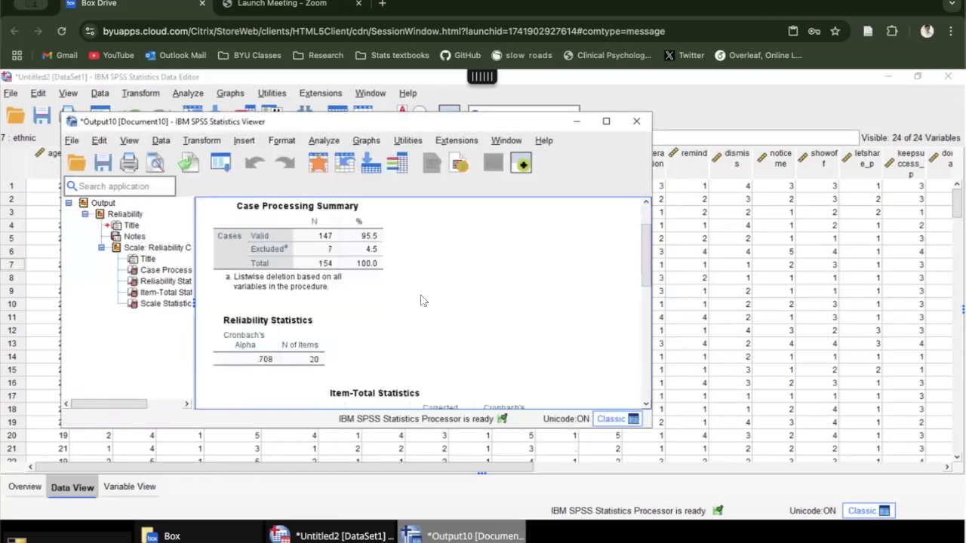
scroll(423, 300, down, 2)
click(281, 296)
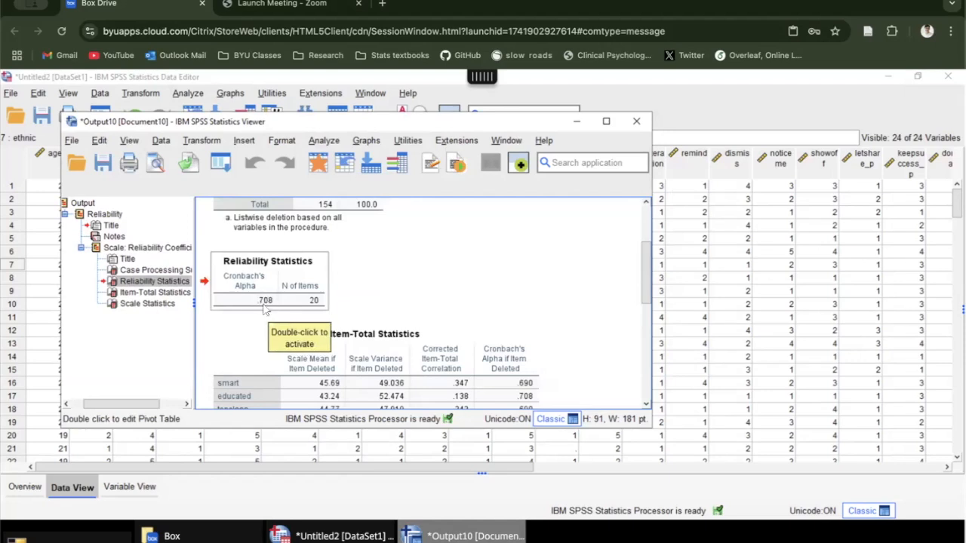
scroll(267, 301, down, 2)
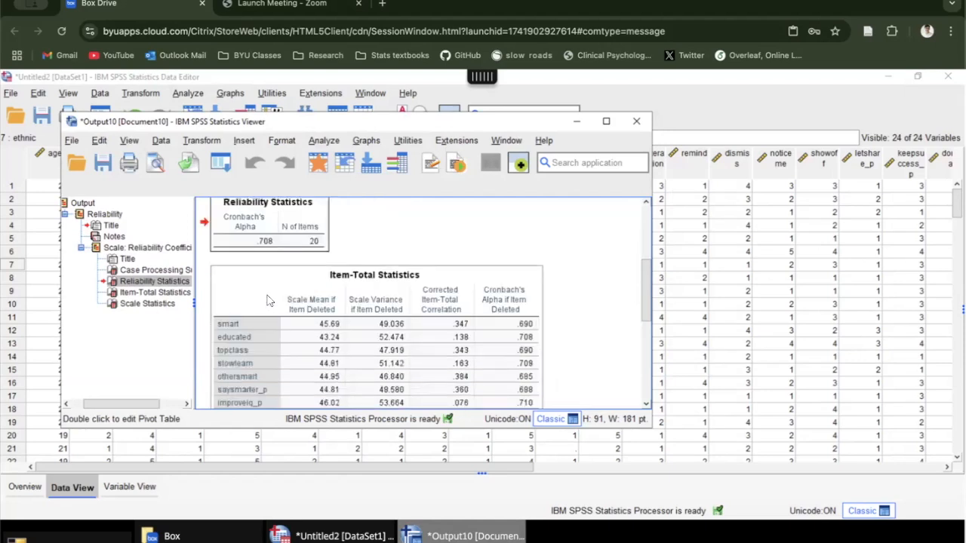
scroll(268, 300, down, 2)
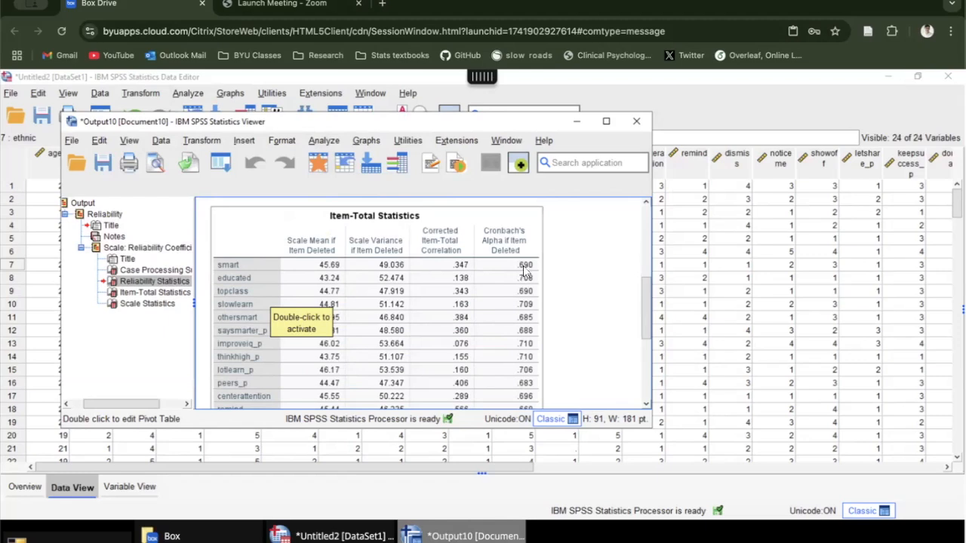
scroll(534, 268, down, 2)
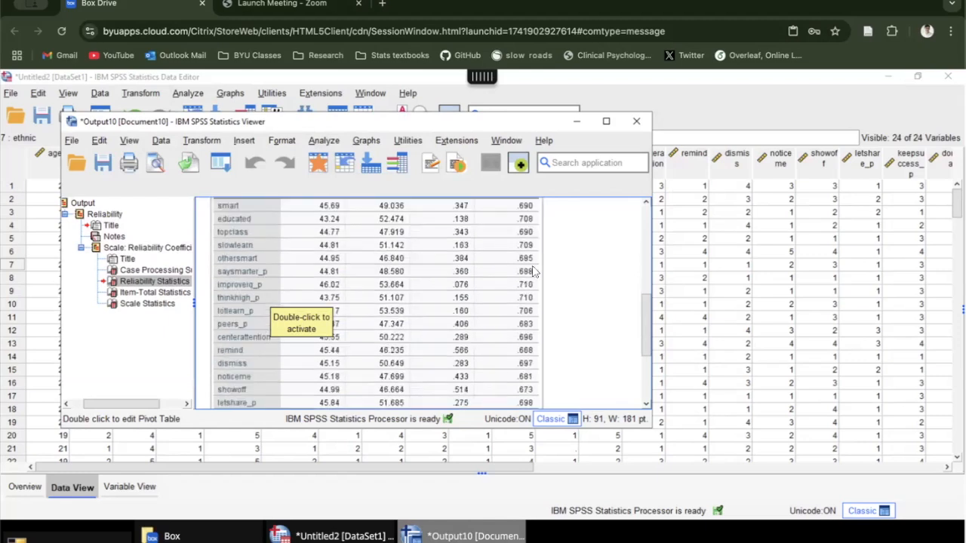
scroll(534, 270, down, 2)
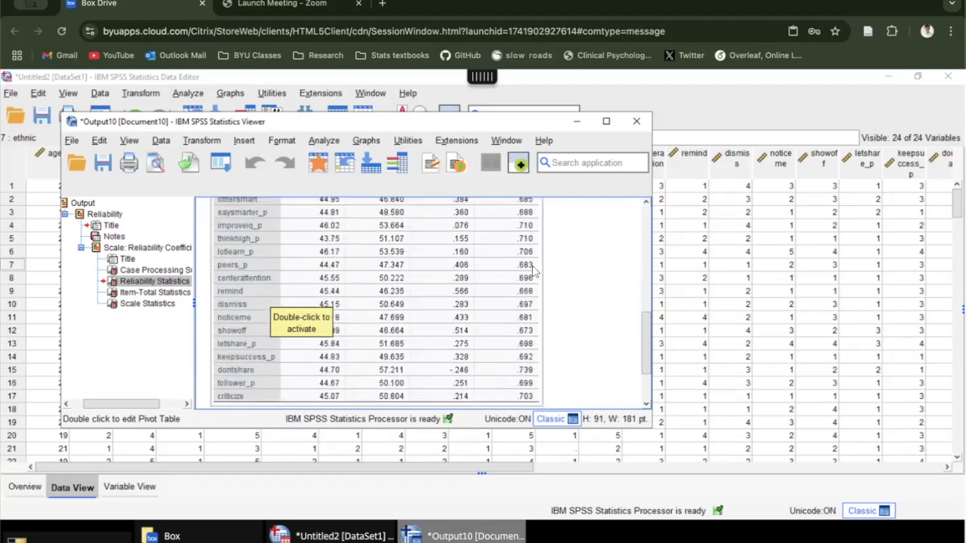
click(532, 375)
scroll(297, 387, down, 5)
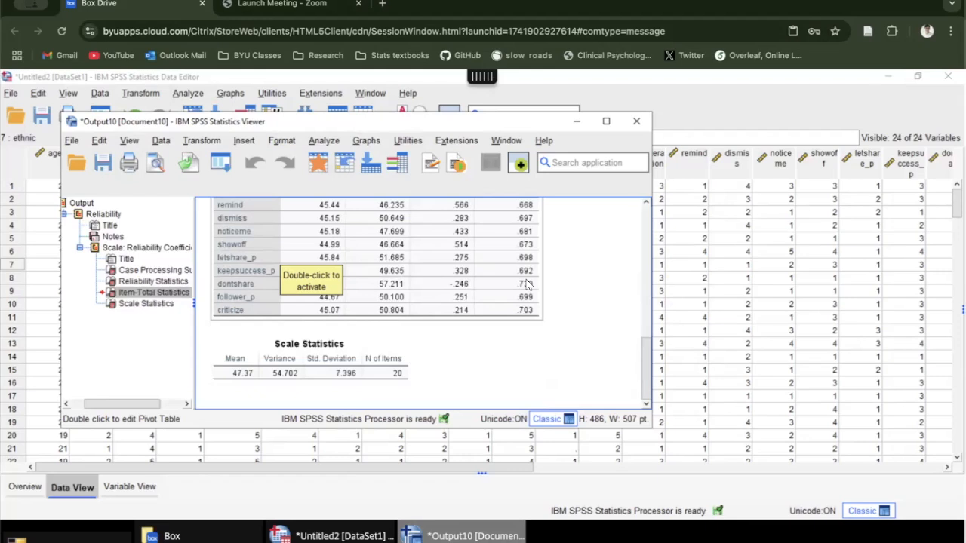
scroll(529, 291, up, 3)
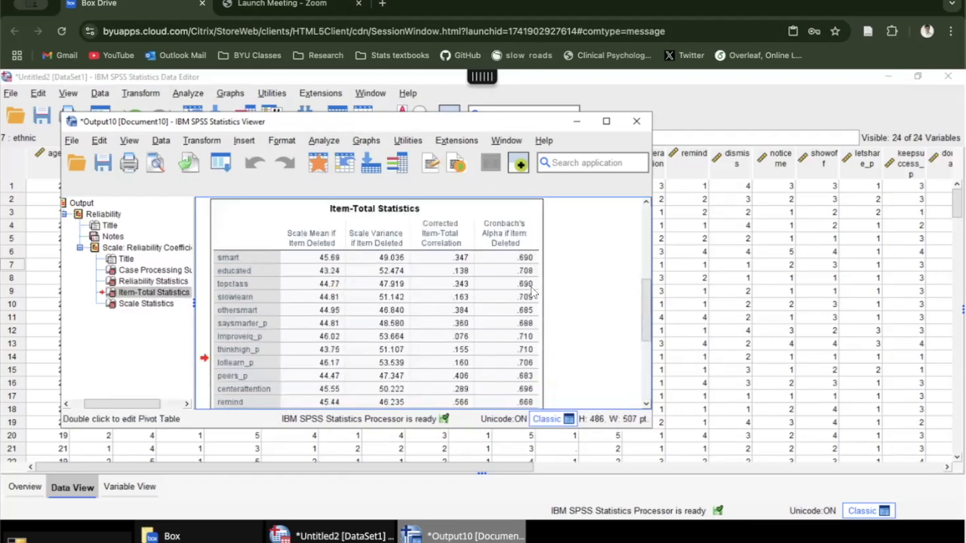
scroll(529, 296, down, 5)
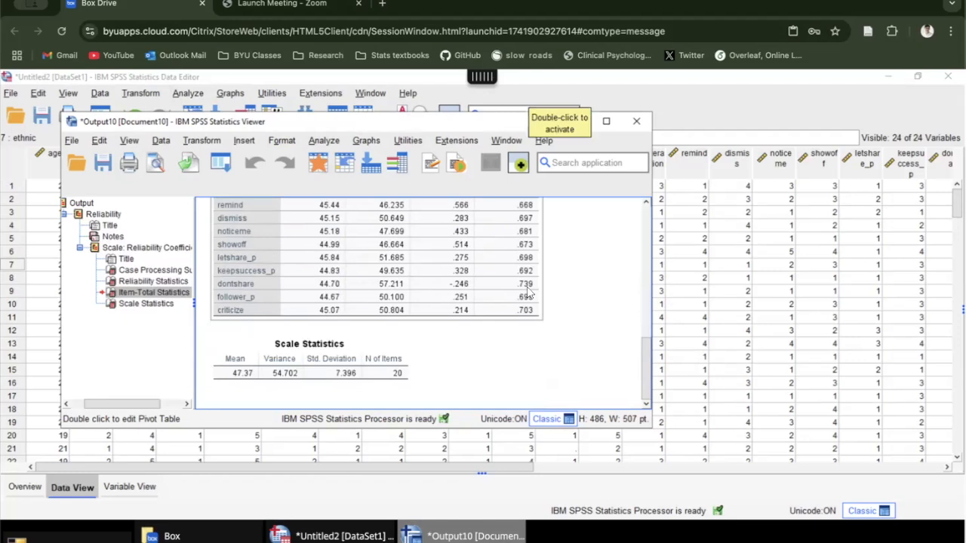
scroll(553, 312, up, 8)
scroll(554, 312, down, 3)
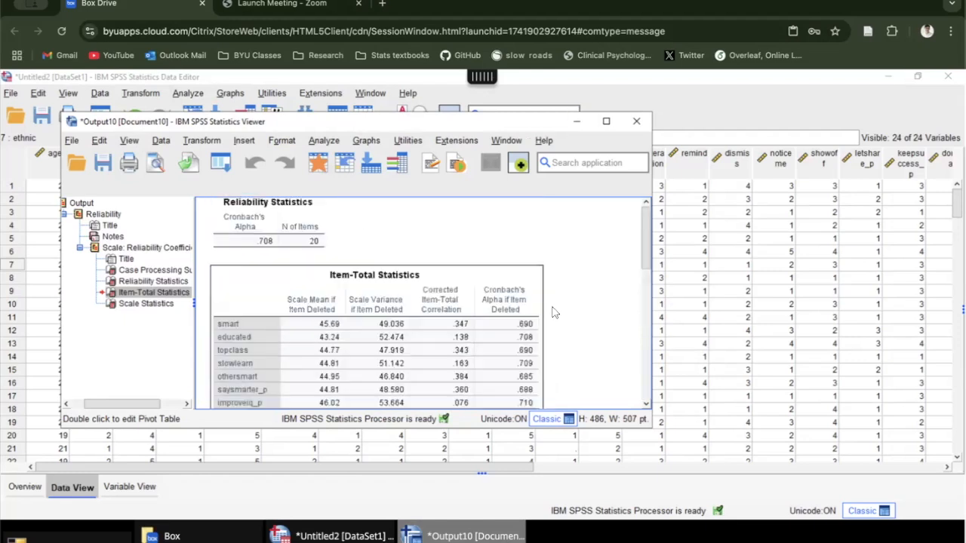
Step: Copy the Reliability Statistics table from the output as an image
scroll(554, 312, down, 5)
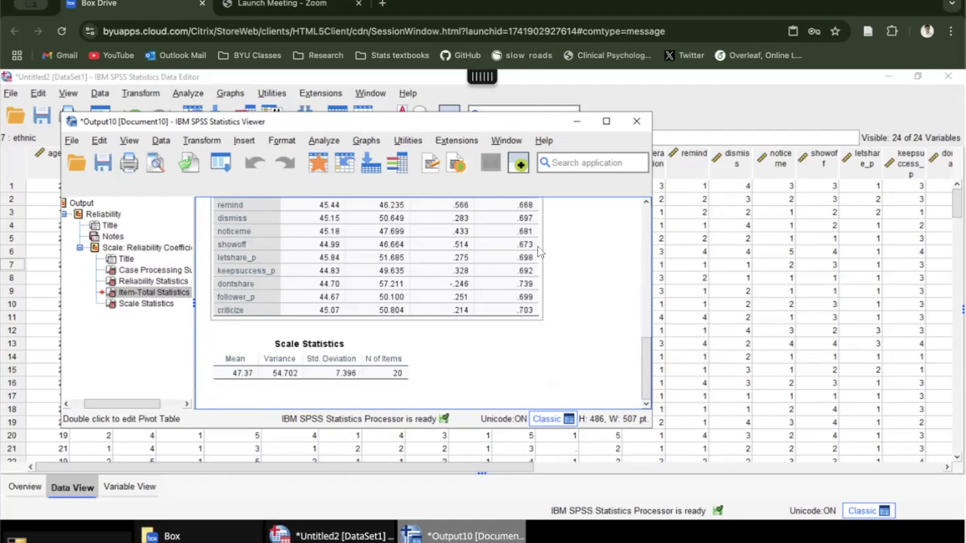
scroll(539, 249, up, 10)
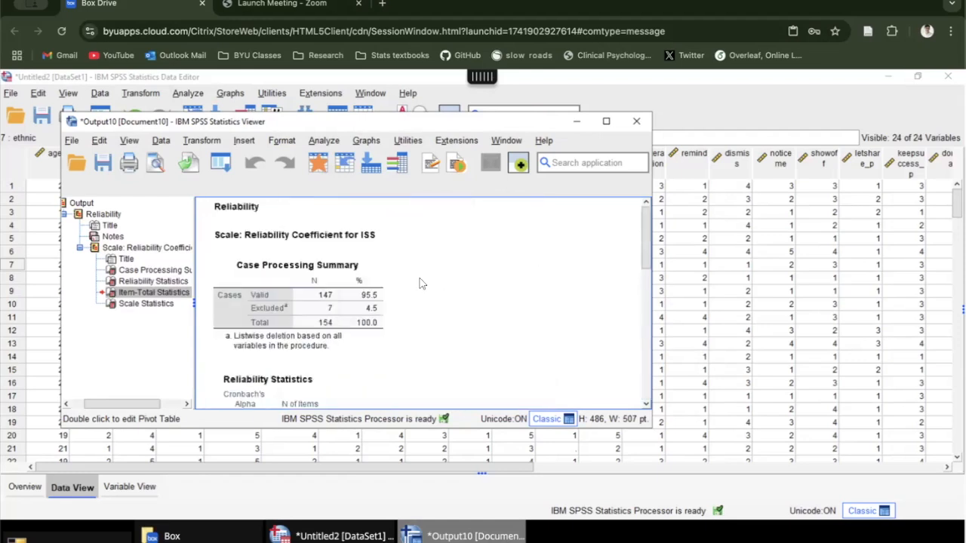
scroll(399, 253, down, 1)
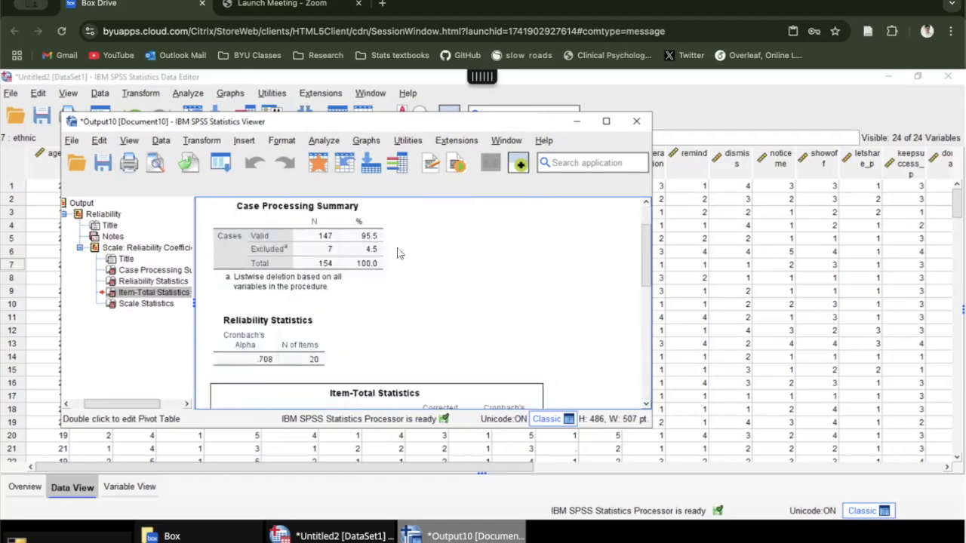
click(274, 327)
right_click(274, 327)
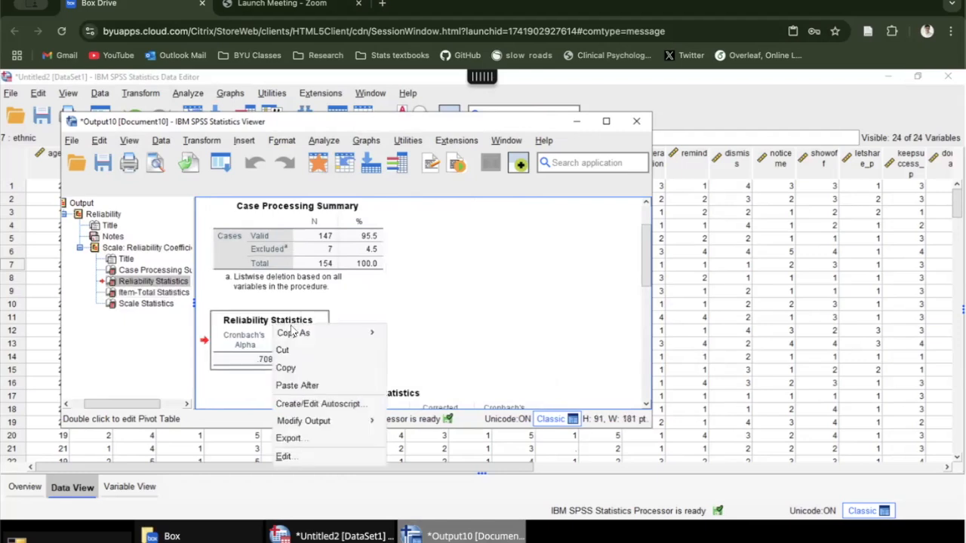
mouse_move(294, 333)
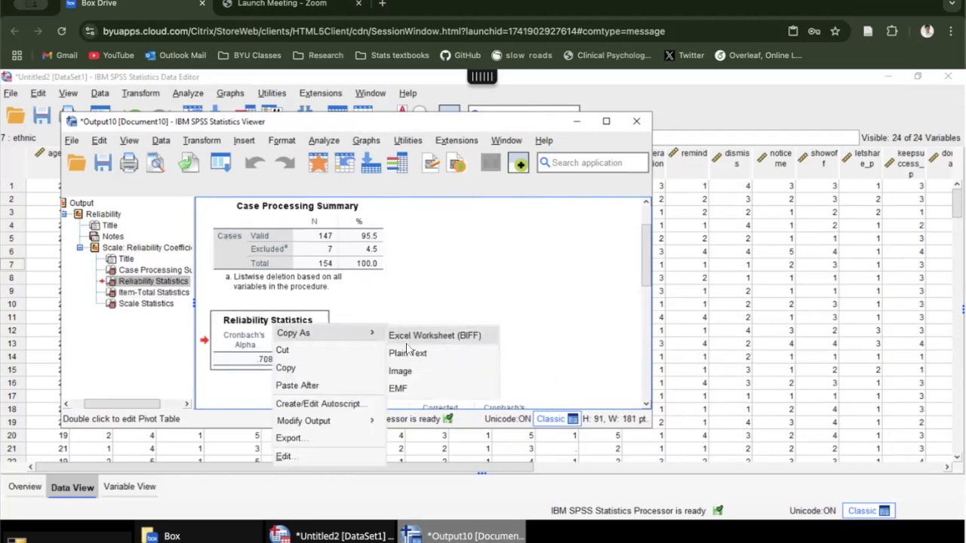
click(400, 371)
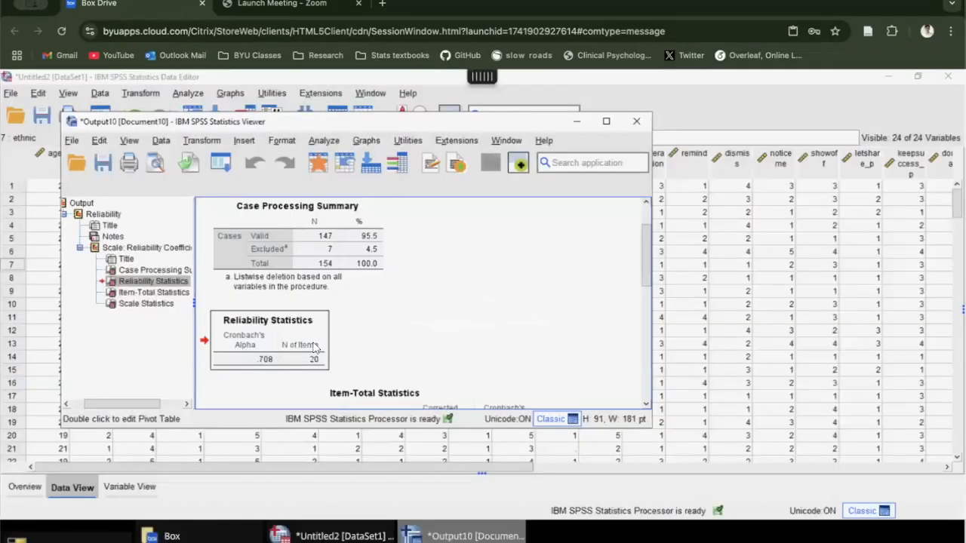
right_click(315, 345)
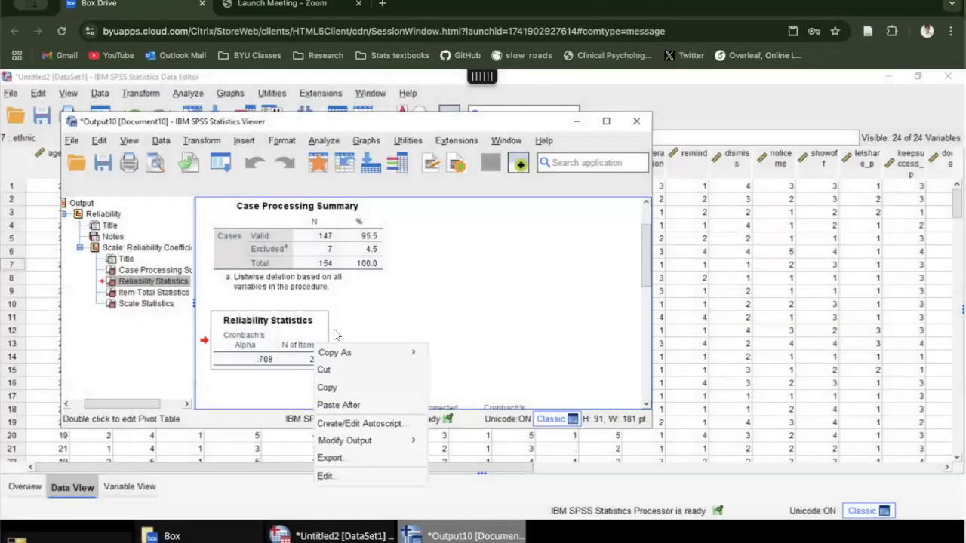
mouse_move(343, 353)
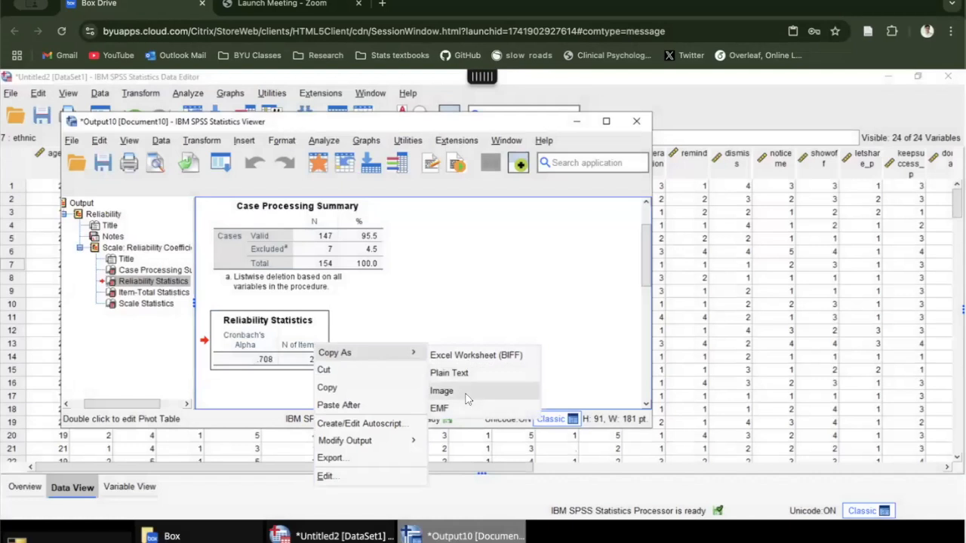
click(451, 388)
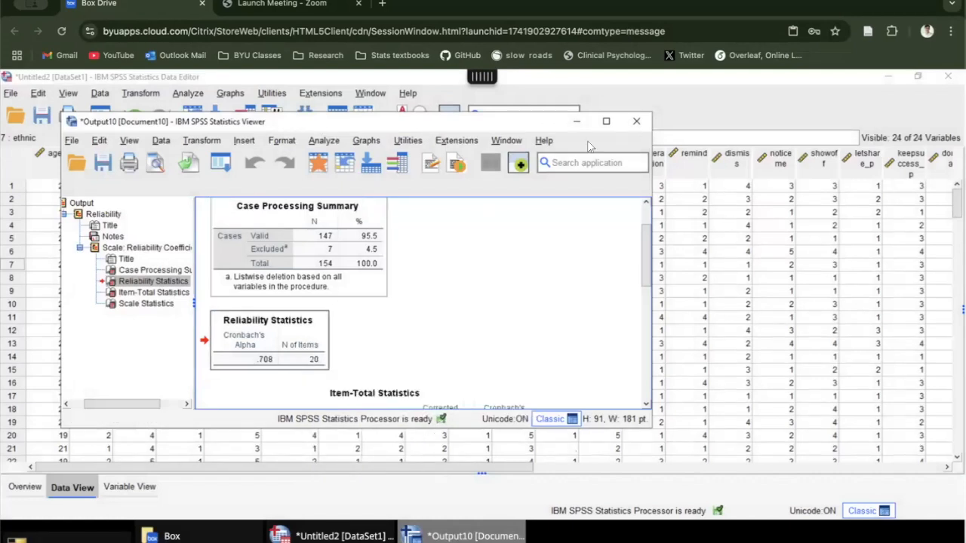
Step: Copy the Reliability Statistics table as an image once more and return to the data editor
scroll(407, 325, down, 2)
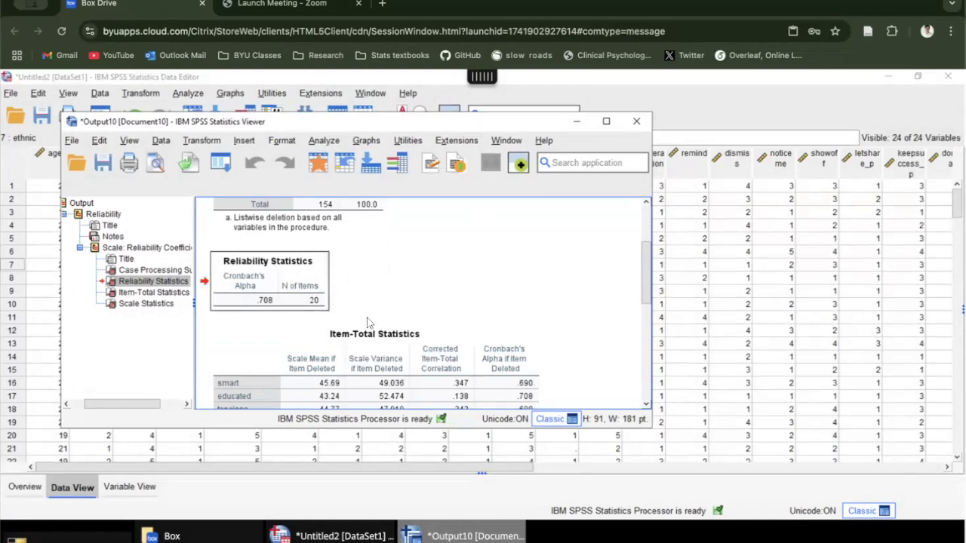
click(290, 286)
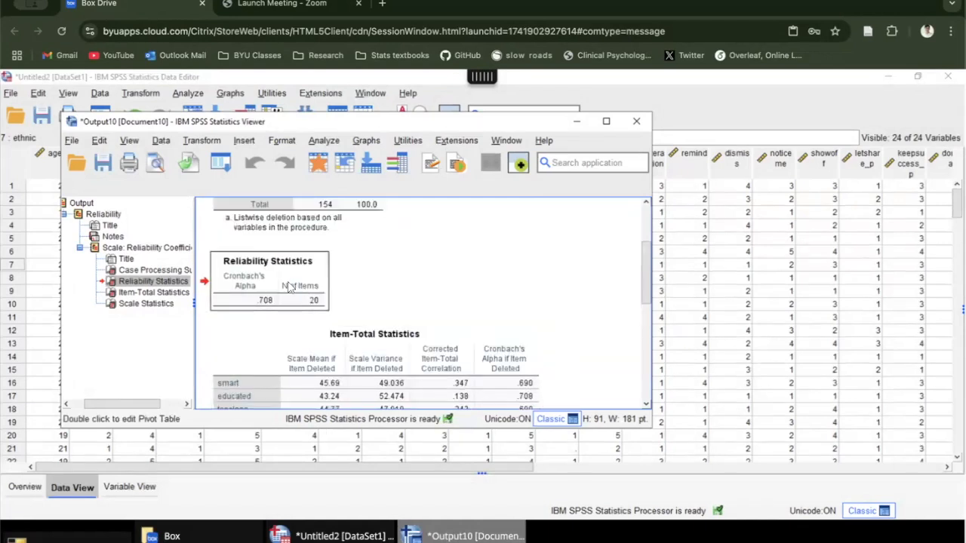
right_click(290, 286)
mouse_move(310, 300)
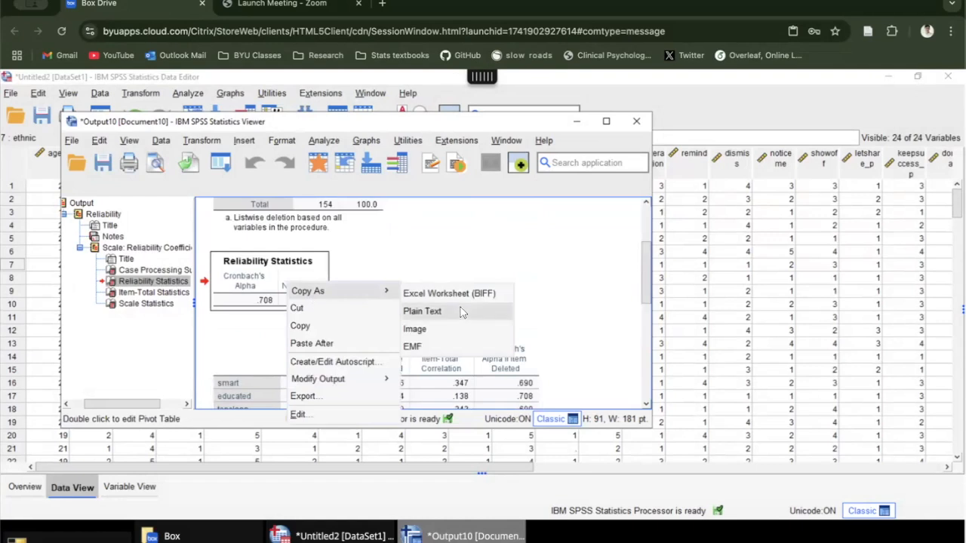
click(414, 332)
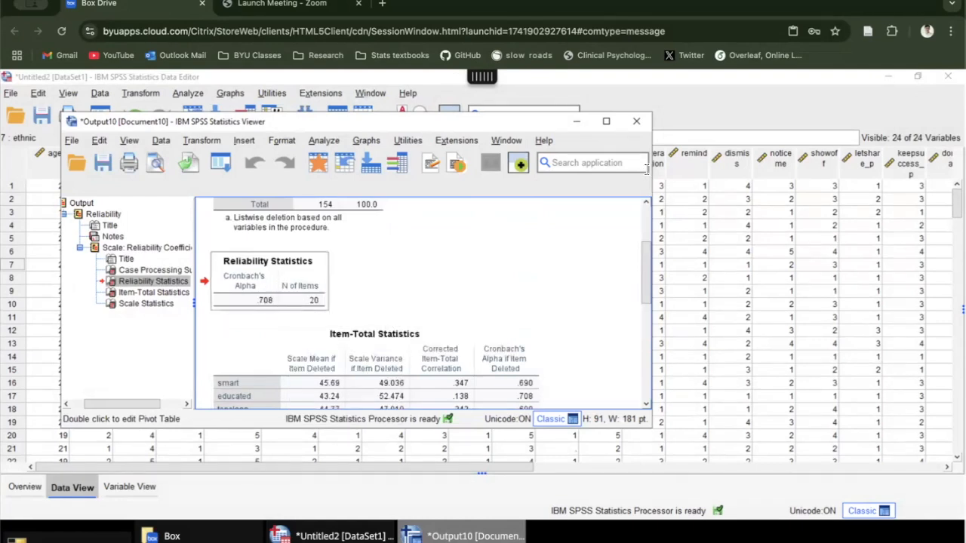
click(636, 123)
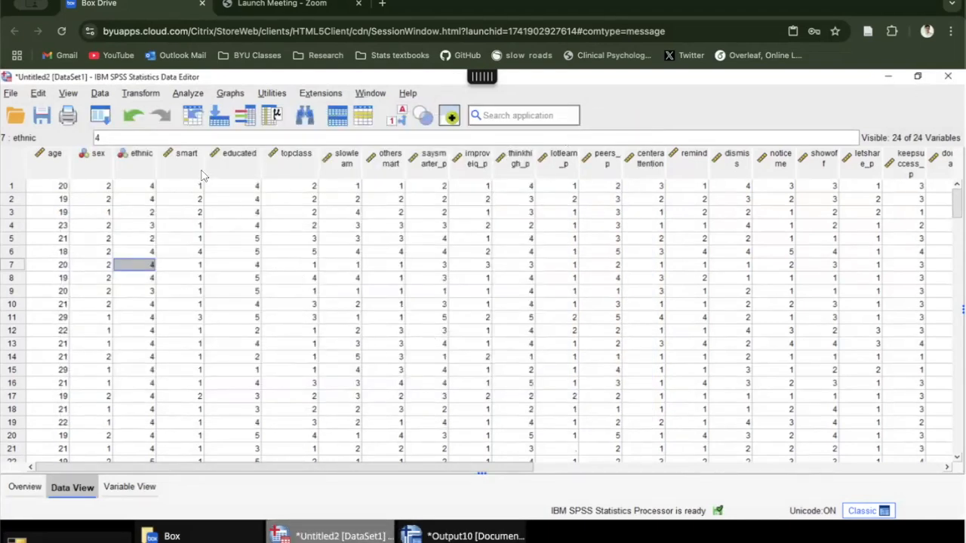
click(186, 155)
click(187, 93)
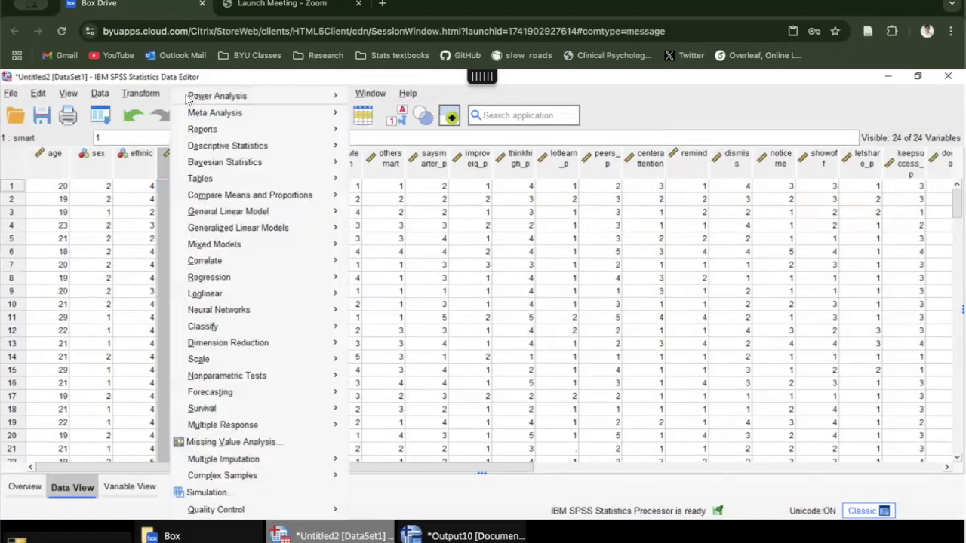
click(166, 178)
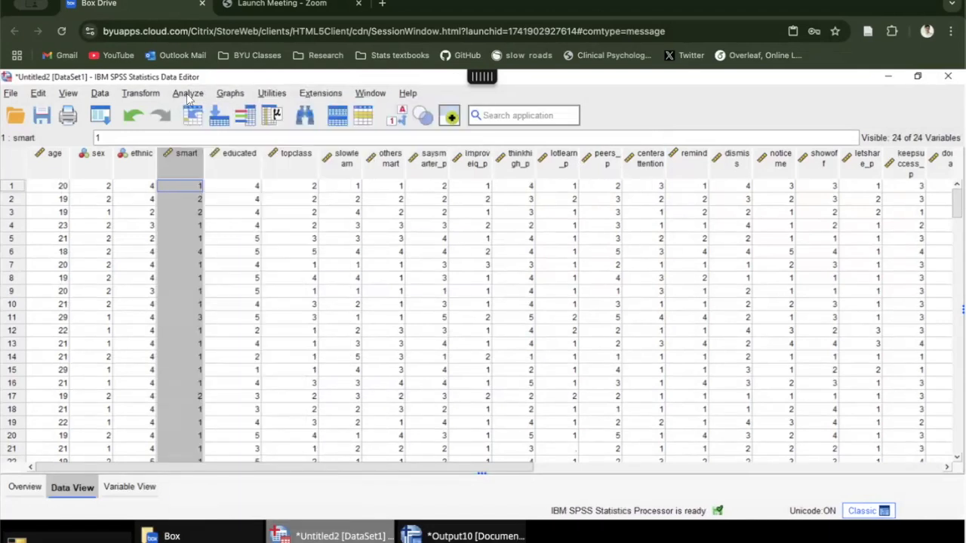
click(188, 93)
mouse_move(241, 308)
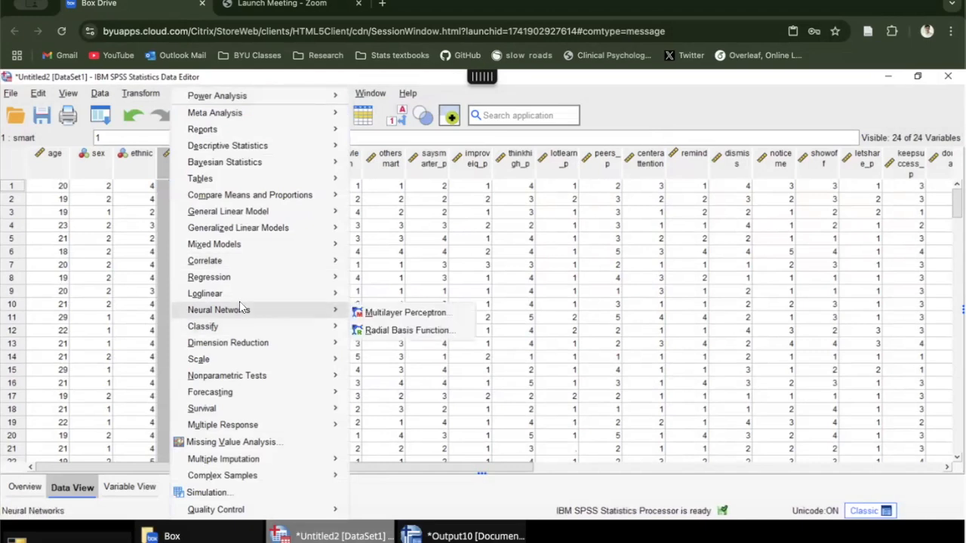
click(444, 266)
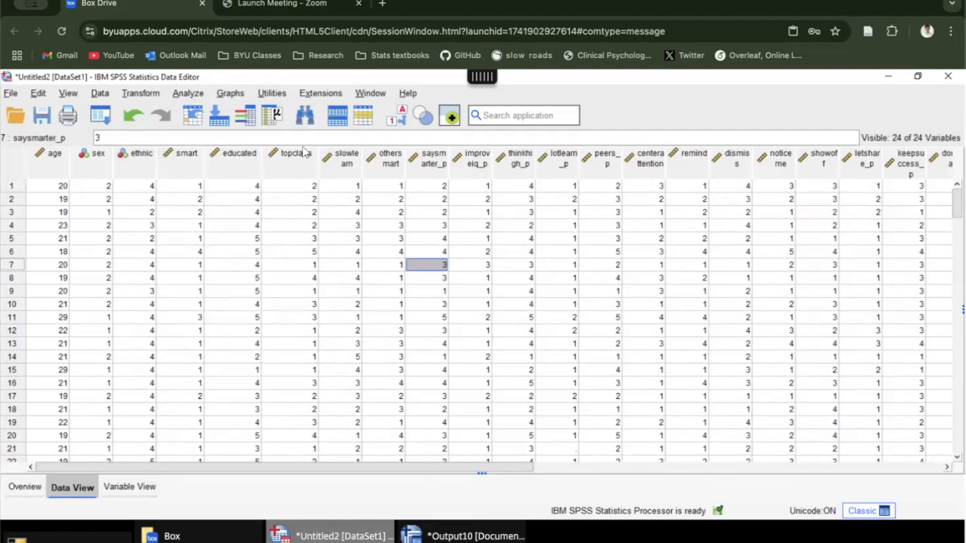
Step: Open the Bivariate correlation analysis setup
click(188, 93)
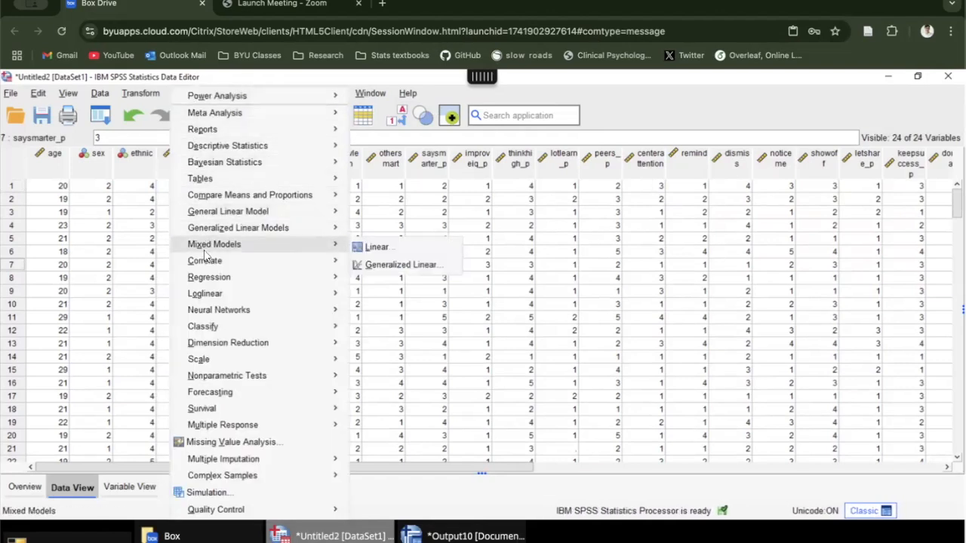
mouse_move(257, 261)
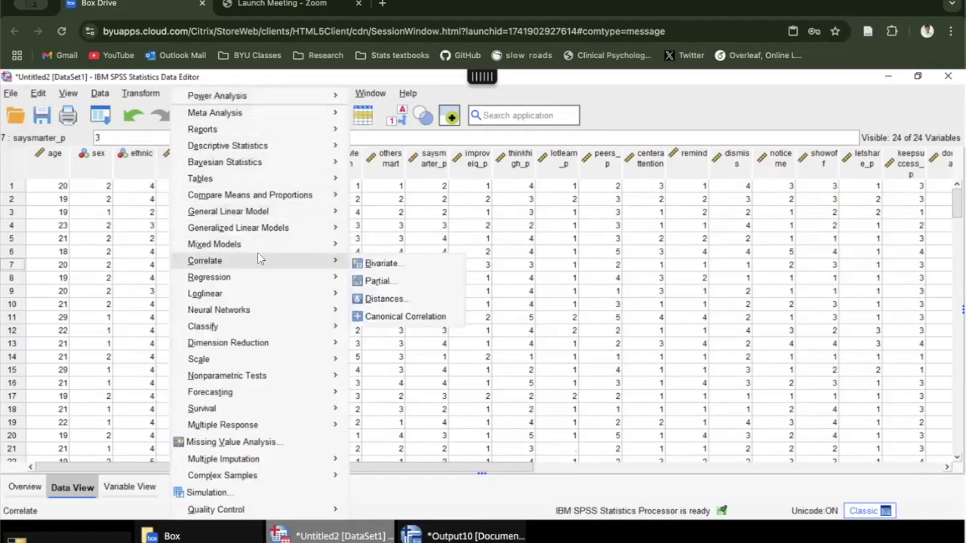
click(378, 268)
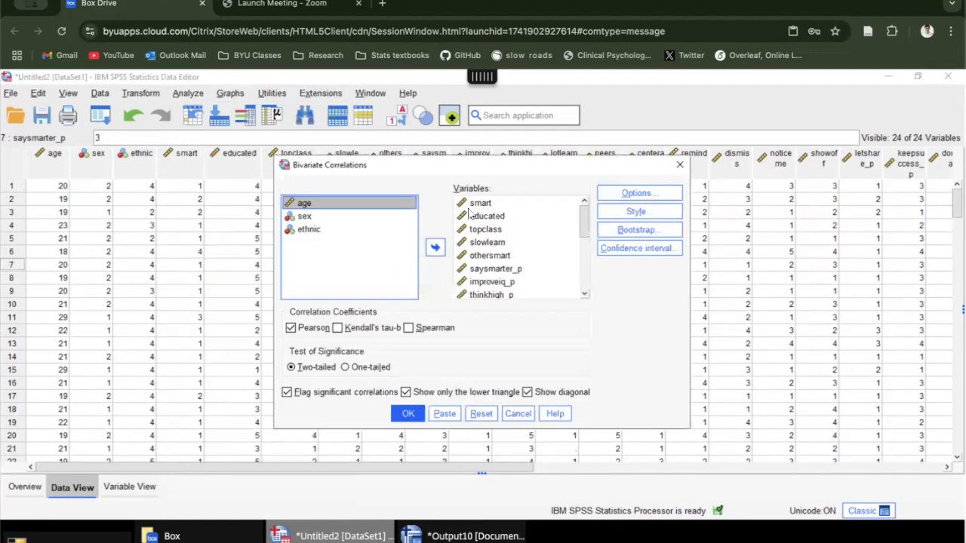
Step: Remove all the scale items, from smart through criticize, from the variables to correlate
click(496, 207)
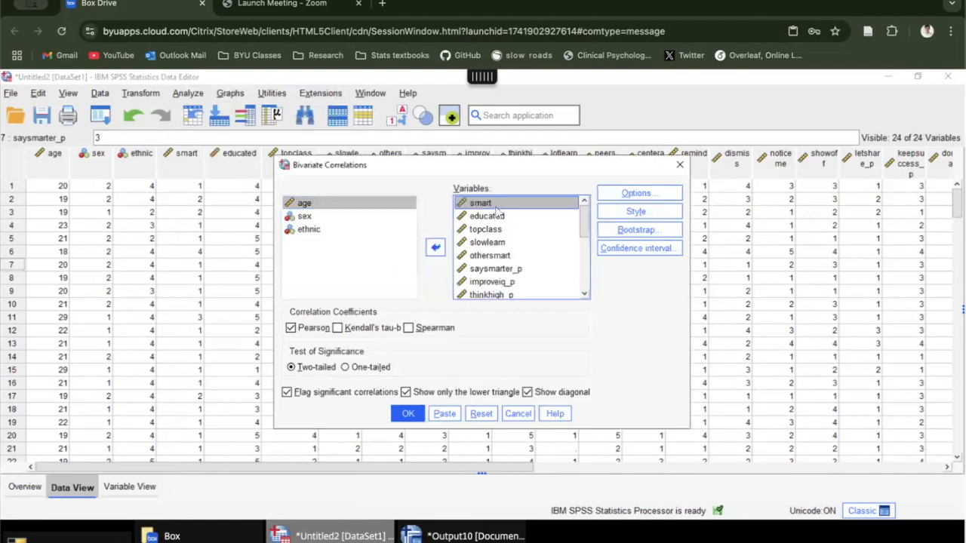
key(shift+Down)
key(shift+Down)
key(shift+Down)
key(shift+Down)
key(shift+Down)
key(shift+Down)
key(shift+Down)
key(shift+Down)
key(shift+Down)
key(shift+Down)
key(shift+Down)
key(shift+Down)
key(shift+Down)
key(shift+Down)
key(shift+Down)
key(shift+Down)
key(shift+Down)
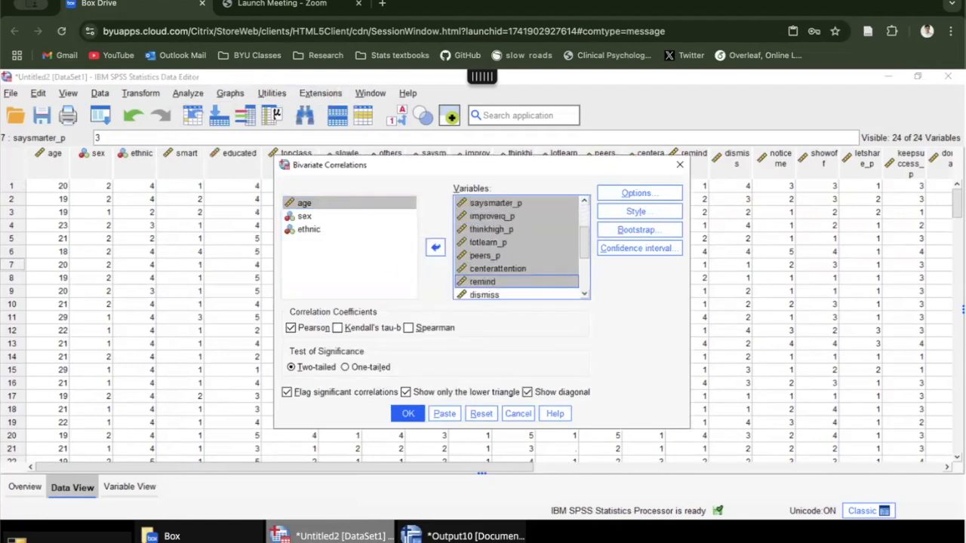
key(shift+Down)
key(shift+Down)
click(434, 247)
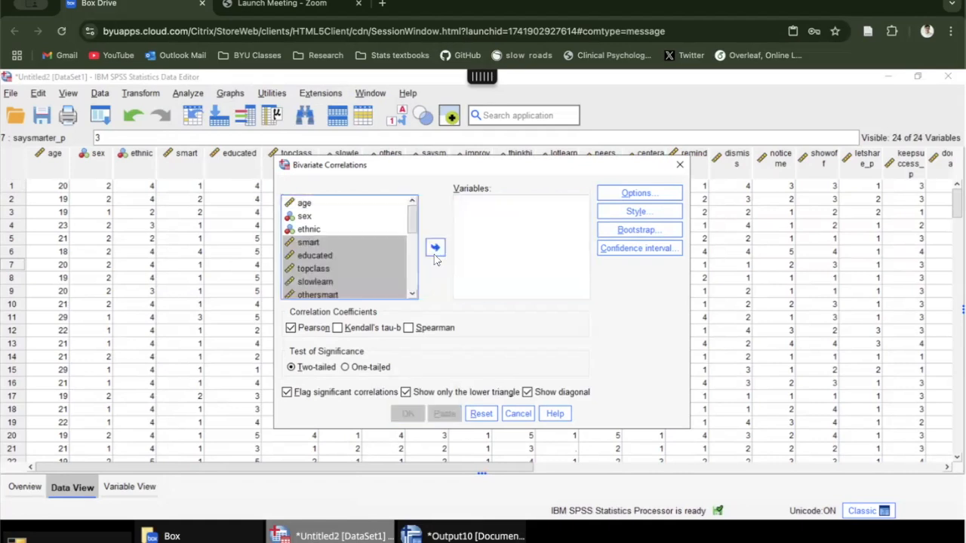
Step: Add all the scale items from smart through criticize as the variables to correlate, leaving out age, sex and ethnic
click(347, 249)
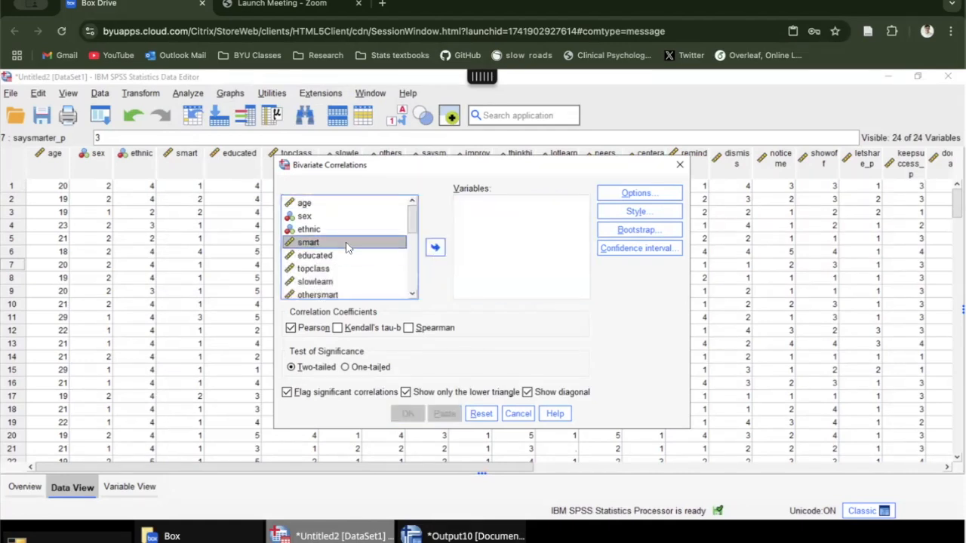
key(shift+Down)
key(shift+Down)
key(shift+Down)
key(shift+Down)
key(shift+Down)
key(shift+Down)
key(shift+Down)
key(shift+Down)
key(shift+Down)
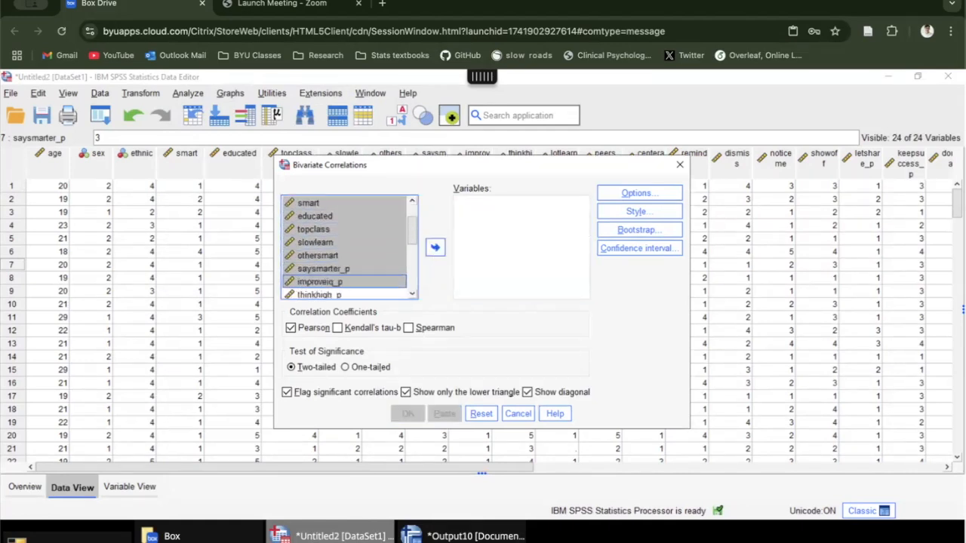
key(shift+Down)
key(shift+Down)
key(shift+Down)
key(shift+Down)
key(shift+Down)
key(shift+Down)
key(shift+Down)
key(shift+Down)
key(shift+Down)
key(shift+Down)
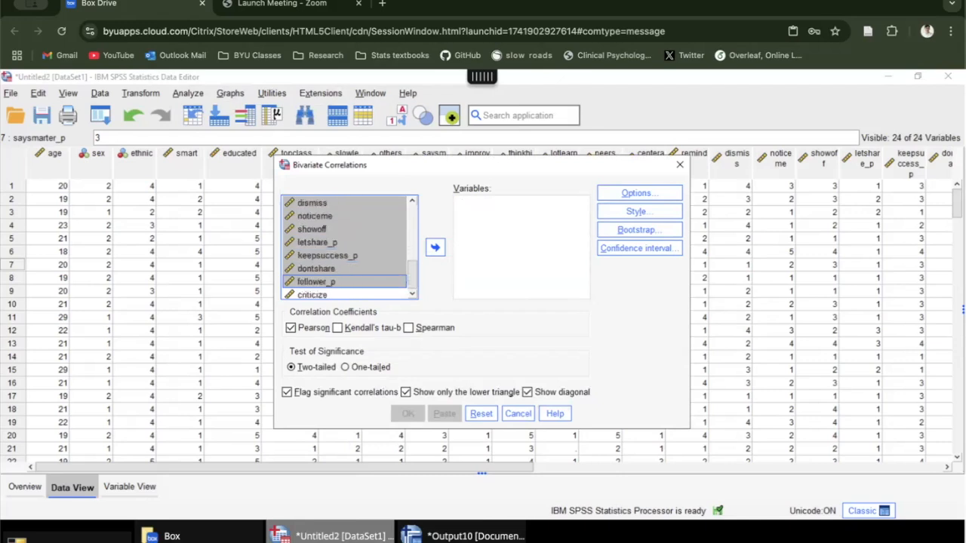
click(436, 250)
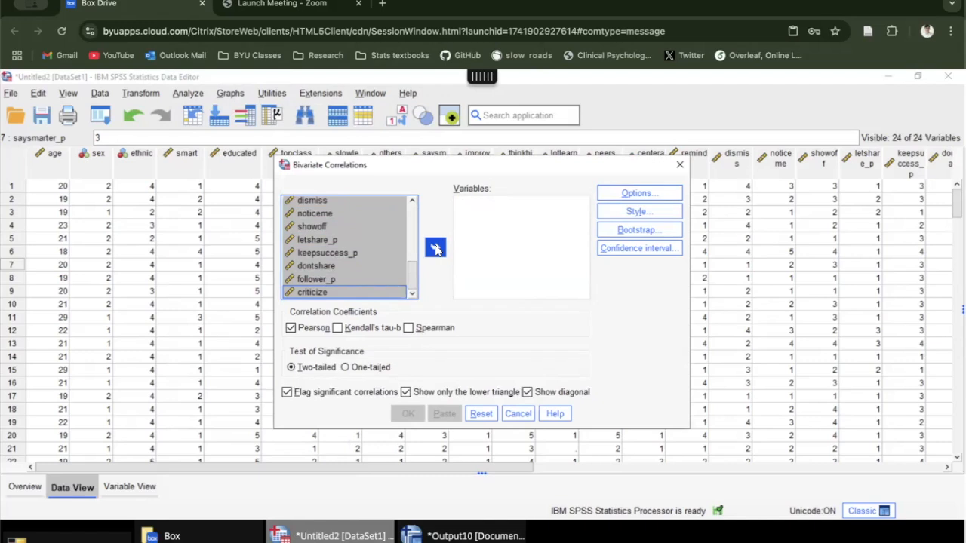
click(436, 248)
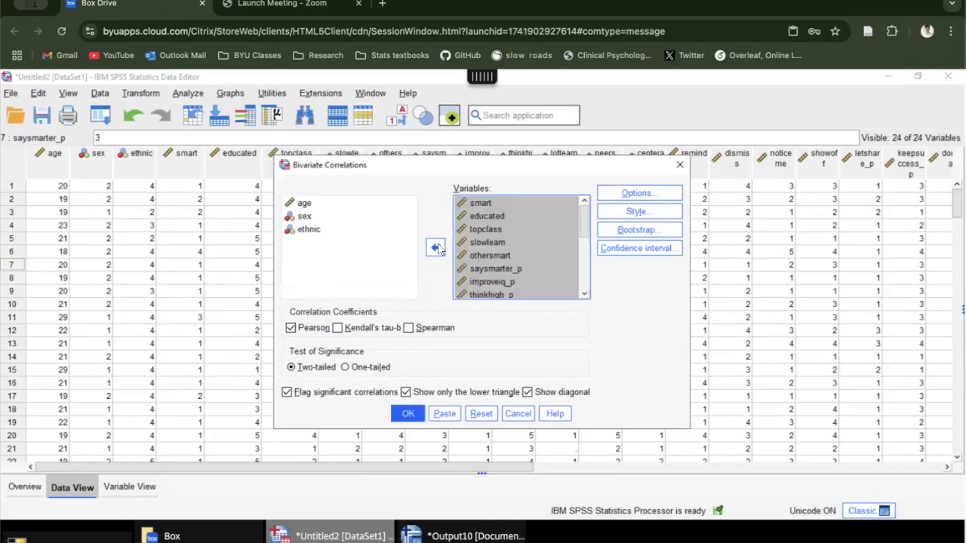
Step: Review the chosen items, run the two-tailed Pearson correlations showing only the lower triangle, and maximize the output window
click(513, 254)
click(502, 241)
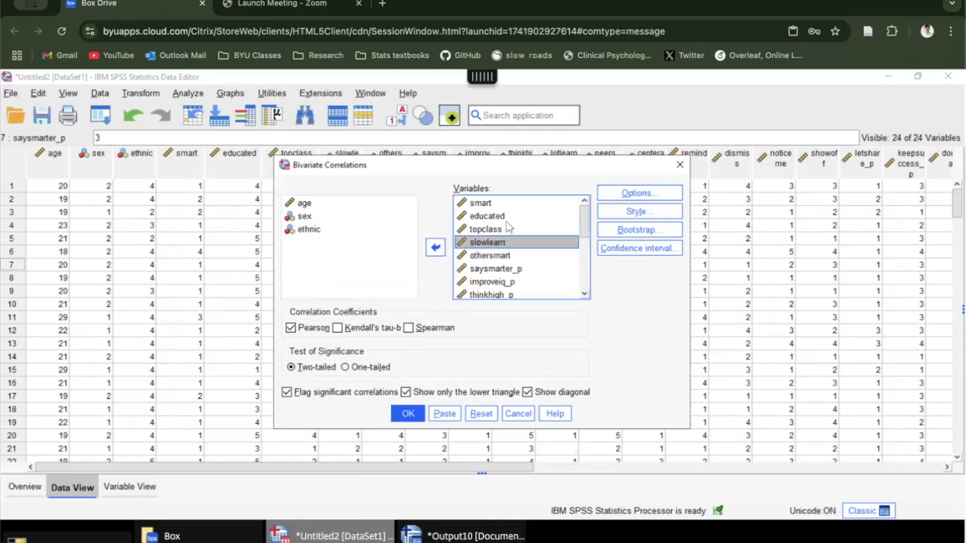
scroll(487, 240, down, 4)
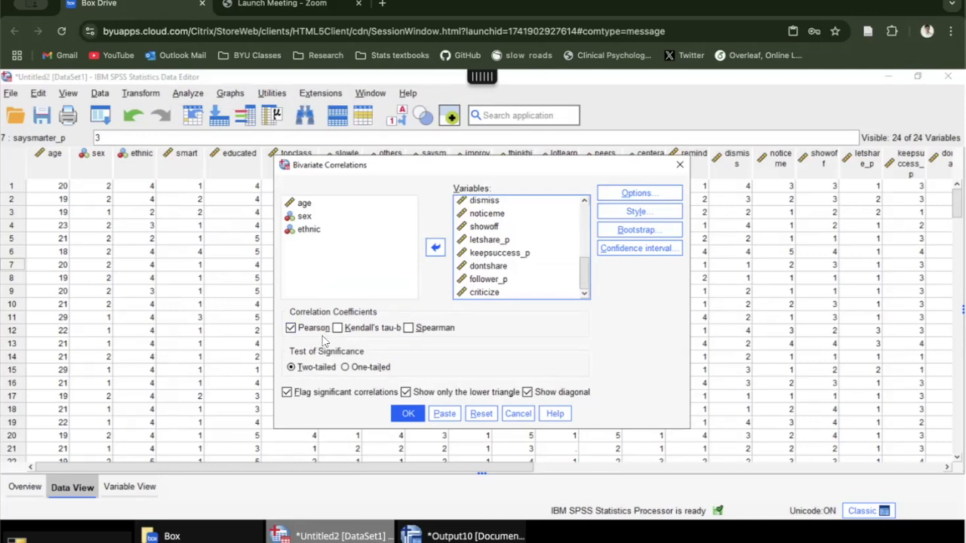
click(504, 238)
scroll(504, 238, up, 5)
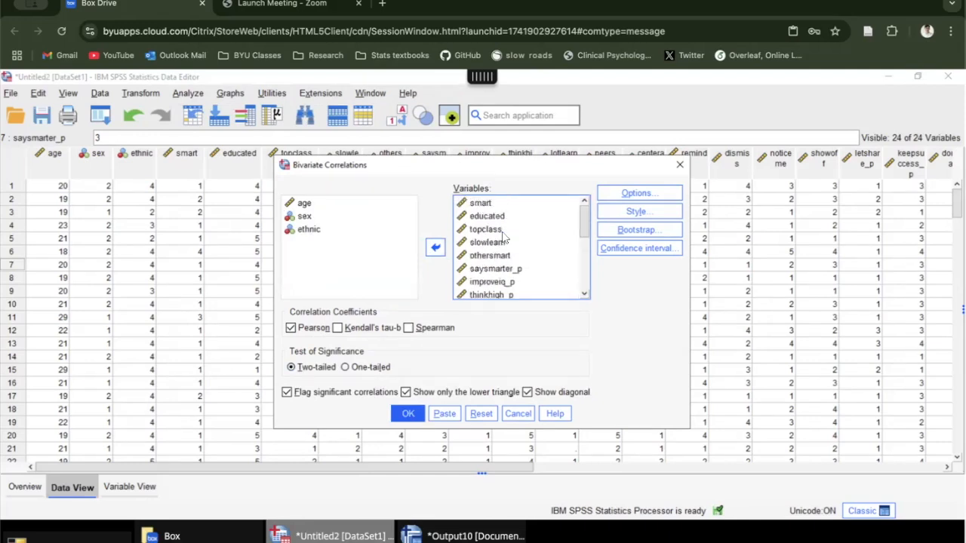
scroll(504, 237, down, 5)
click(504, 240)
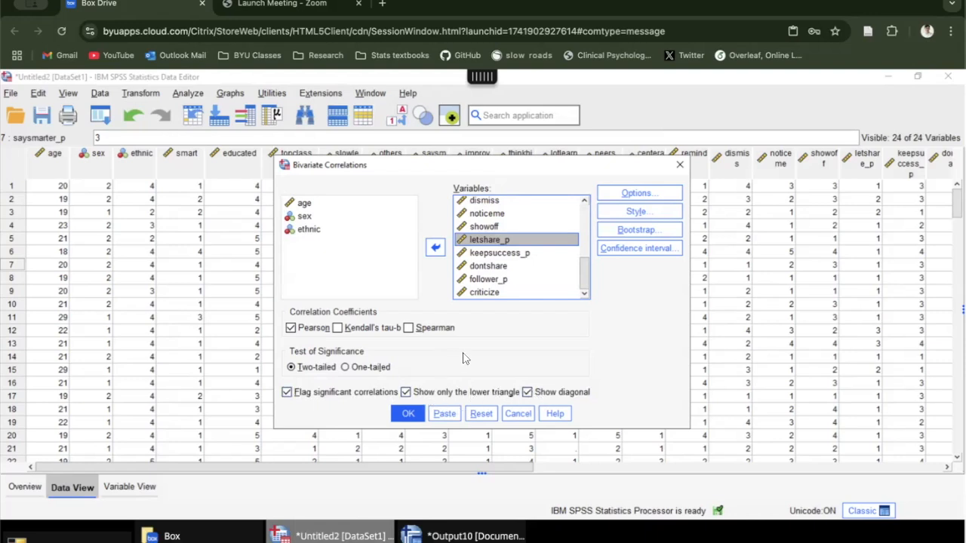
click(408, 413)
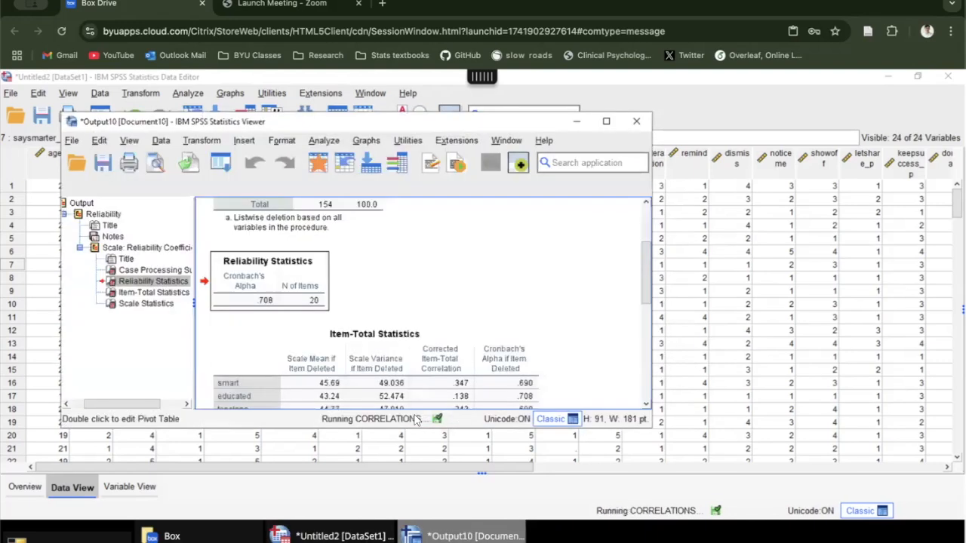
click(606, 121)
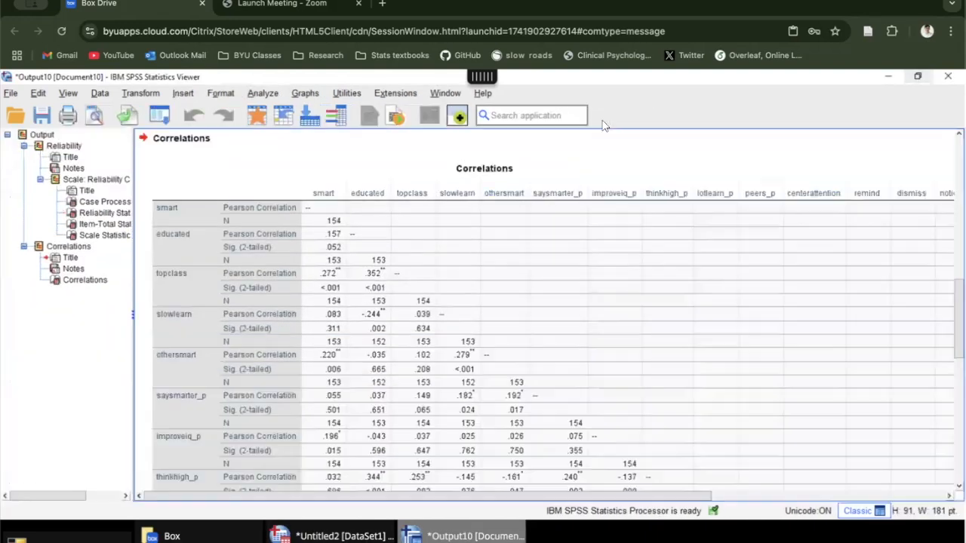
Step: Look through the whole Pearson correlation matrix of the scale items and the reliability tables above it
scroll(500, 236, down, 6)
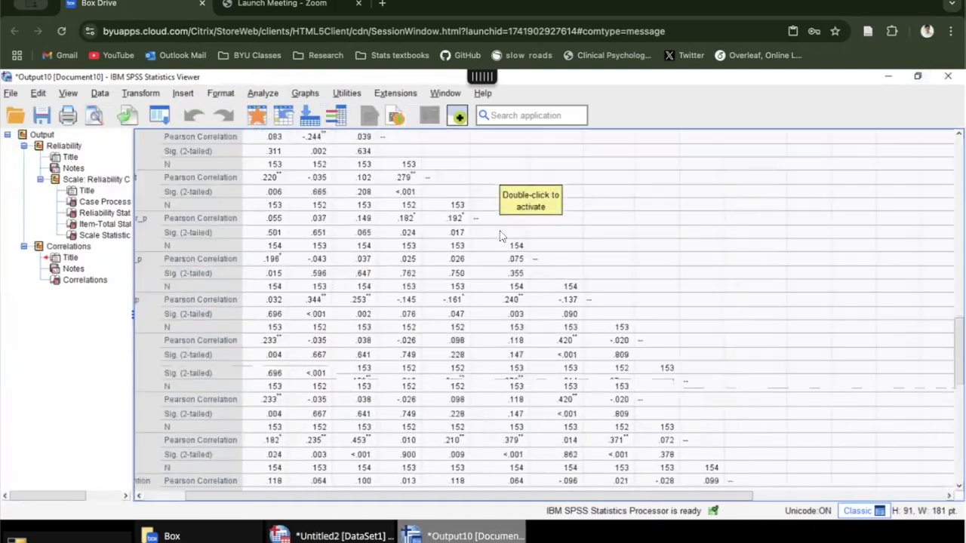
scroll(500, 236, down, 5)
scroll(499, 236, right, 2)
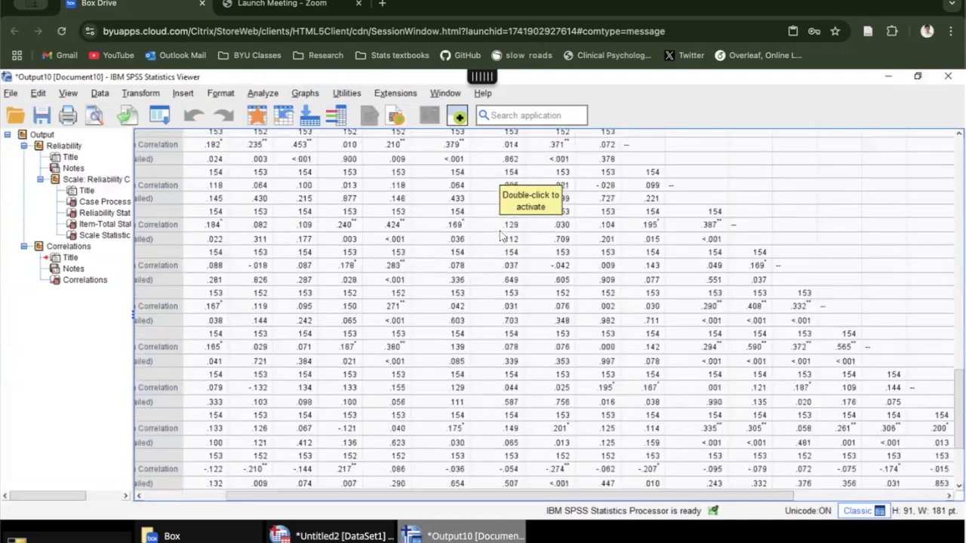
scroll(500, 237, down, 4)
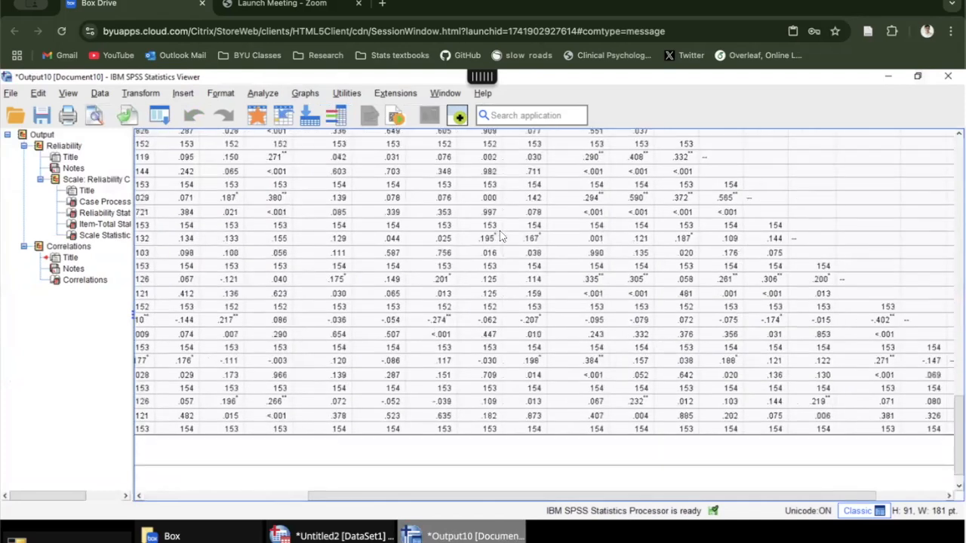
scroll(500, 237, left, 3)
scroll(500, 236, up, 15)
scroll(453, 275, down, 6)
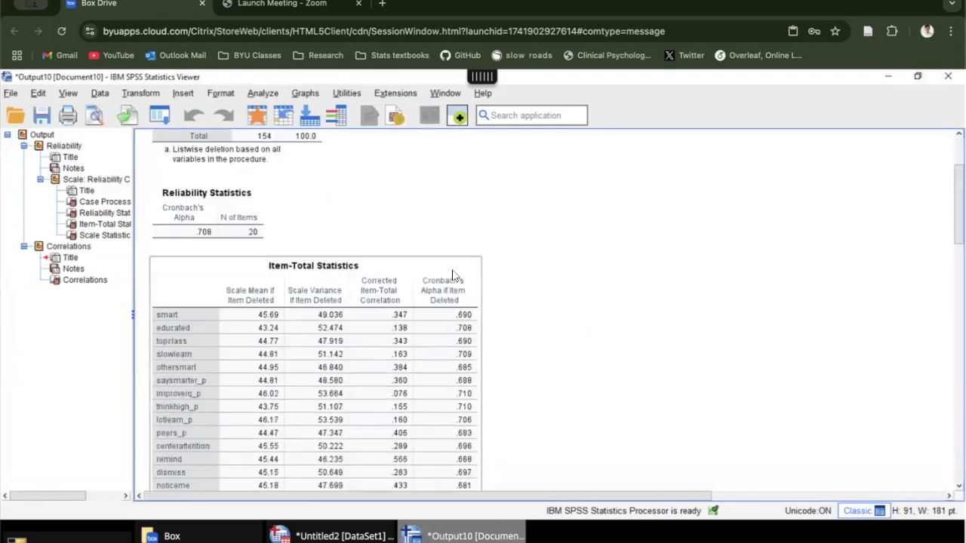
scroll(453, 275, down, 10)
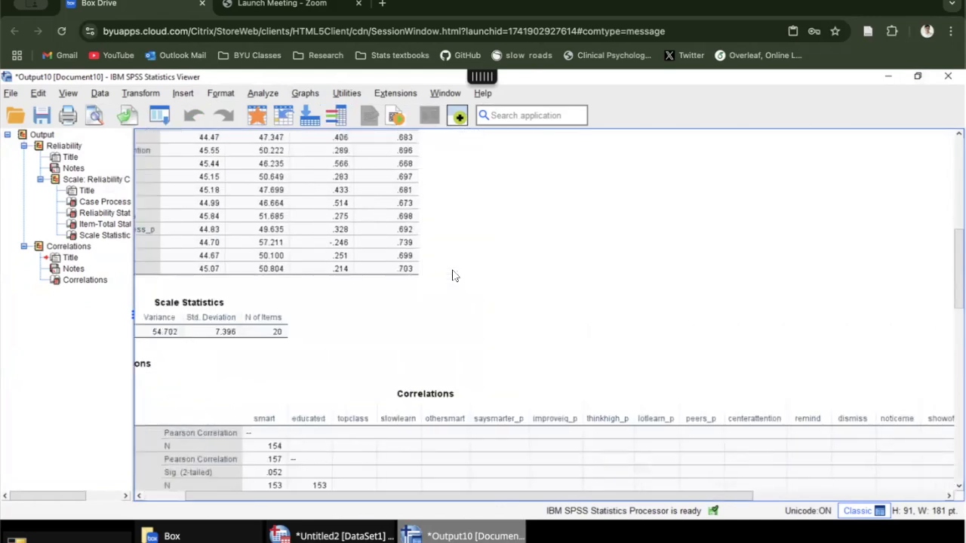
scroll(453, 276, right, 1)
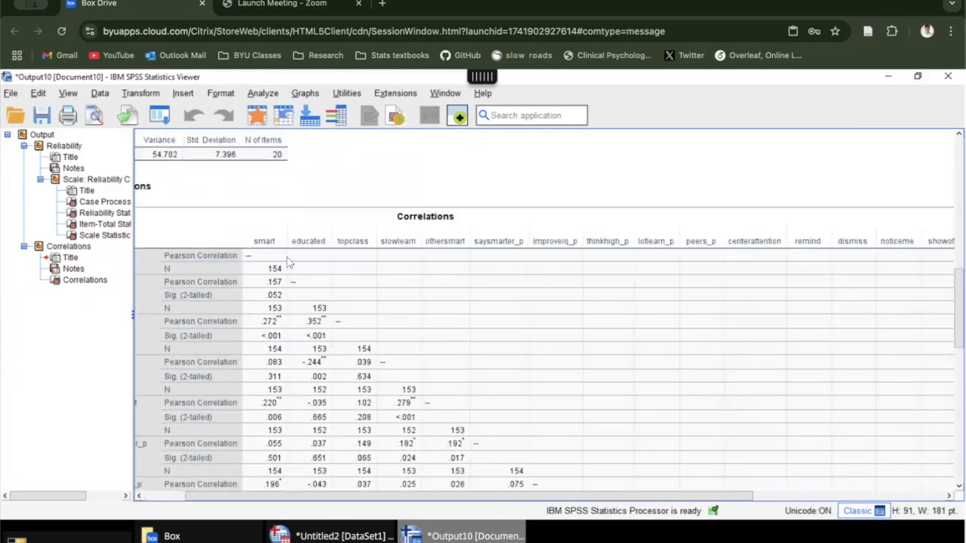
scroll(257, 261, left, 1)
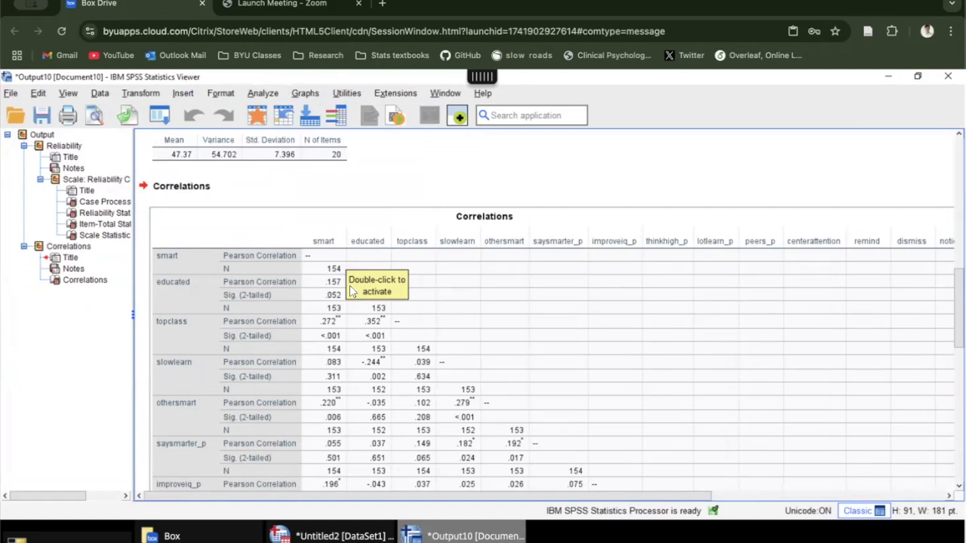
Step: Select the Correlations table in the output and copy it as an image
click(364, 339)
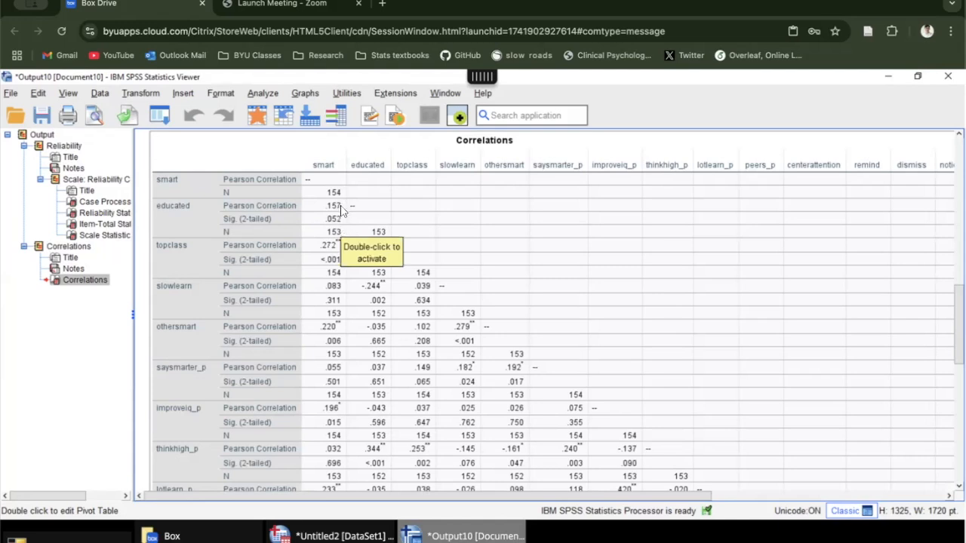
scroll(341, 210, down, 5)
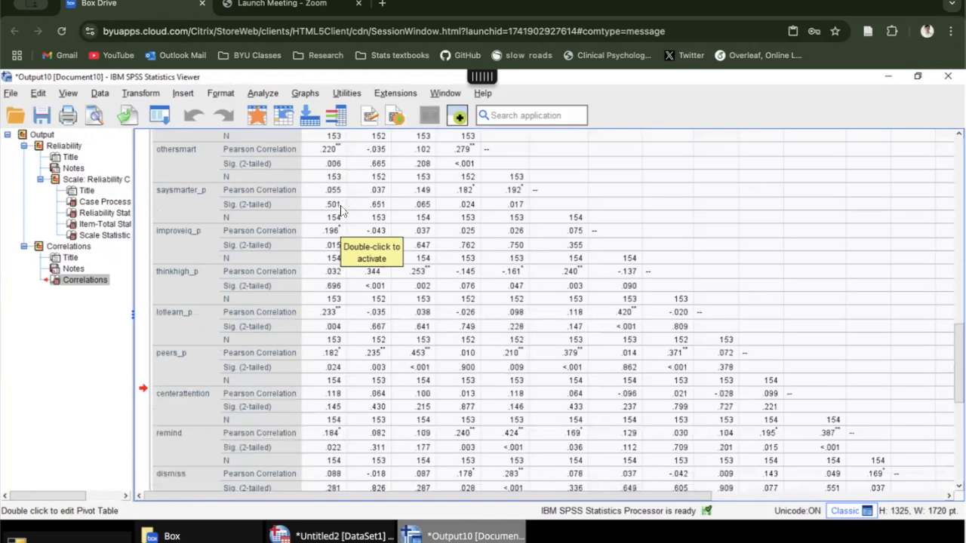
right_click(457, 232)
mouse_move(481, 240)
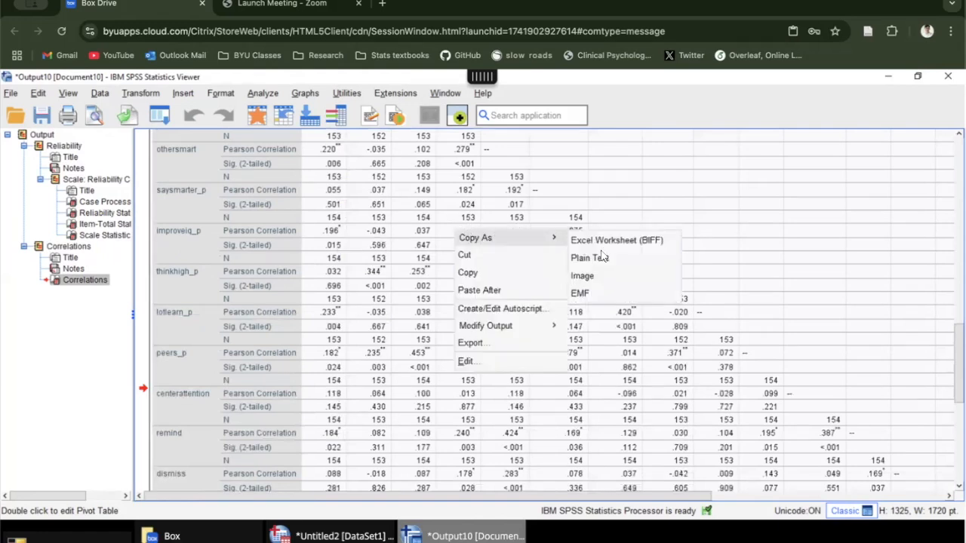
click(608, 280)
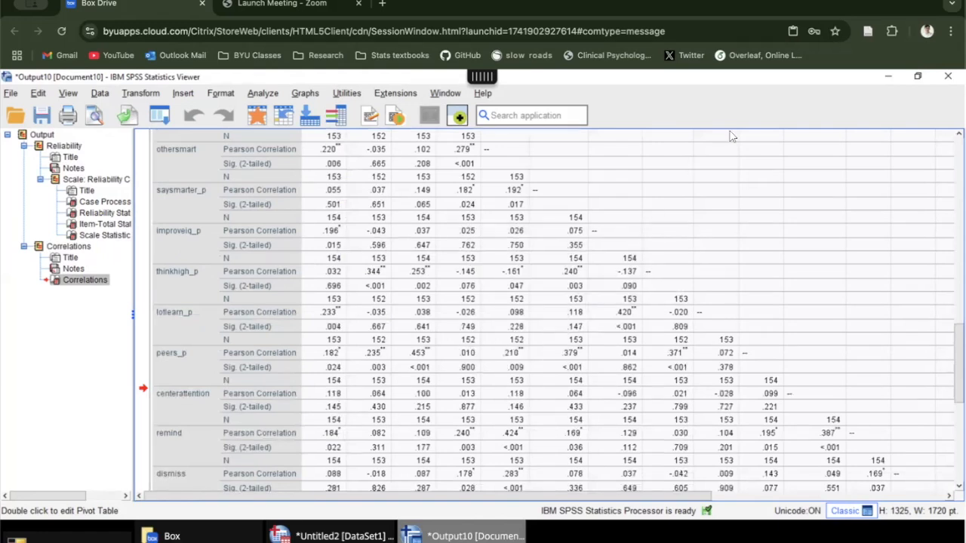
Step: Examine the Correlations table again from its heading down, and leave the table deselected
scroll(403, 302, up, 8)
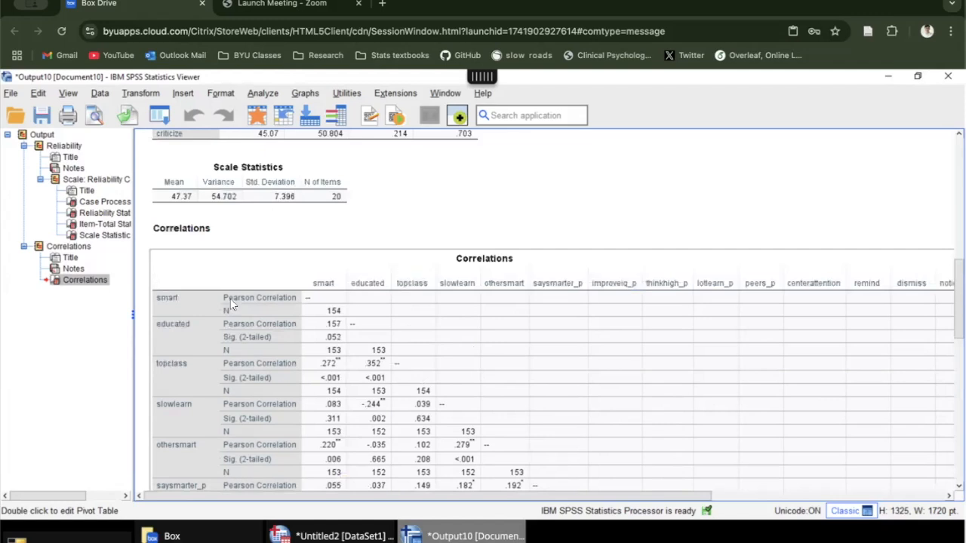
click(200, 228)
click(463, 296)
scroll(464, 404, down, 3)
scroll(463, 404, down, 5)
scroll(419, 370, up, 6)
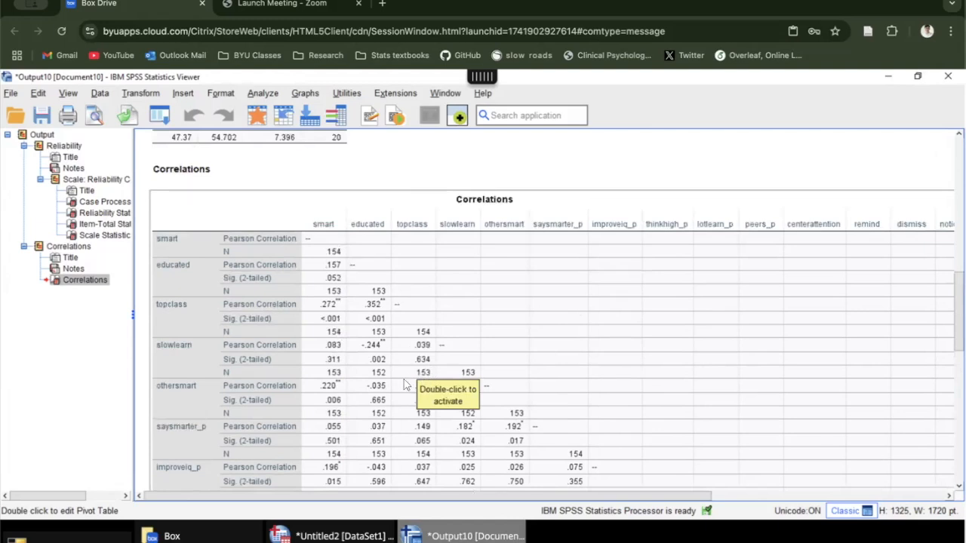
click(396, 172)
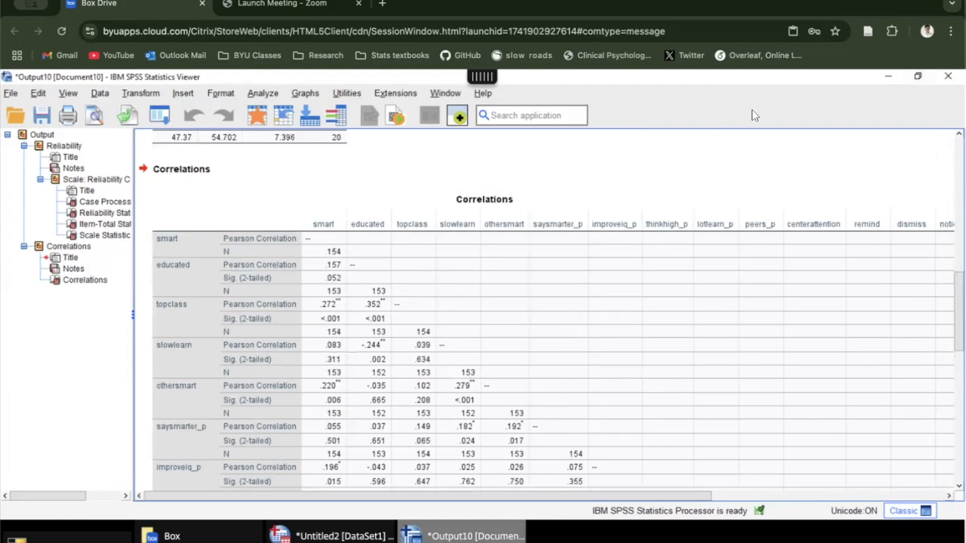
Step: Return to the data editor and widen the smart column slightly
click(885, 76)
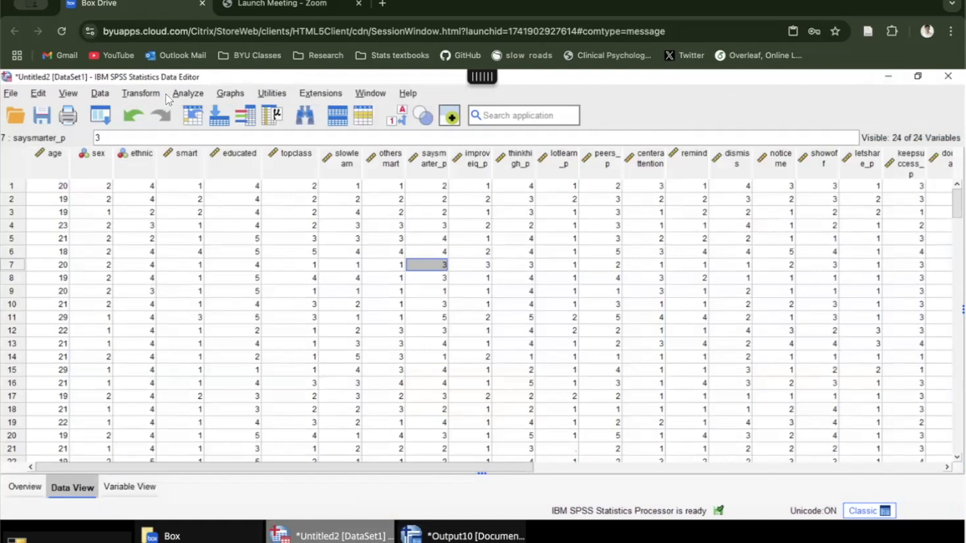
click(187, 154)
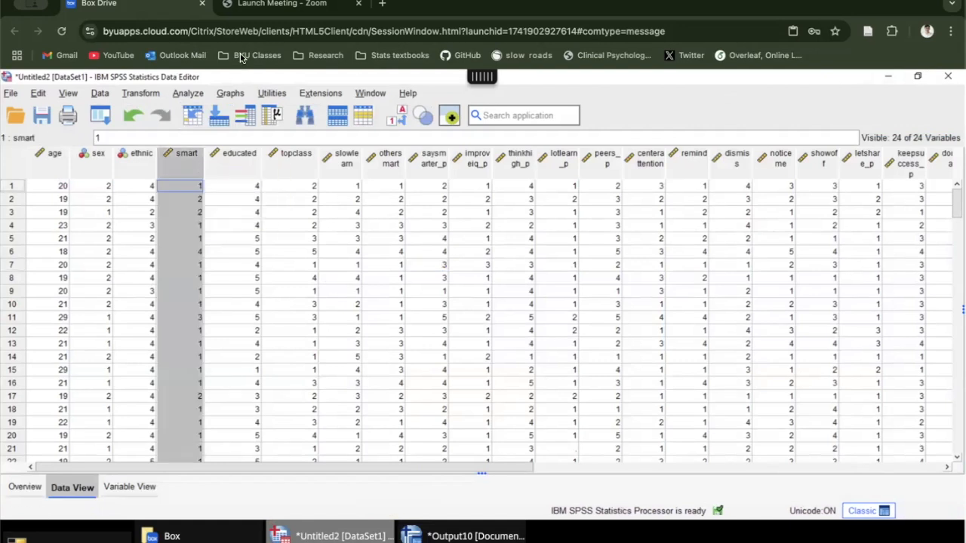
click(278, 158)
click(190, 164)
drag(204, 157, 214, 157)
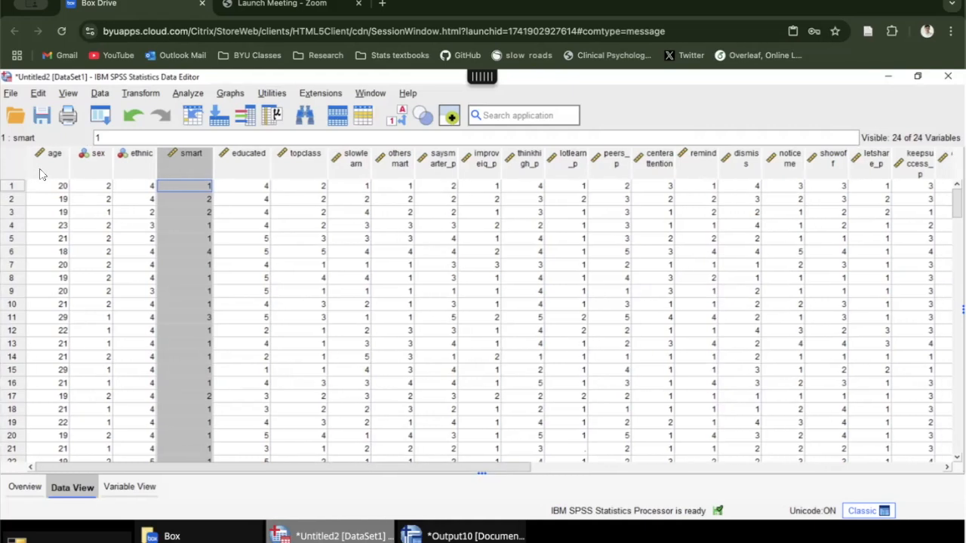
Step: Highlight the smart and educated columns alternately to compare the two items
click(231, 164)
click(195, 161)
click(223, 169)
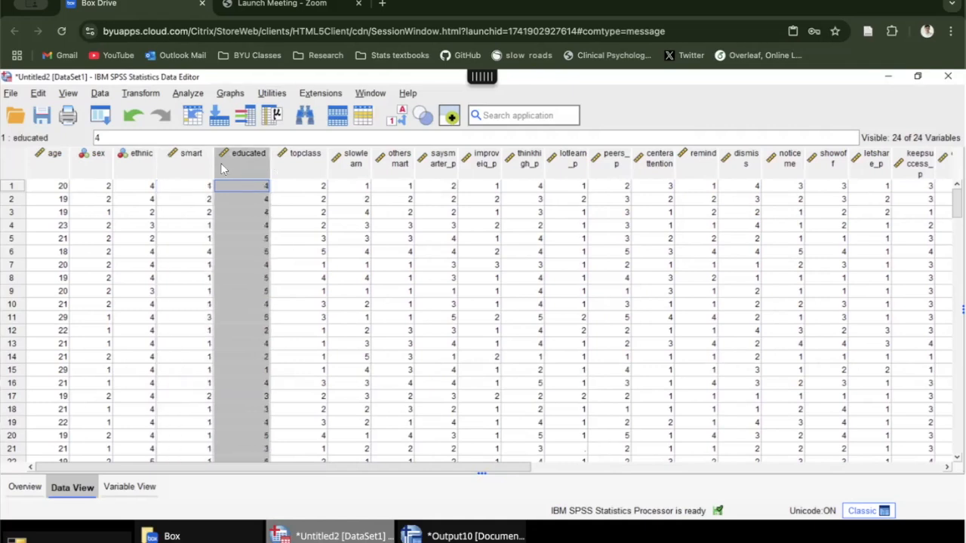
click(208, 168)
click(225, 163)
Step: Bring the output viewer back and examine the correlations between the items, from smart through the later ones
click(444, 534)
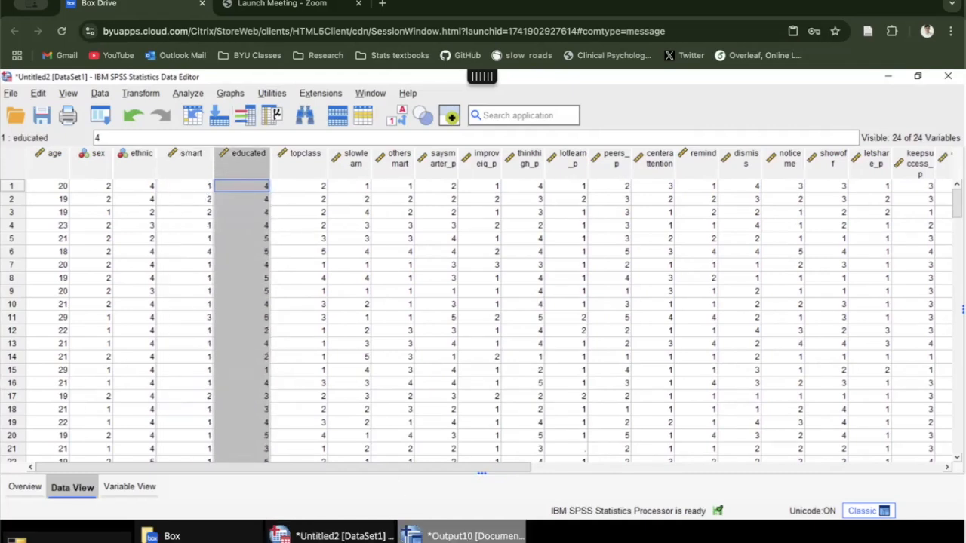
scroll(420, 366, down, 10)
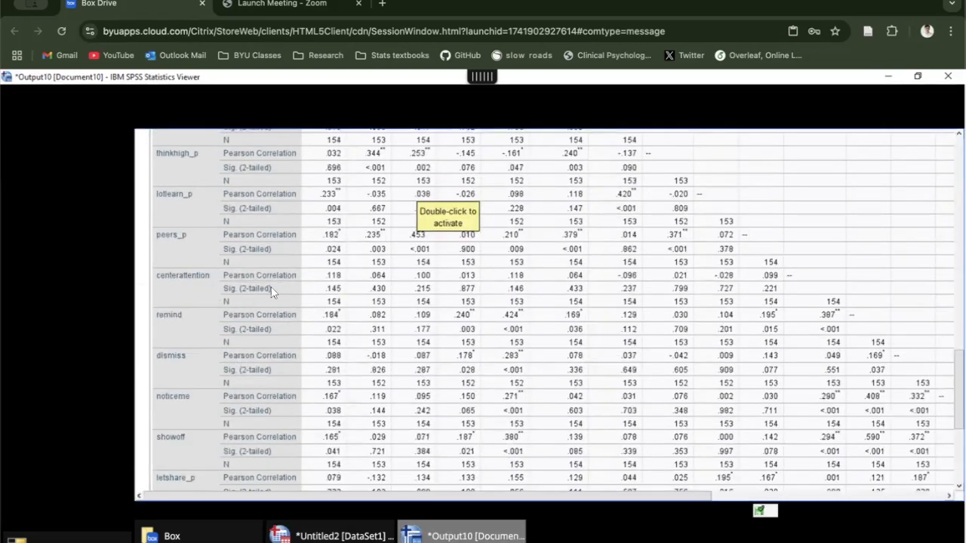
scroll(275, 304, up, 10)
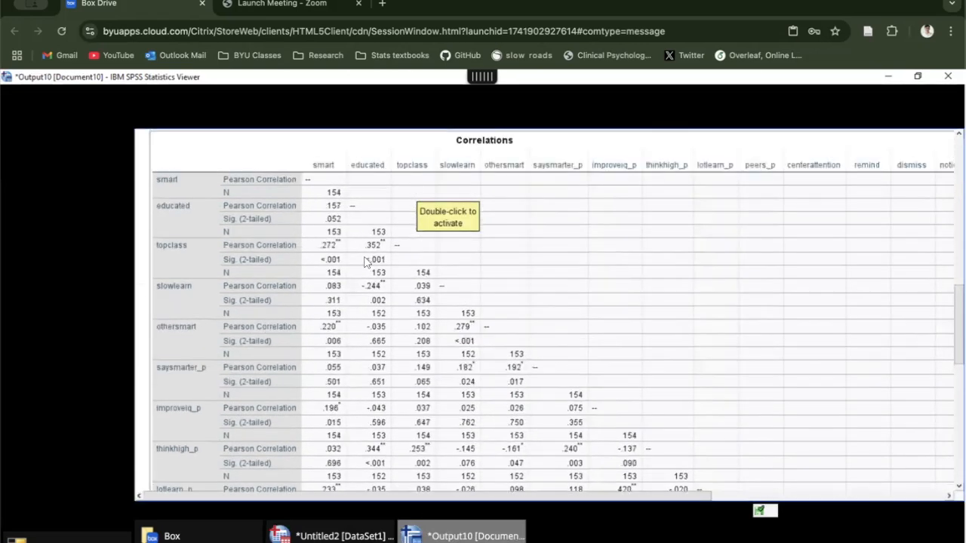
scroll(365, 270, down, 8)
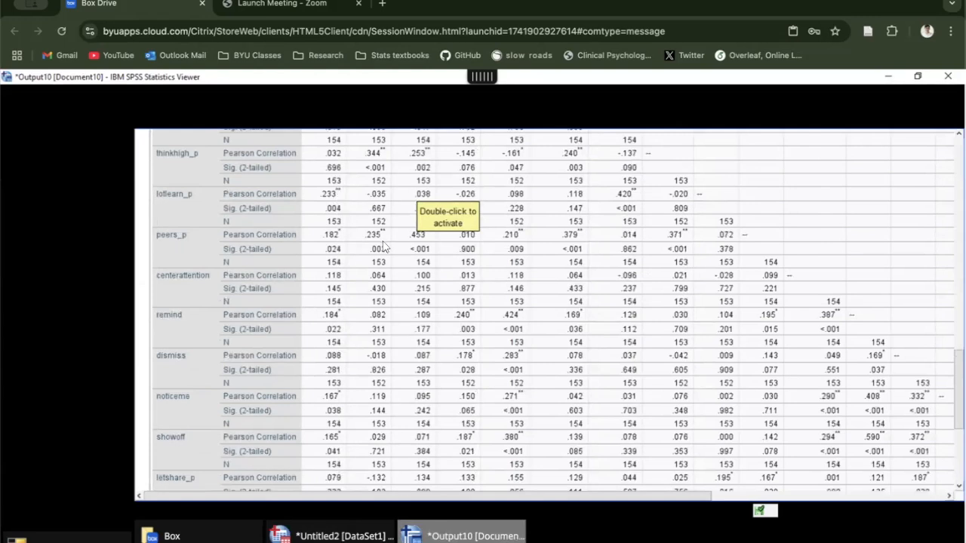
scroll(385, 252, down, 2)
scroll(385, 252, right, 2)
scroll(385, 255, down, 2)
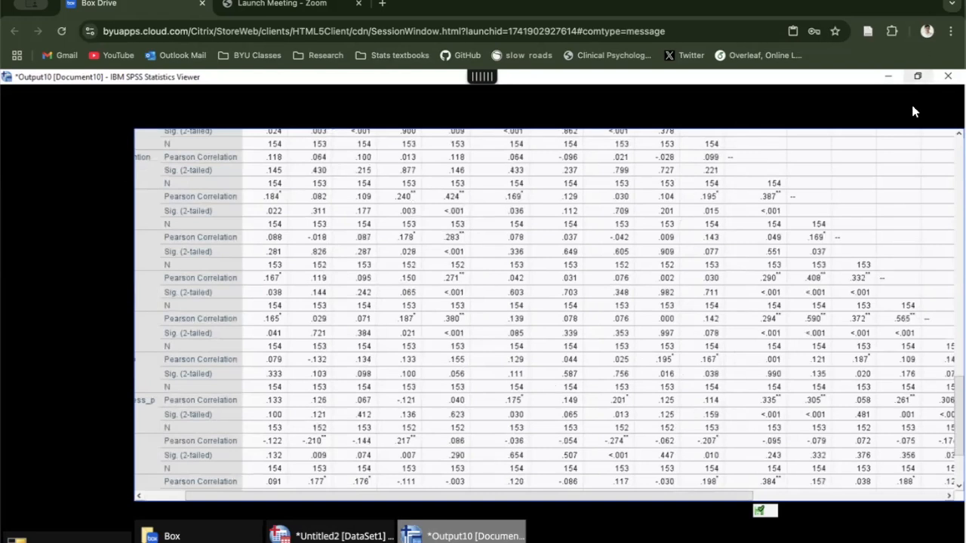
Step: Start closing the output viewer, cancel the save request, and return to the data editor with the smart column selected
click(948, 76)
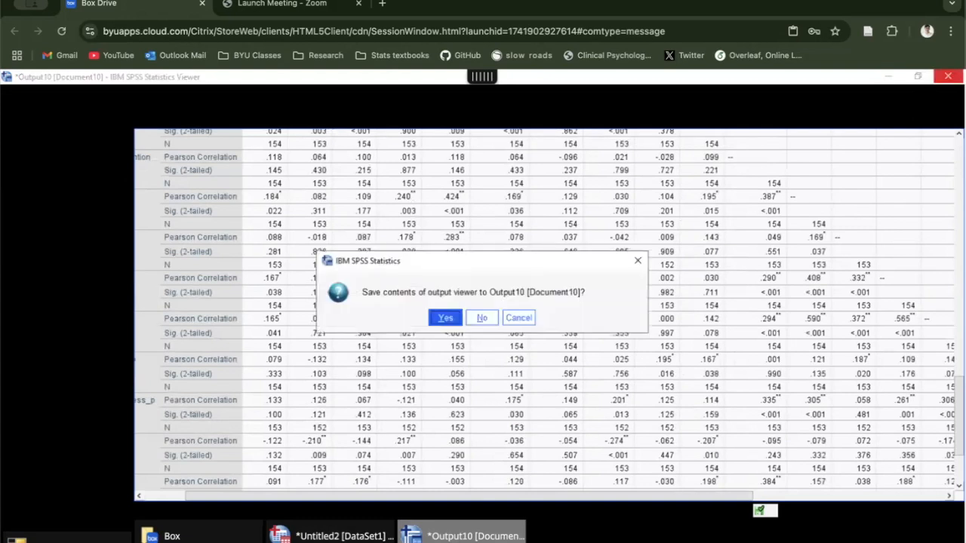
click(638, 261)
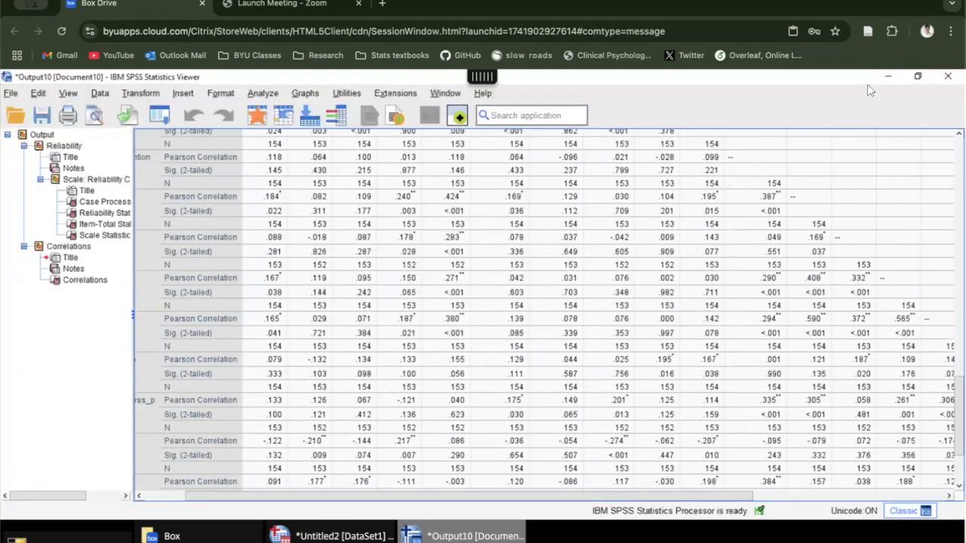
click(888, 77)
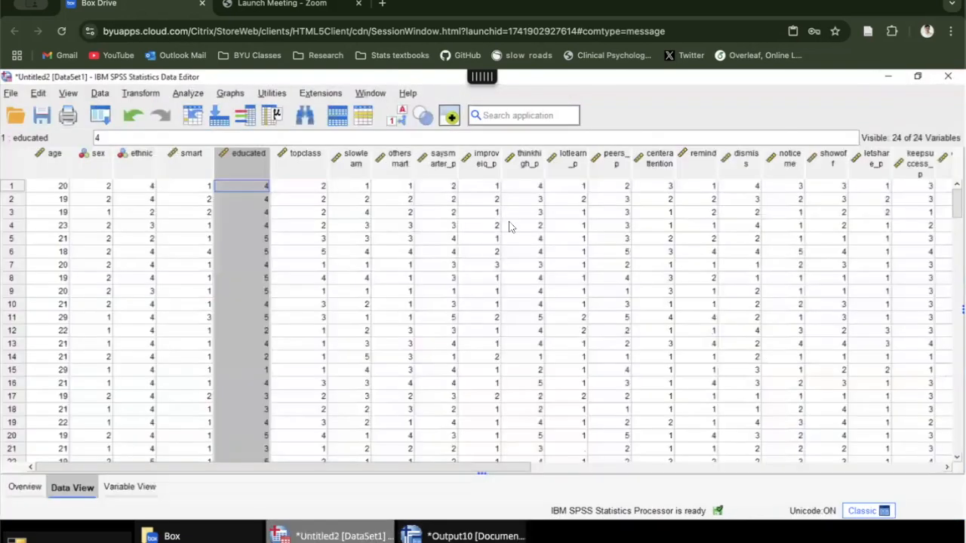
click(194, 167)
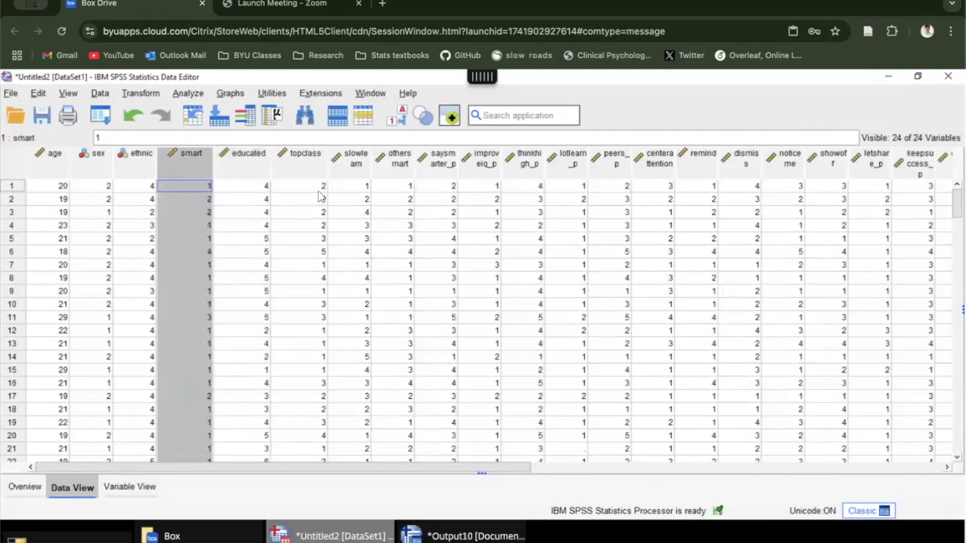
Step: Set up a Factor Analysis with all the scale items from smart through criticize as variables, leaving out age, sex, ethnic and facevalidity
click(188, 92)
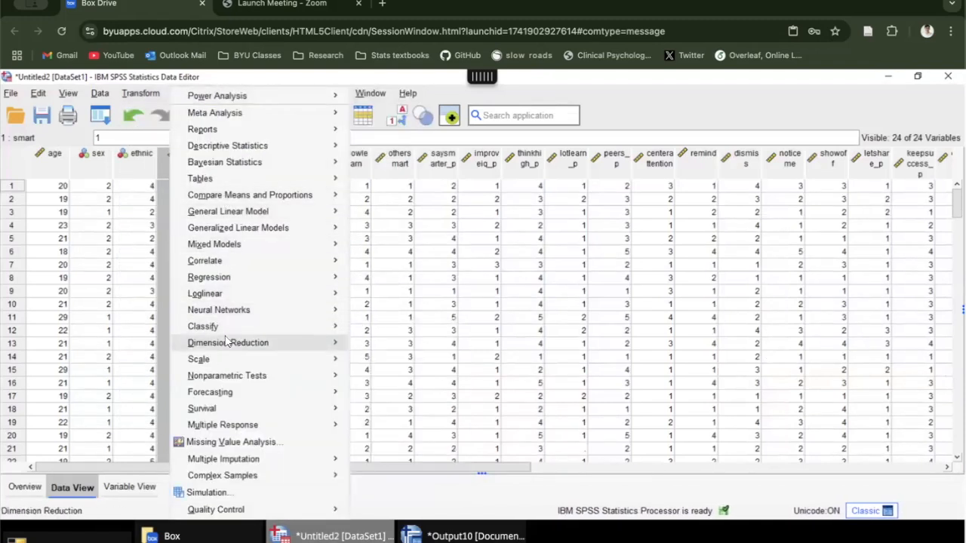
mouse_move(330, 343)
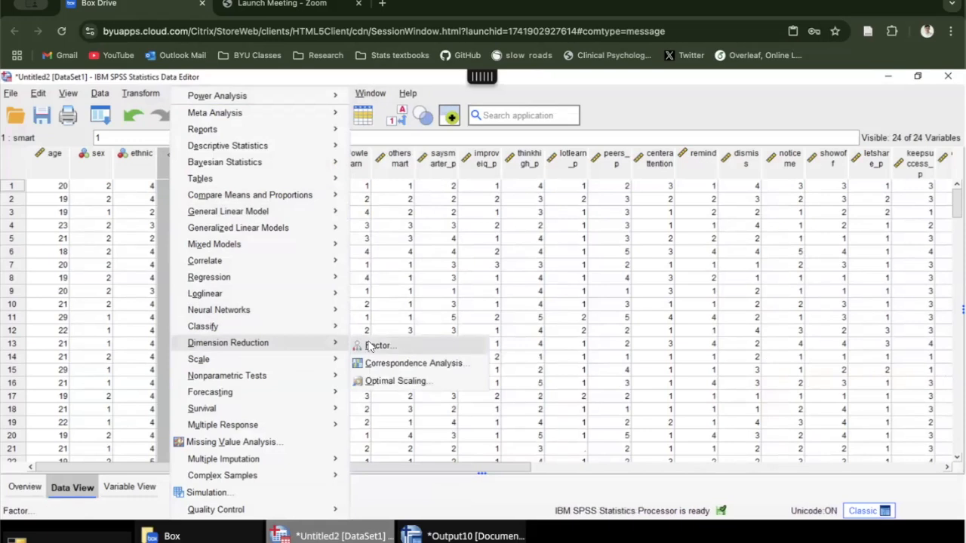
click(392, 350)
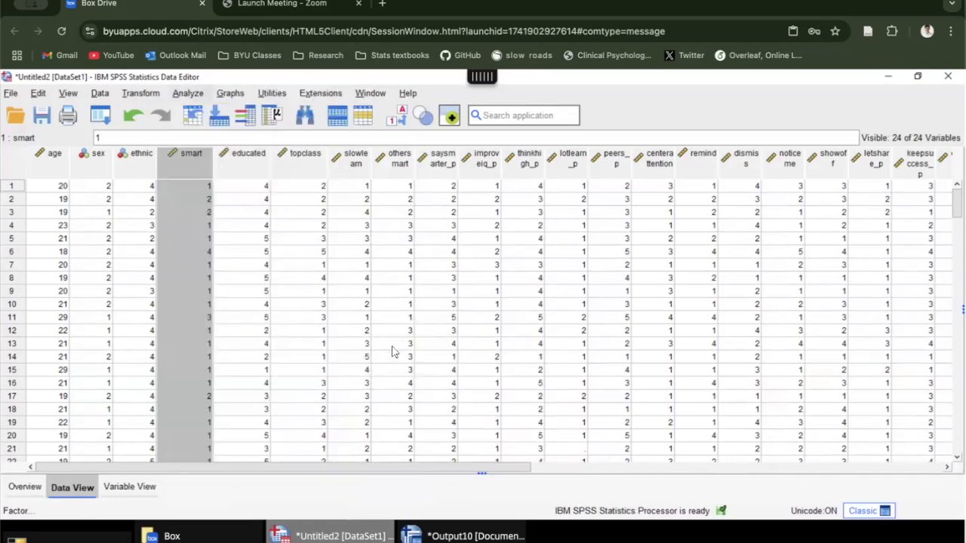
click(375, 273)
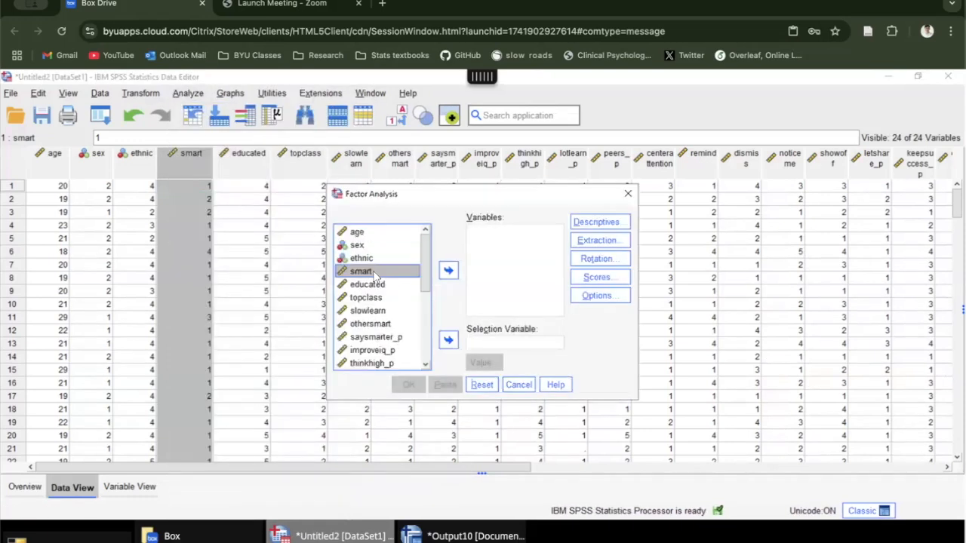
drag(375, 278, 378, 371)
key(Down)
key(Down)
key(Down)
key(Down)
key(Down)
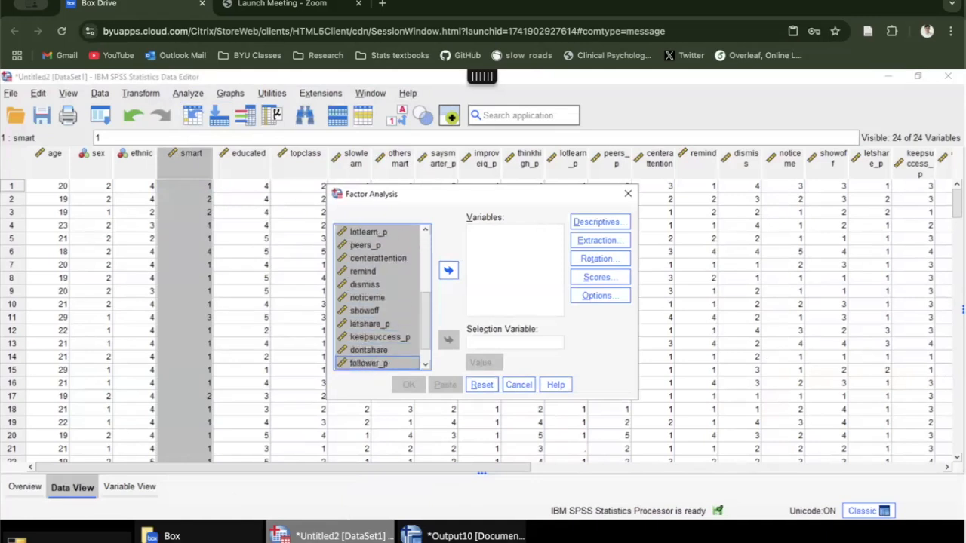
key(Up)
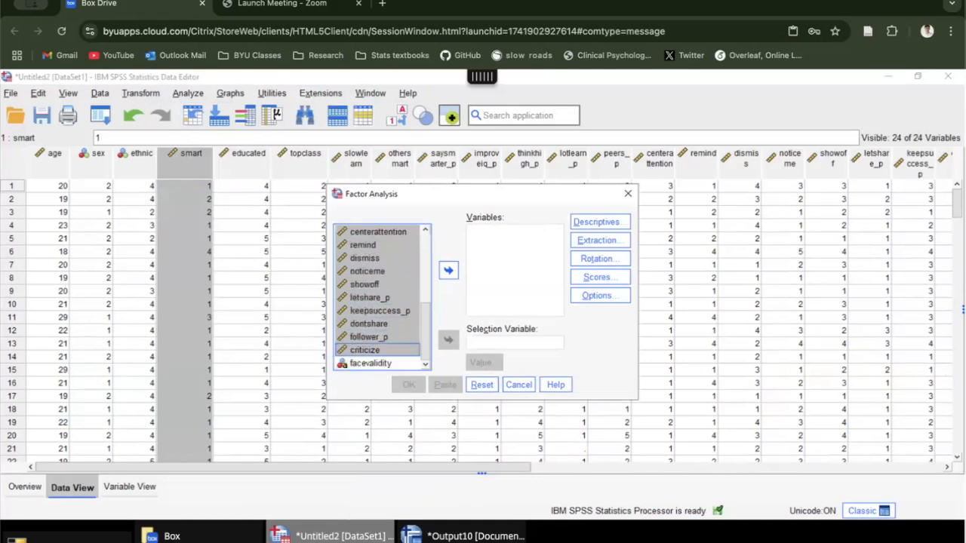
click(449, 272)
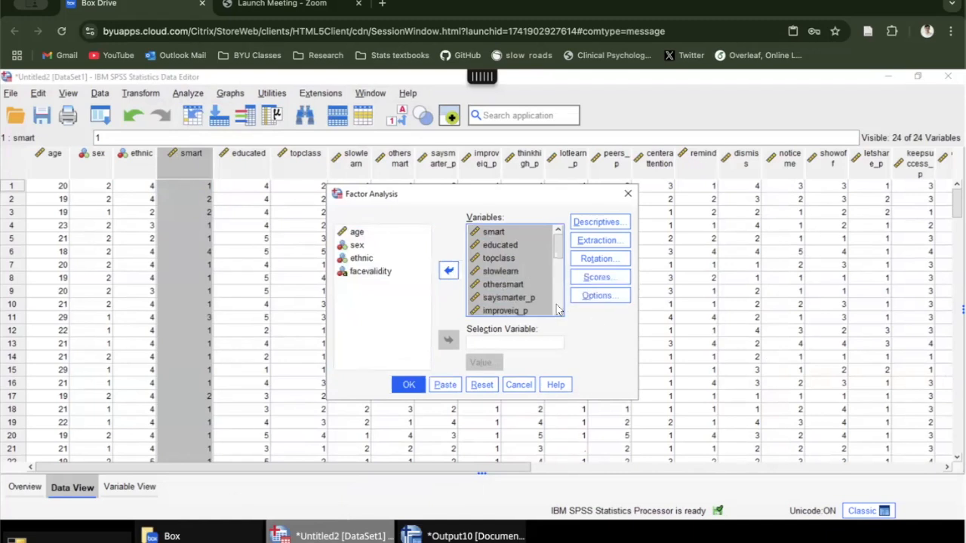
Step: Set the factor extraction to principal components on the correlation matrix, with eigenvalues greater than 1 and a scree plot
click(604, 242)
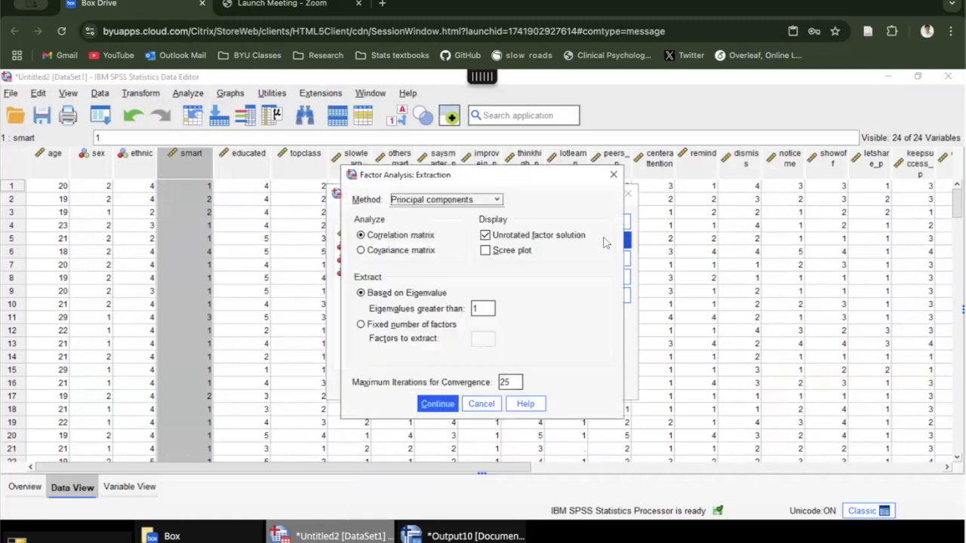
click(478, 200)
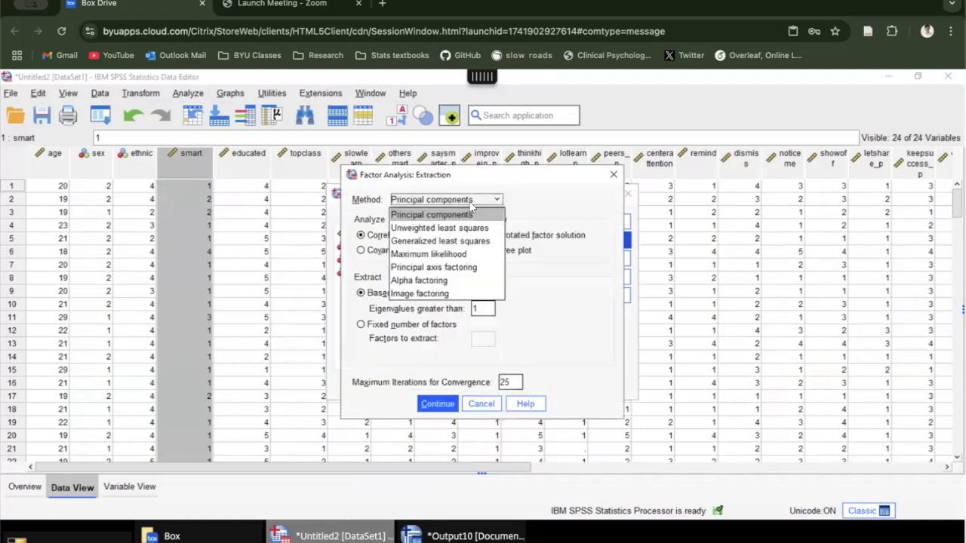
click(469, 205)
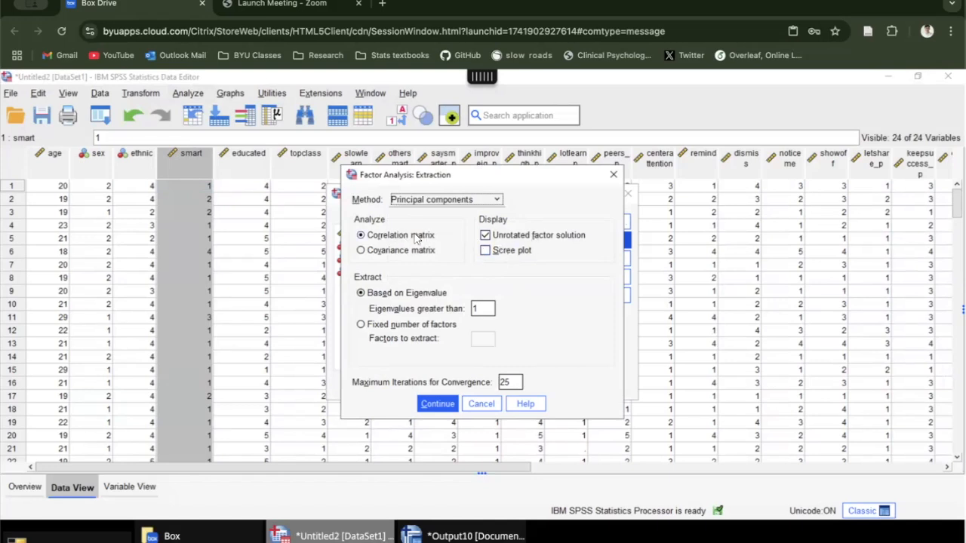
click(490, 249)
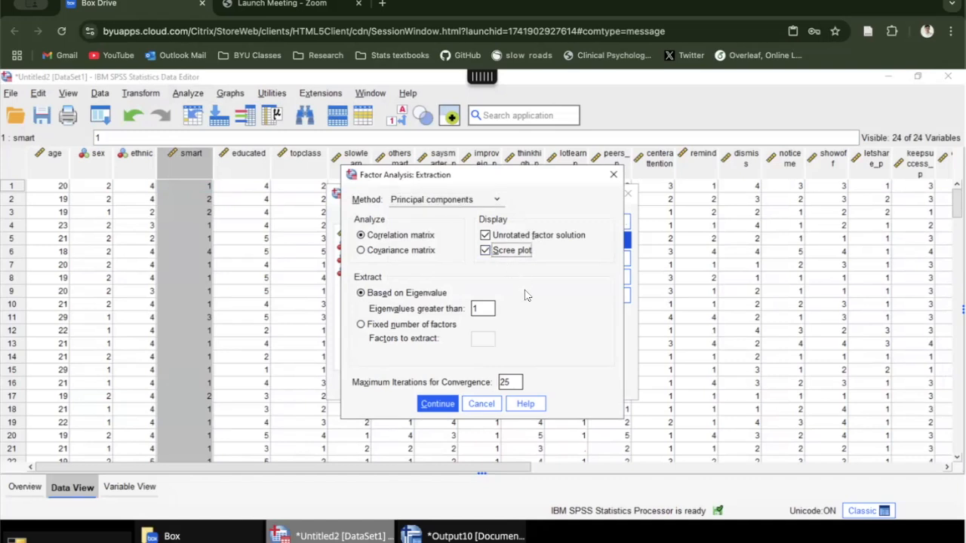
double_click(481, 308)
click(438, 404)
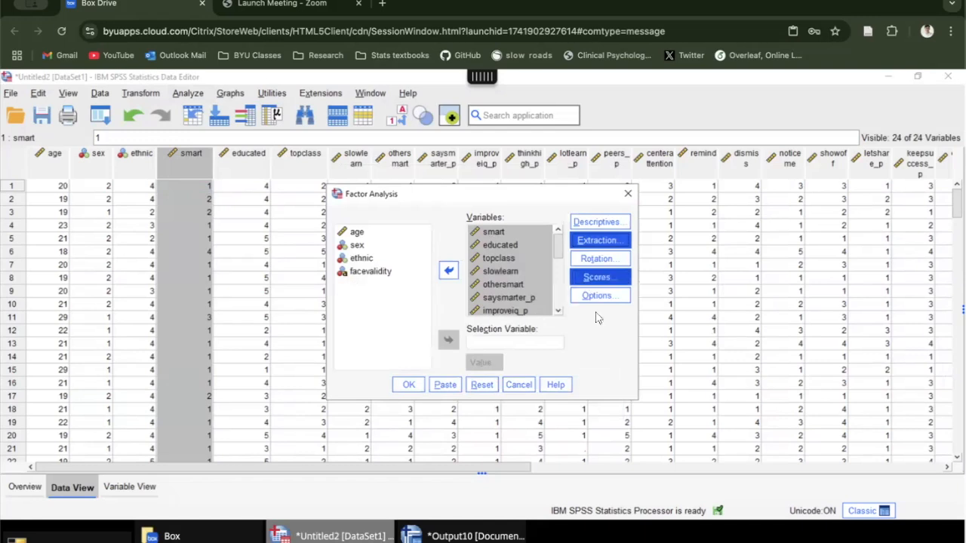
Step: Look at the factor descriptives options without changing them, run the factor analysis, and maximize the output viewer
click(600, 222)
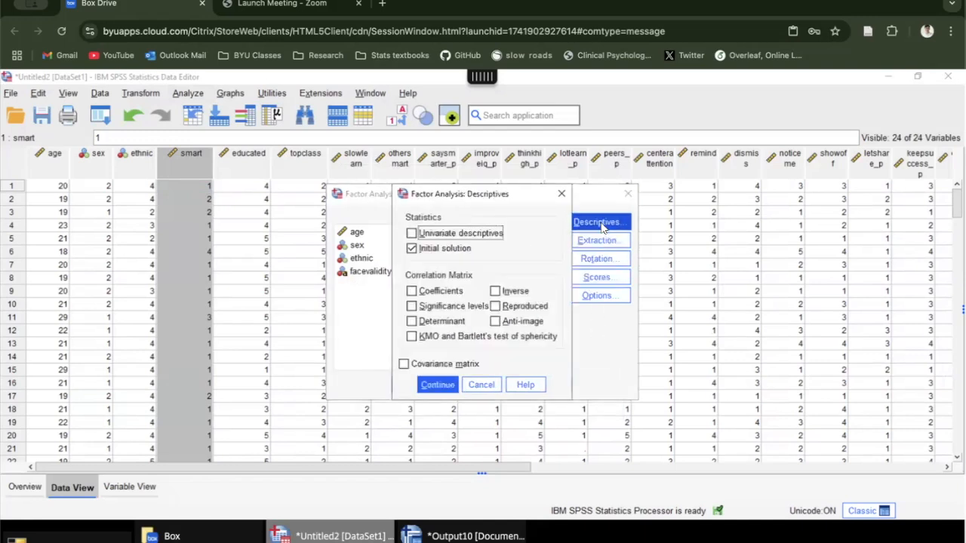
click(562, 194)
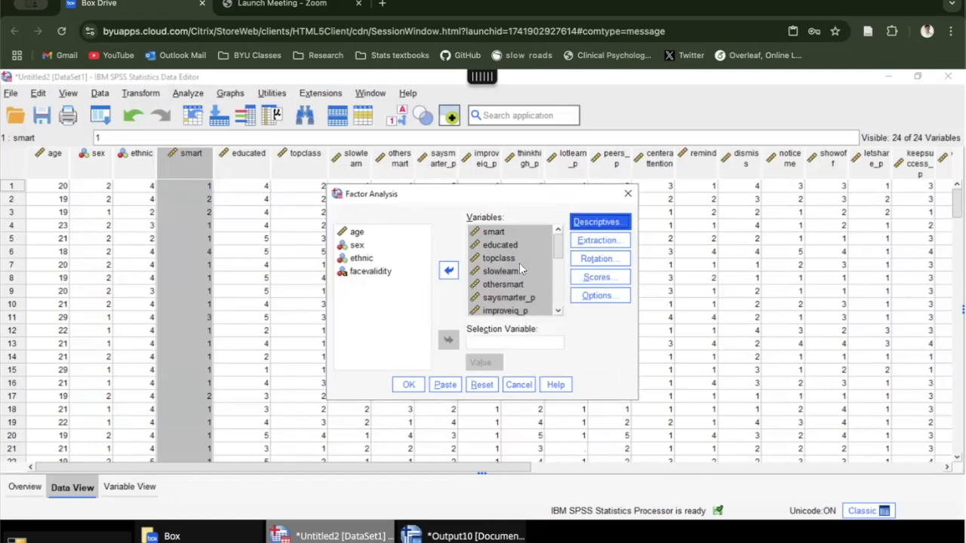
scroll(520, 263, down, 5)
click(409, 385)
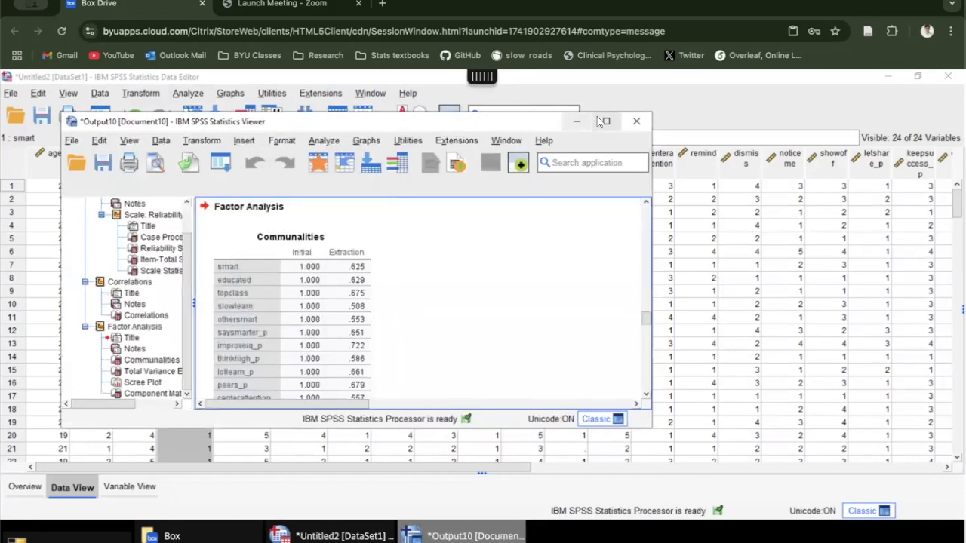
click(600, 121)
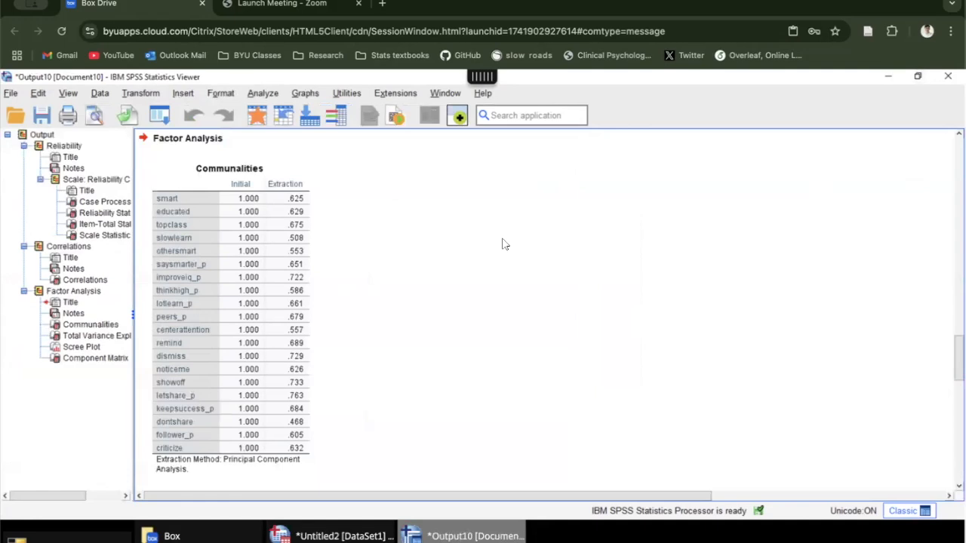
Step: Examine the factor analysis output from the communalities through the Total Variance Explained table to the scree plot
scroll(505, 244, down, 3)
scroll(505, 244, down, 2)
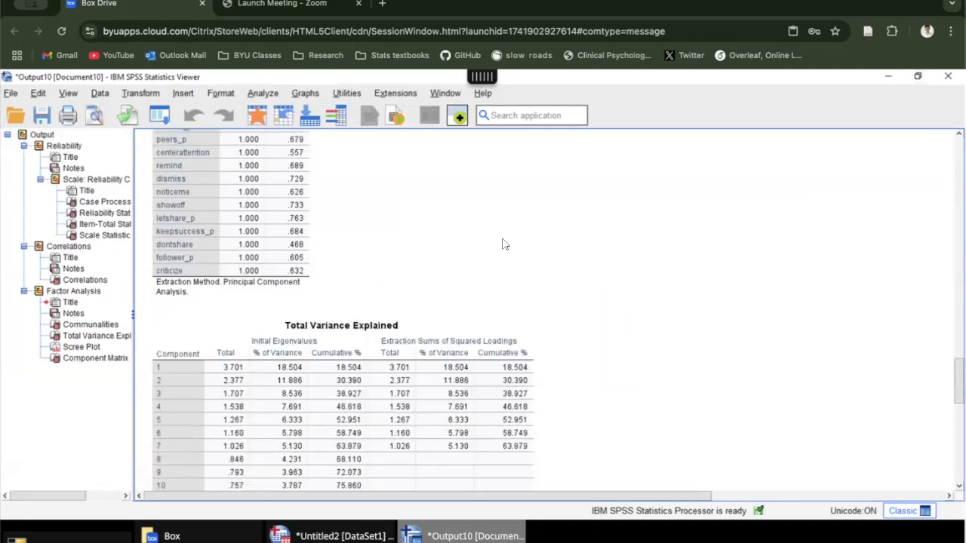
scroll(505, 244, down, 5)
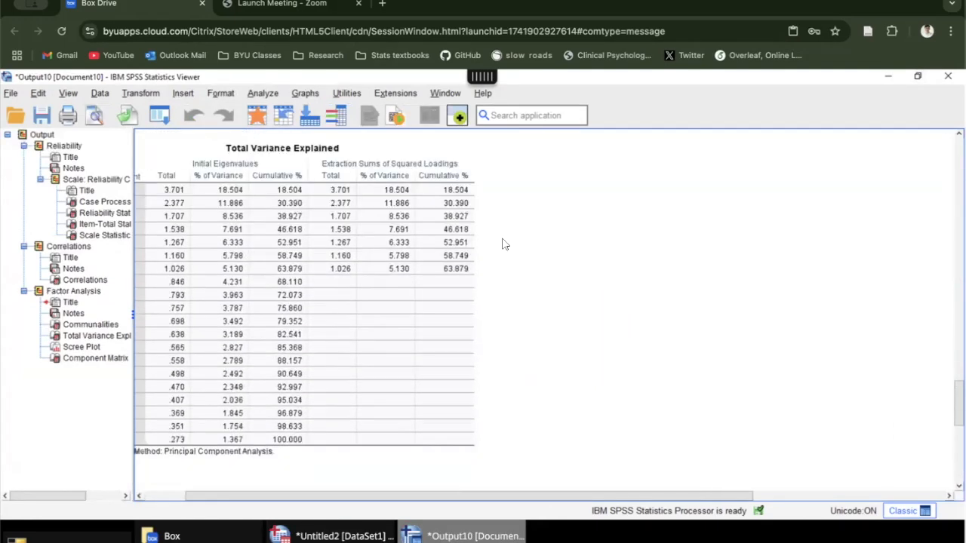
scroll(505, 244, down, 2)
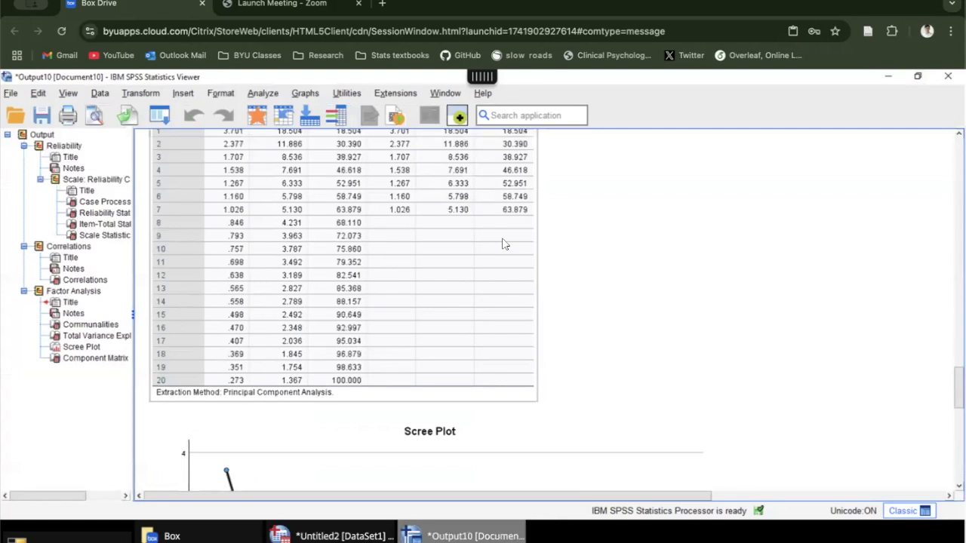
scroll(505, 244, up, 2)
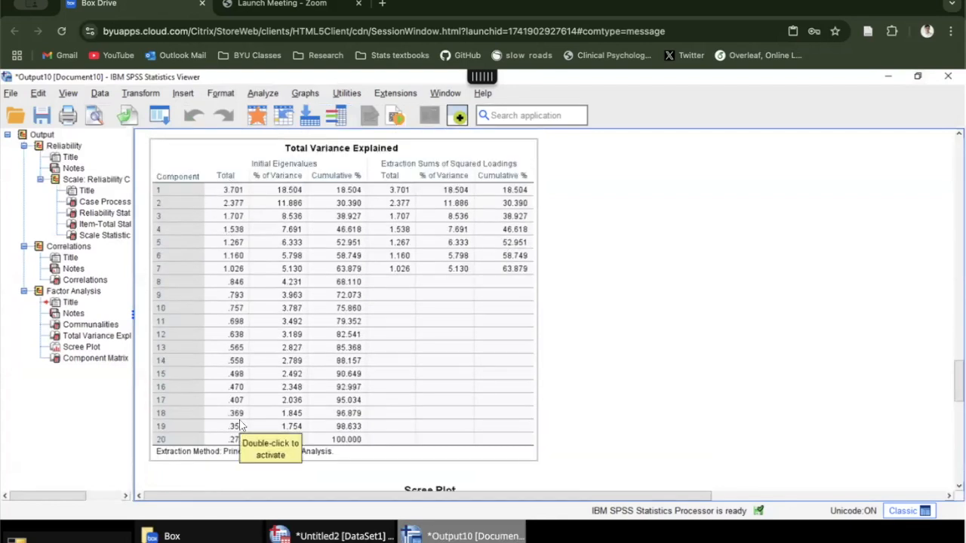
scroll(308, 355, down, 2)
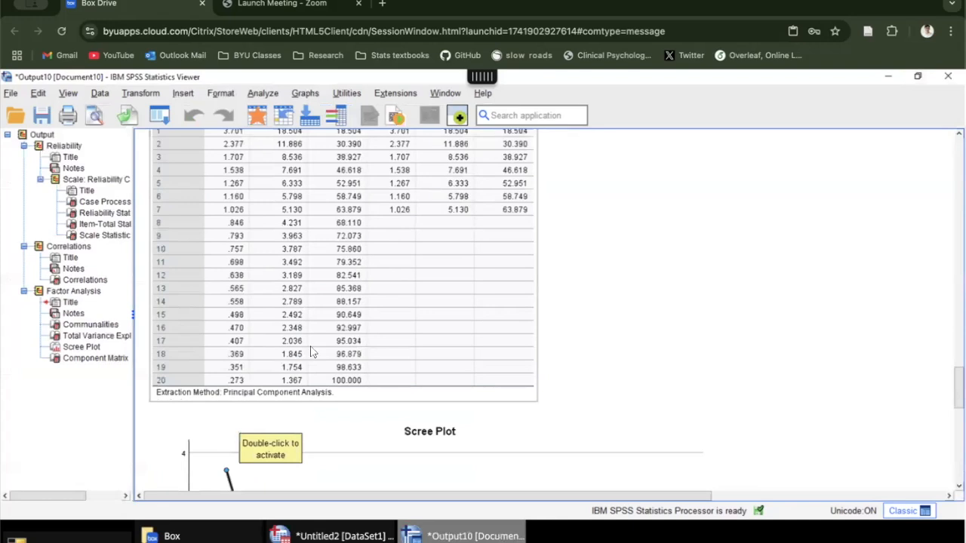
scroll(312, 353, down, 8)
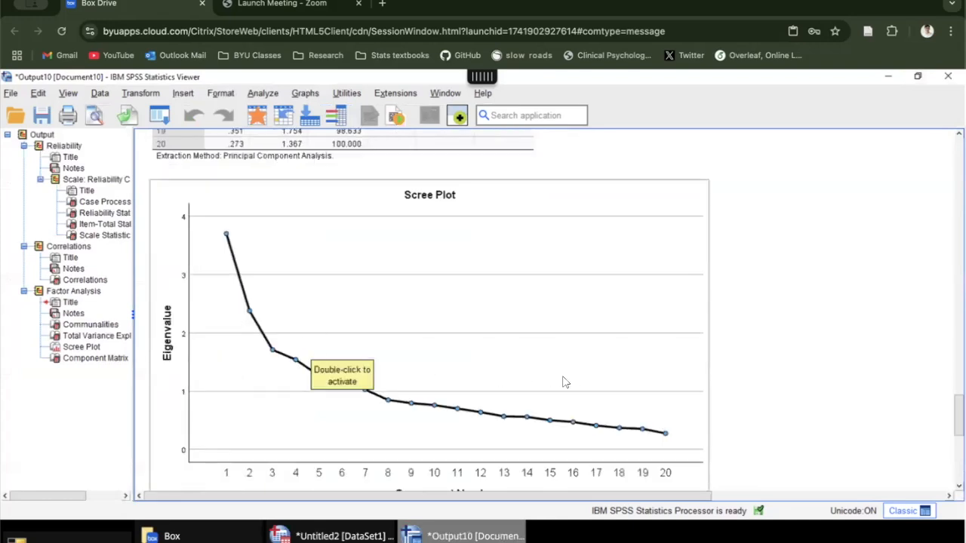
Step: Compare the eigenvalues in the Total Variance Explained table with the scree plot and the start of the component matrix
scroll(479, 302, up, 6)
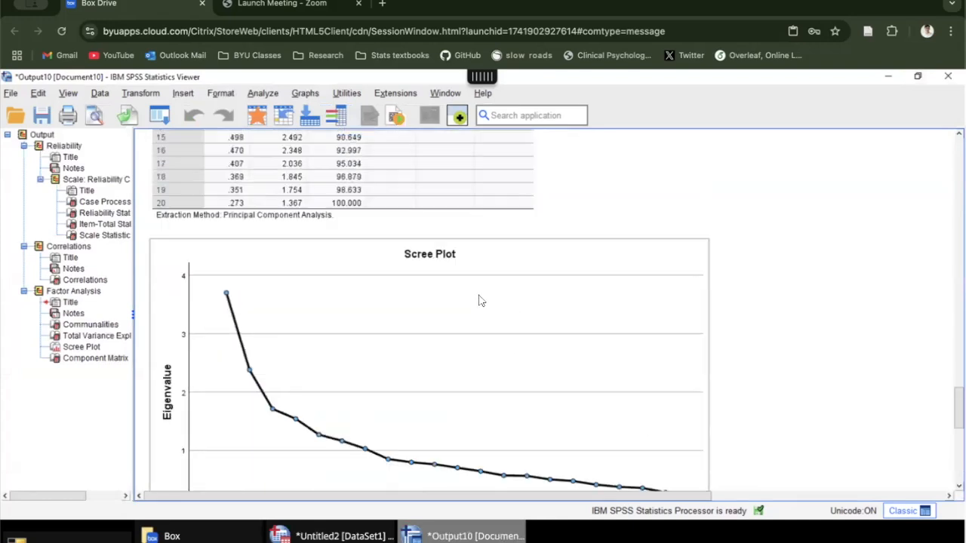
scroll(479, 301, up, 2)
scroll(468, 301, up, 4)
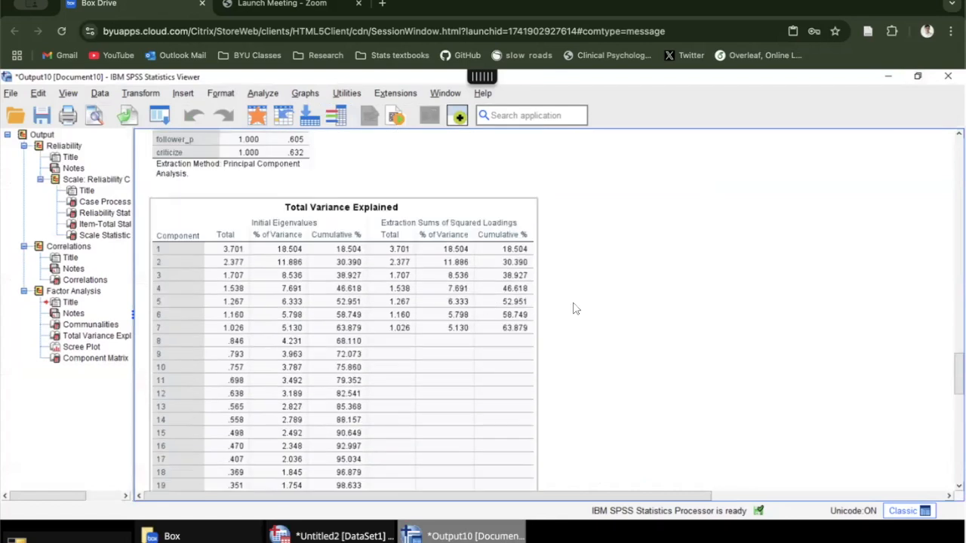
scroll(448, 335, up, 4)
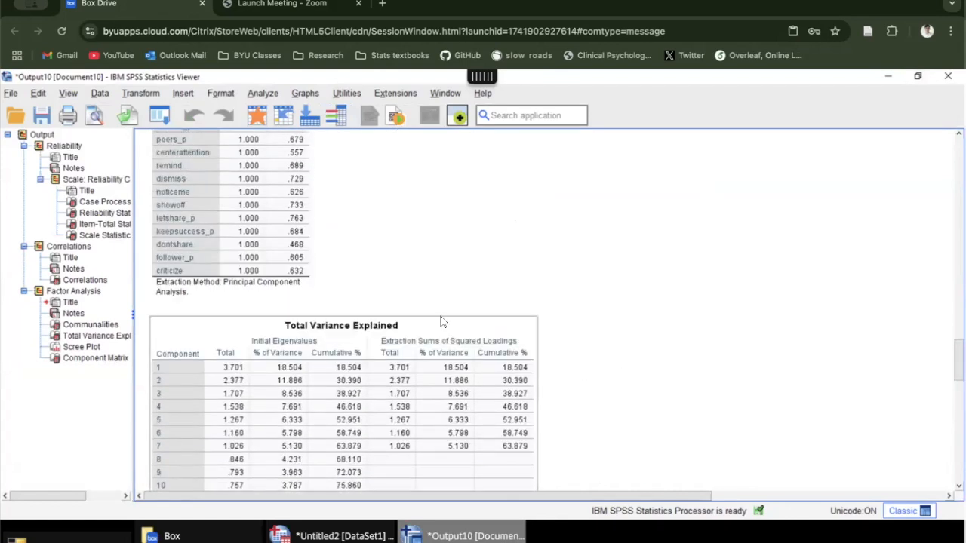
scroll(337, 302, down, 6)
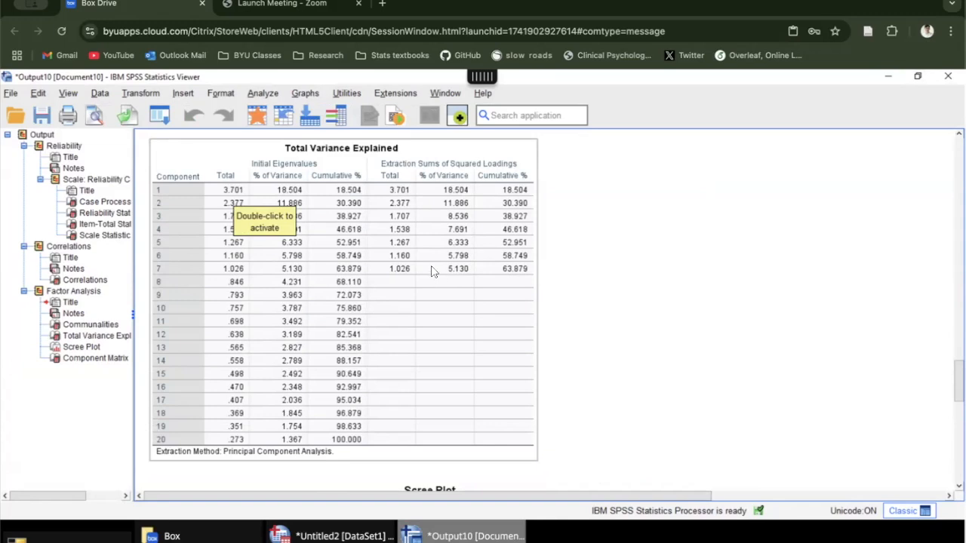
scroll(434, 279, down, 5)
scroll(434, 280, down, 8)
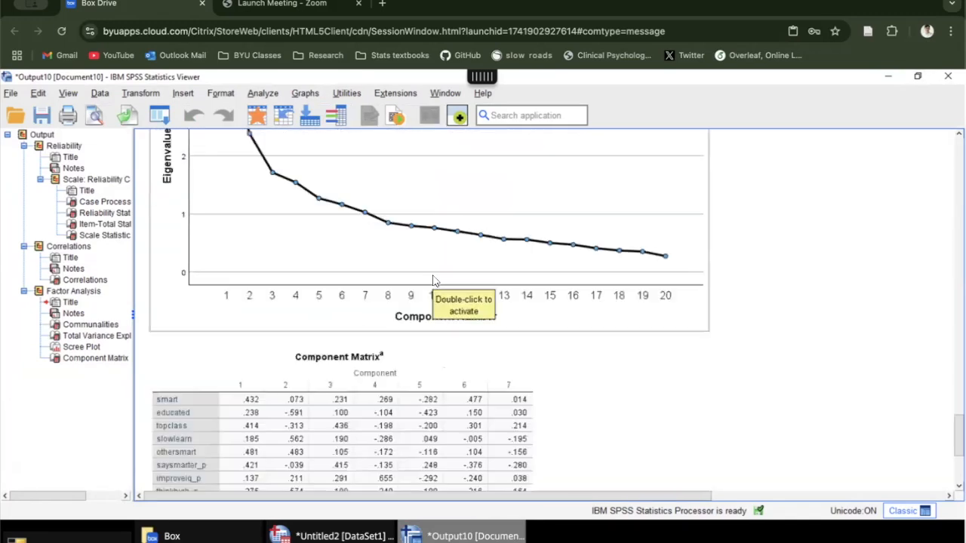
scroll(434, 280, up, 6)
scroll(434, 283, up, 5)
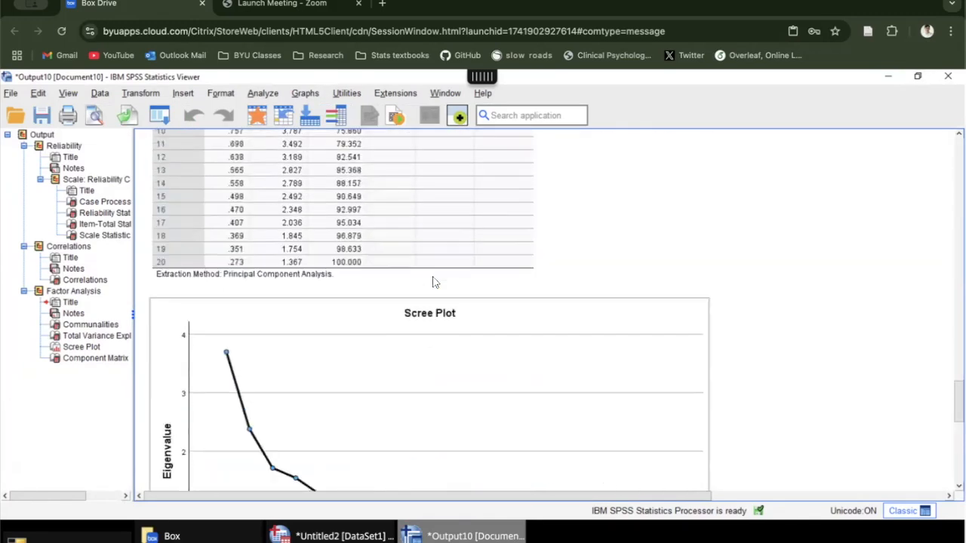
scroll(434, 283, up, 15)
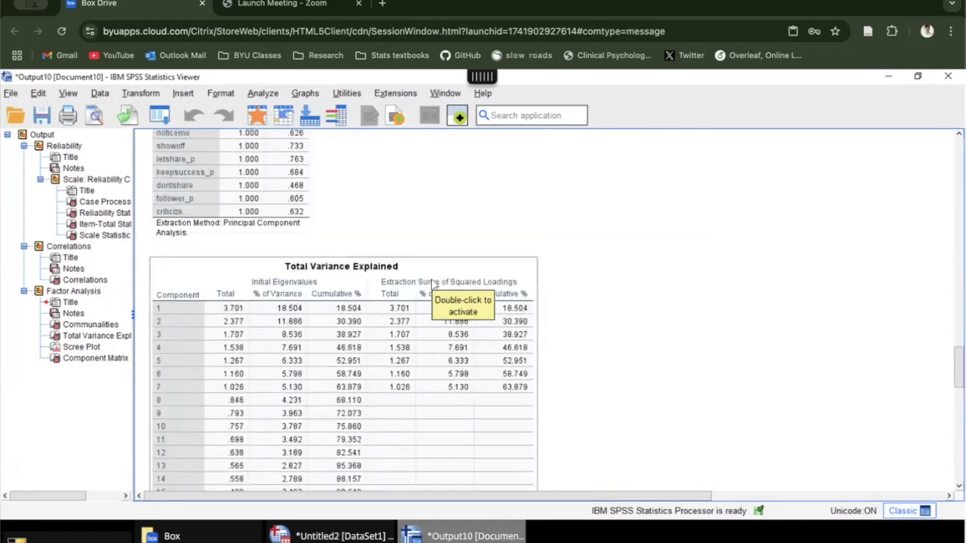
Step: Go back to the correlation matrix and examine how the remind item correlates with showoff and the neighbouring items
scroll(434, 285, up, 5)
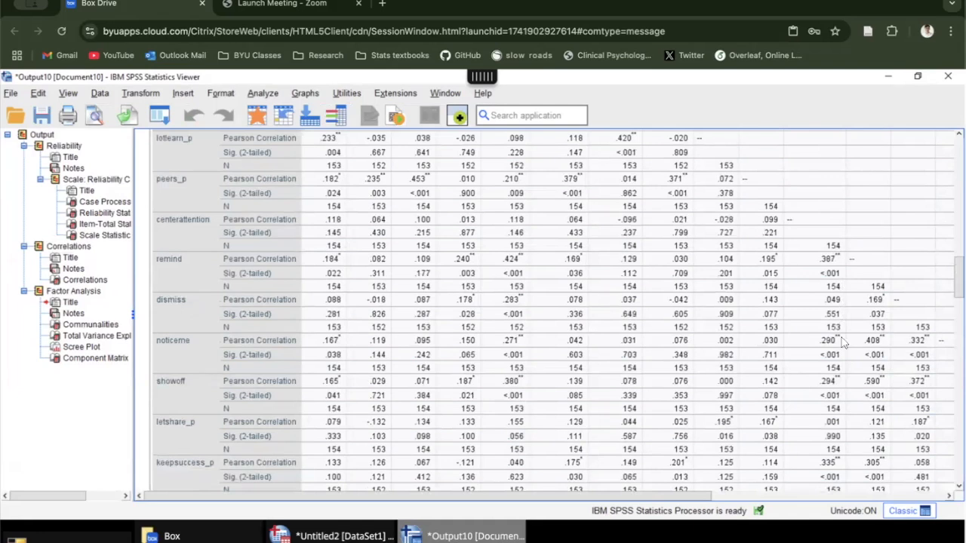
click(876, 385)
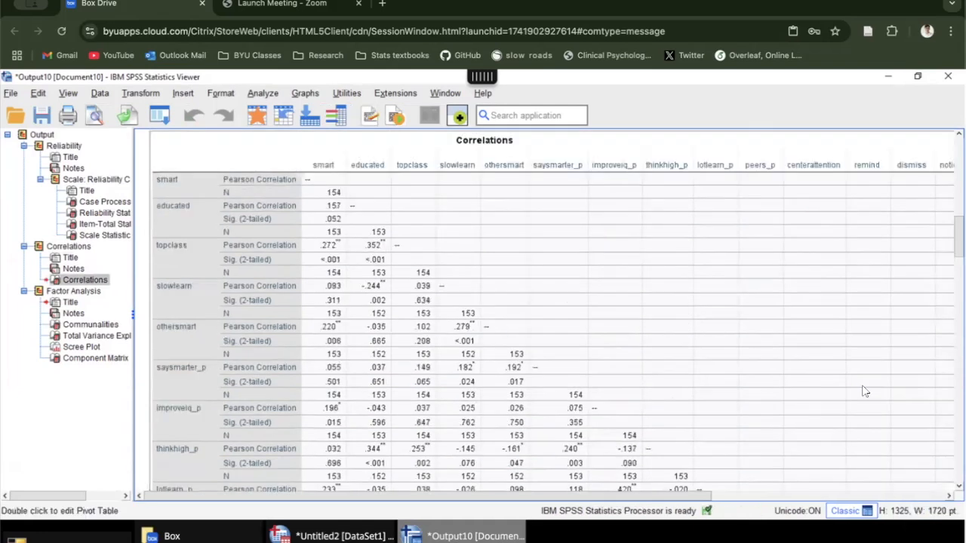
scroll(755, 340, down, 10)
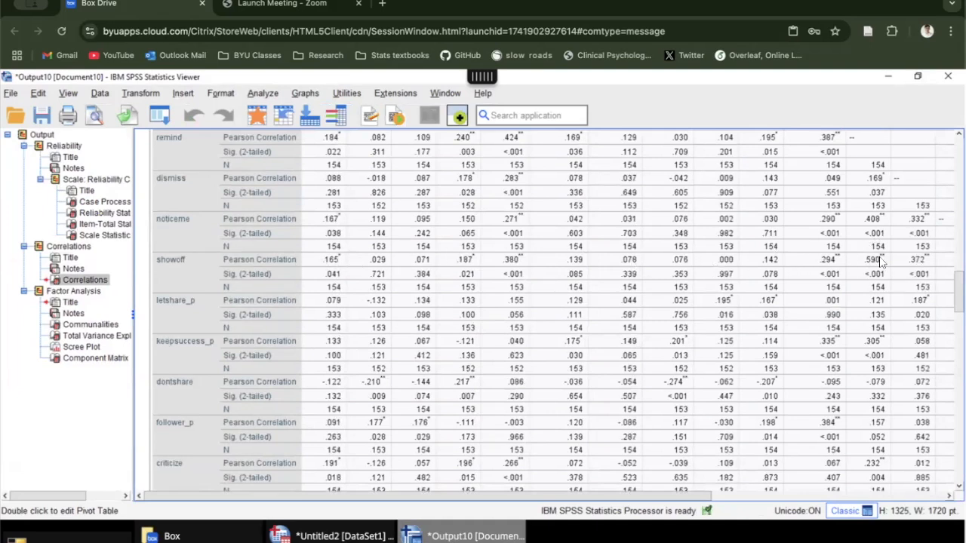
scroll(880, 261, up, 15)
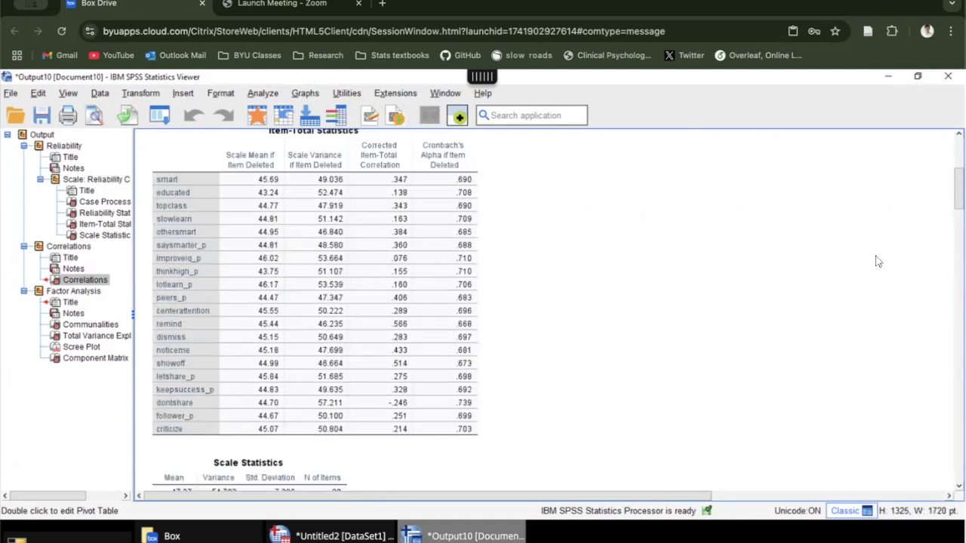
scroll(879, 260, down, 10)
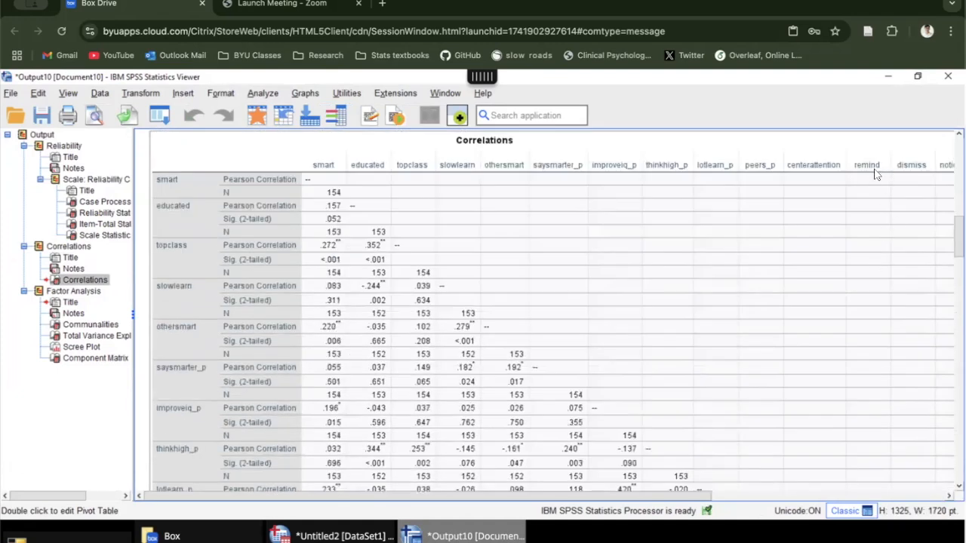
scroll(872, 192, down, 8)
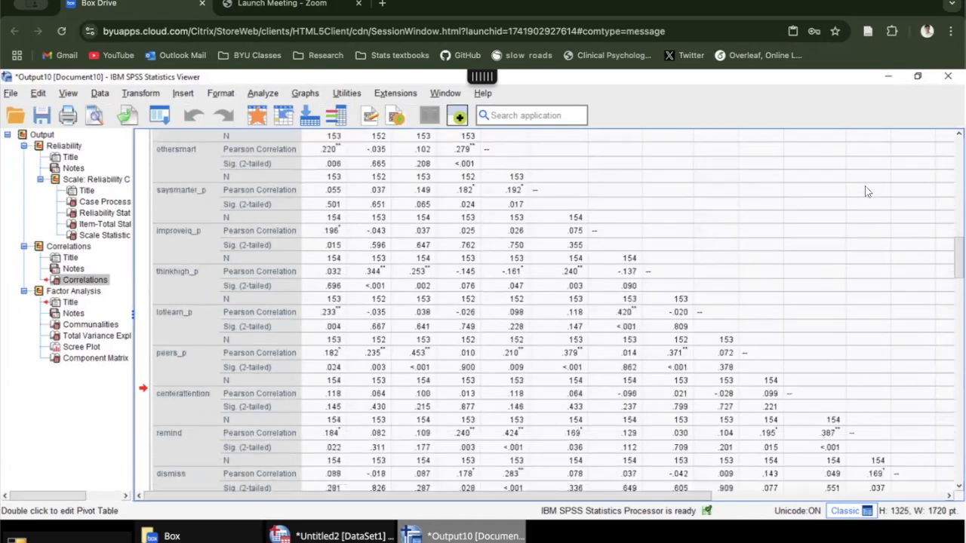
scroll(870, 198, down, 3)
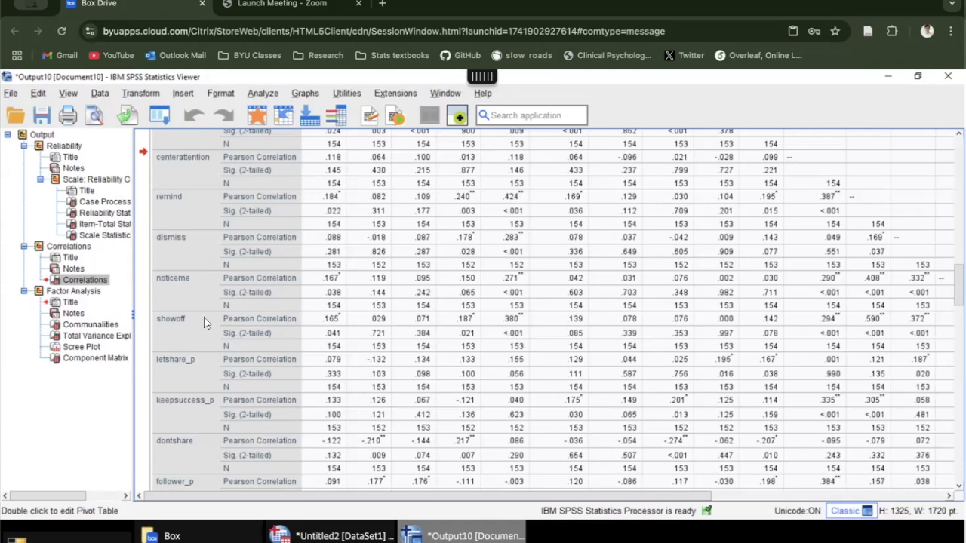
scroll(873, 320, up, 15)
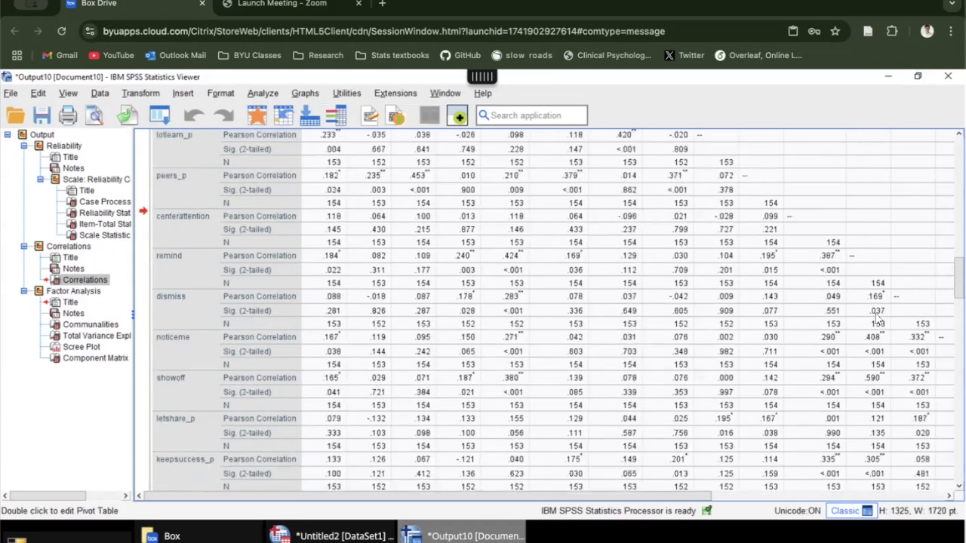
scroll(861, 345, down, 5)
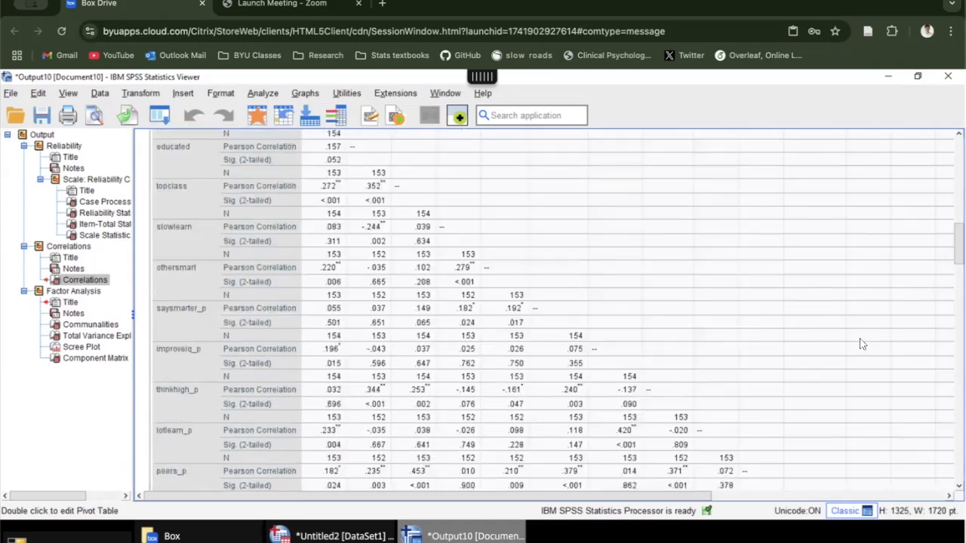
scroll(860, 342, down, 8)
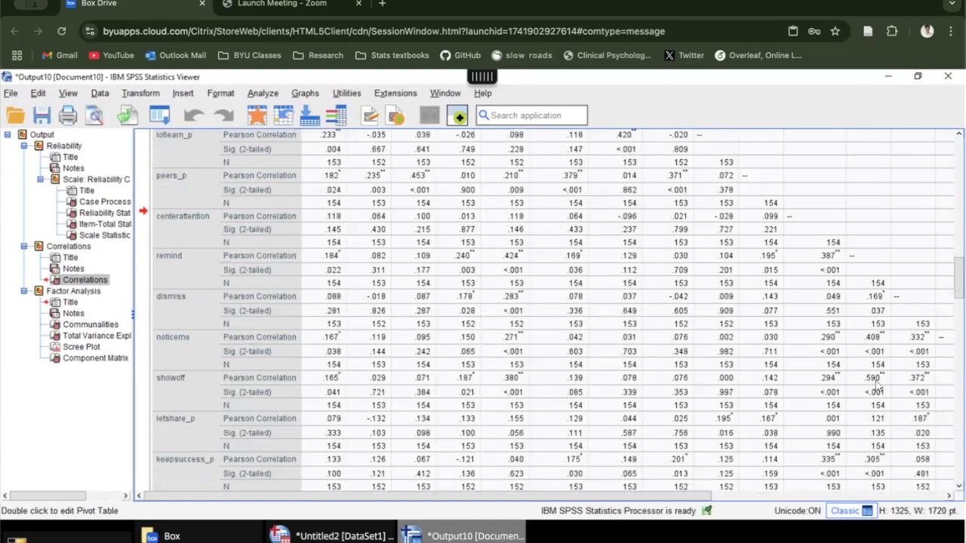
Step: Return to the factor analysis output and review the communalities and the initial eigenvalues of the components
scroll(875, 374, down, 10)
scroll(619, 339, down, 10)
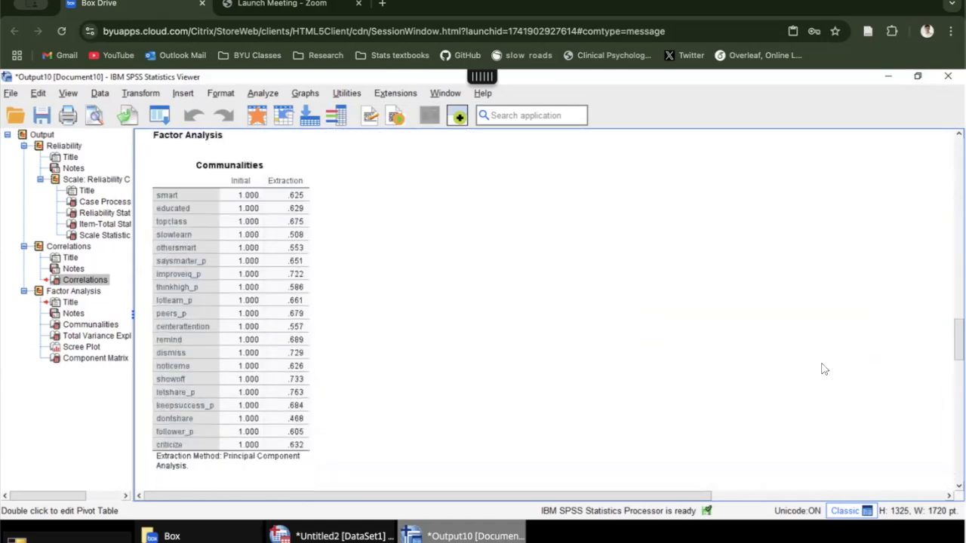
scroll(709, 326, down, 5)
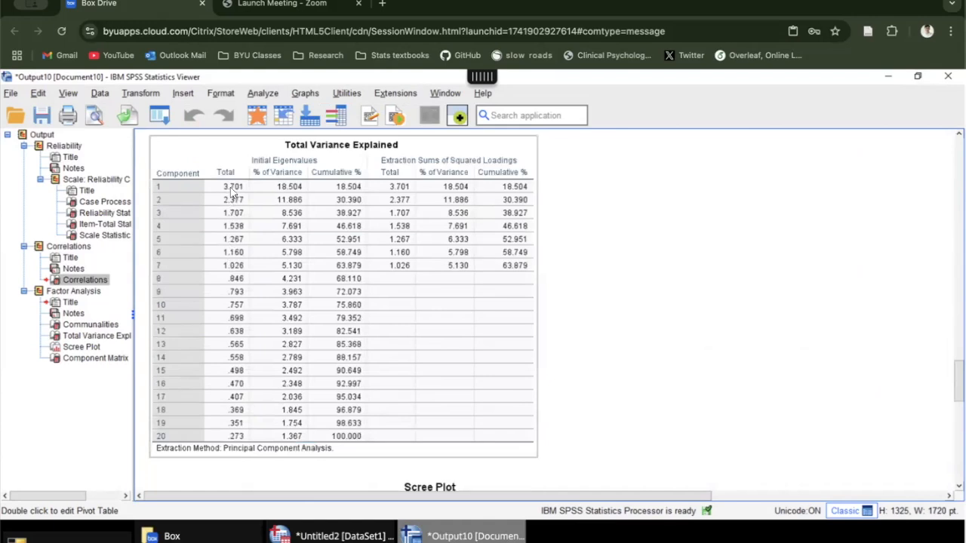
scroll(762, 255, up, 10)
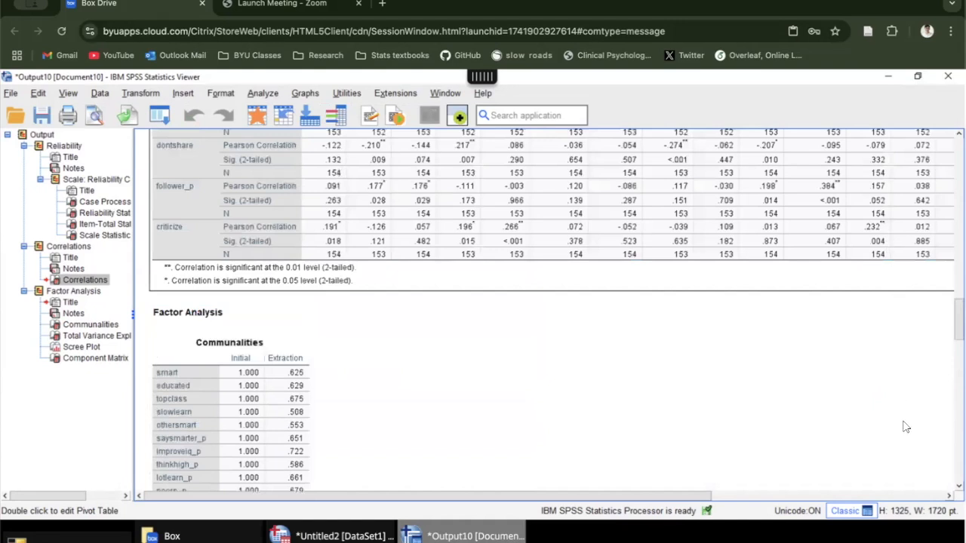
Step: Look back and forth between the end of the correlation matrix and the Total Variance Explained table
scroll(868, 400, up, 5)
scroll(483, 325, down, 15)
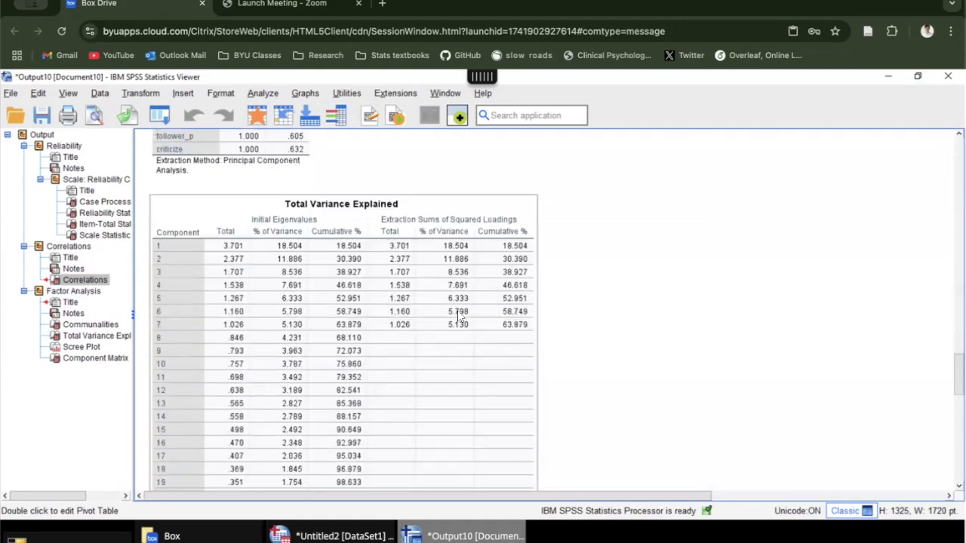
scroll(376, 313, down, 2)
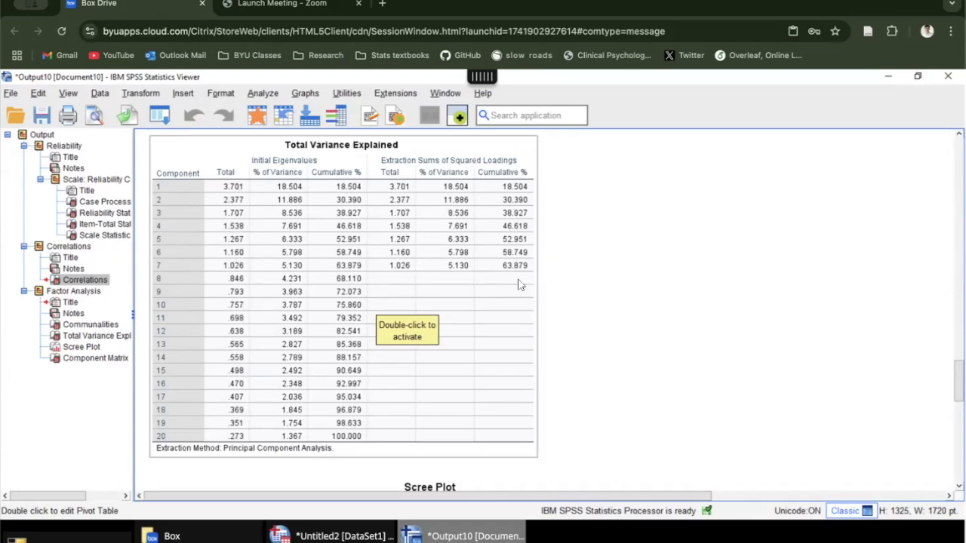
scroll(567, 291, up, 10)
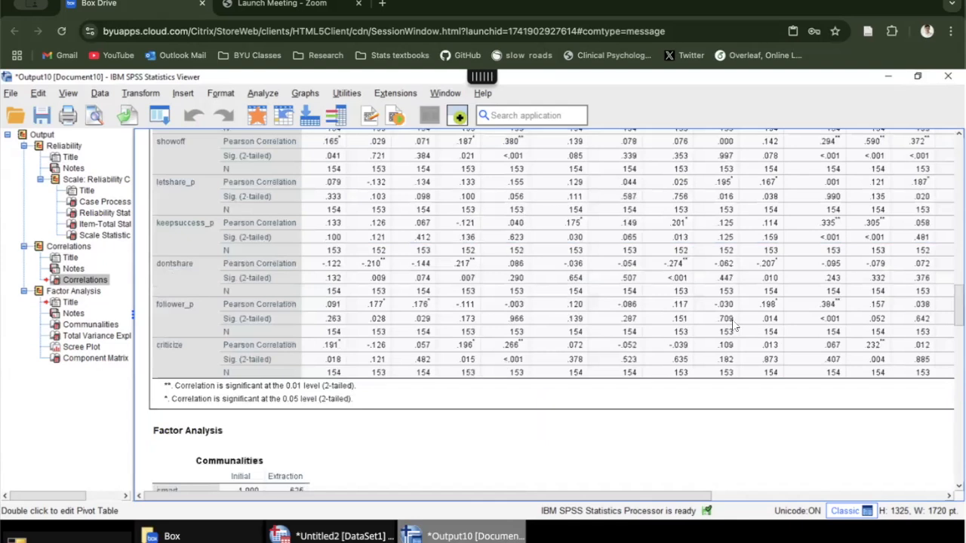
scroll(474, 279, up, 2)
scroll(472, 282, down, 10)
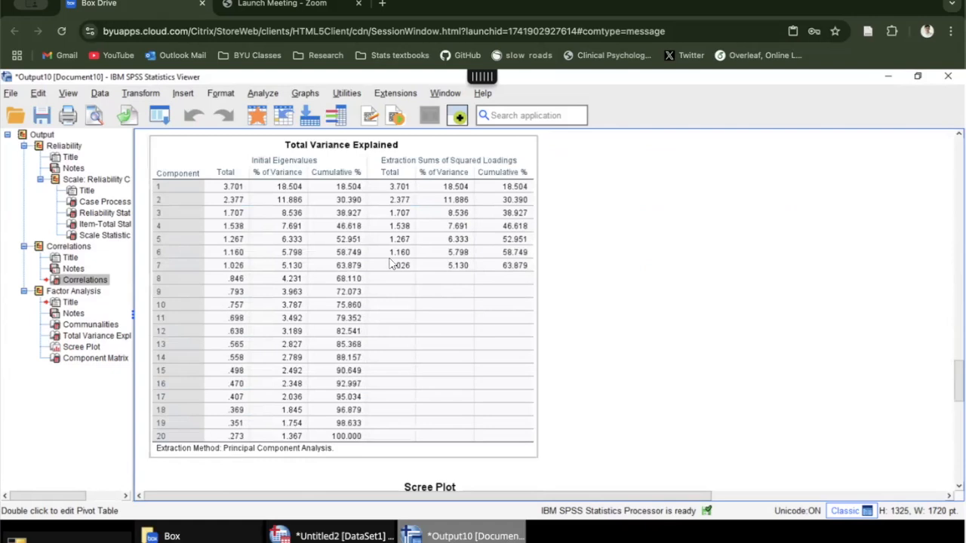
Step: Select the Total Variance Explained table and show its Copy As formats, including Image, without choosing one
click(391, 264)
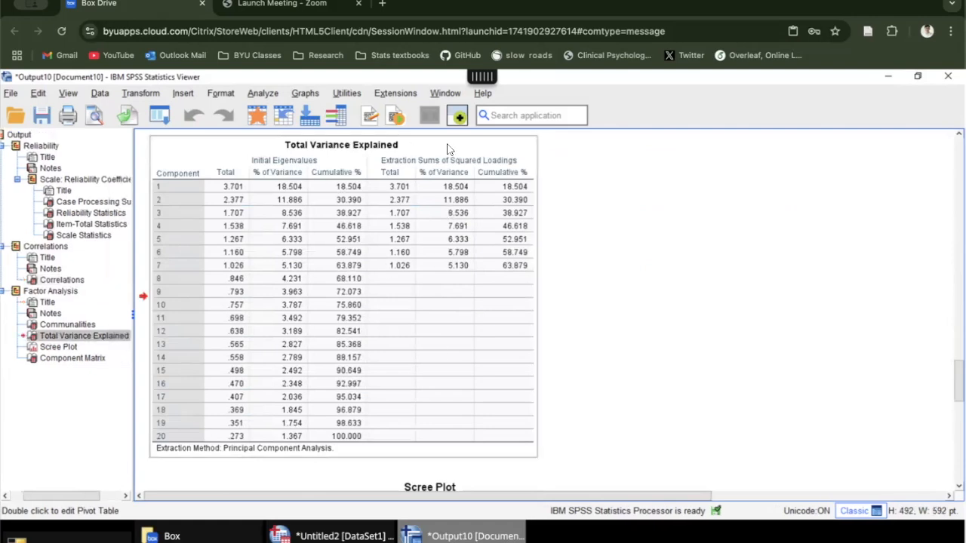
right_click(347, 308)
mouse_move(367, 317)
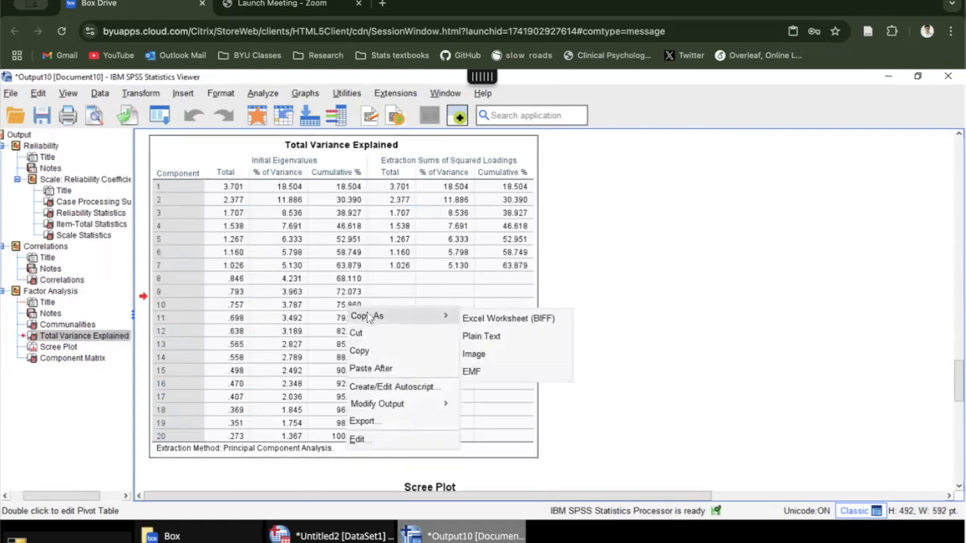
click(486, 355)
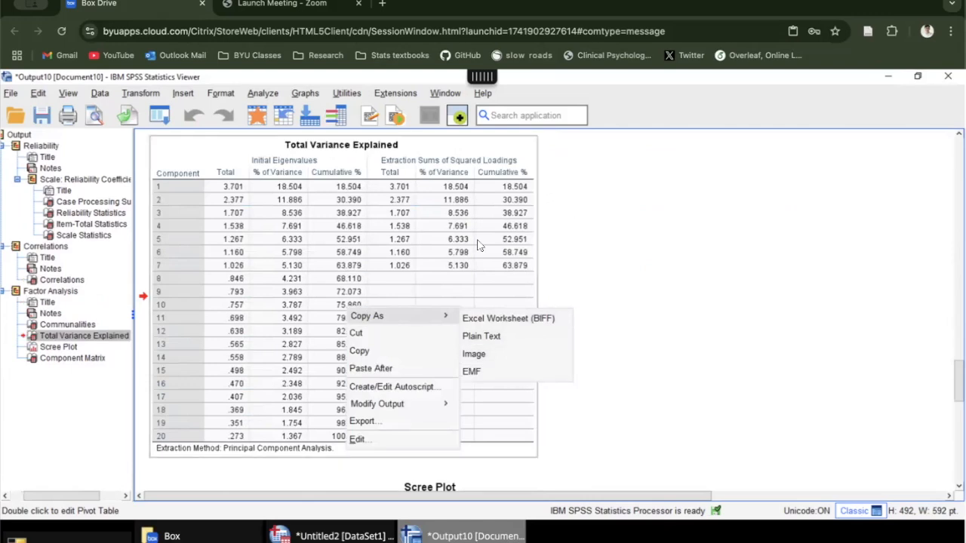
scroll(411, 245, down, 10)
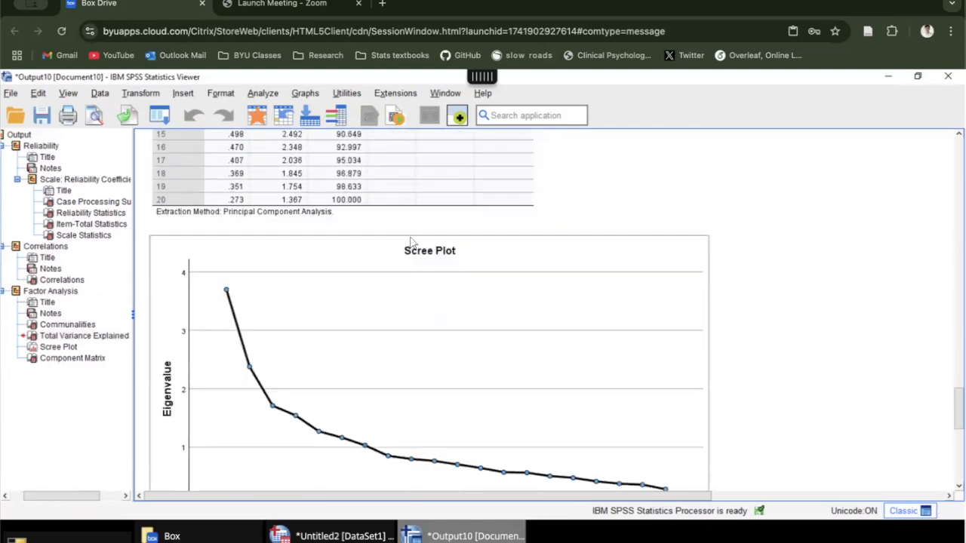
Step: Select the scree plot and show the formats it can be copied as, then dismiss them
click(402, 240)
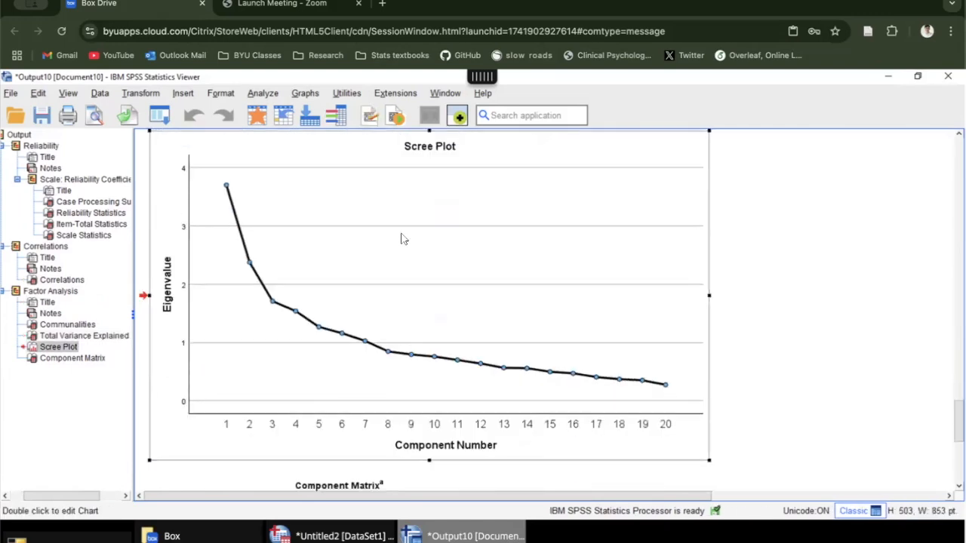
right_click(401, 237)
mouse_move(425, 243)
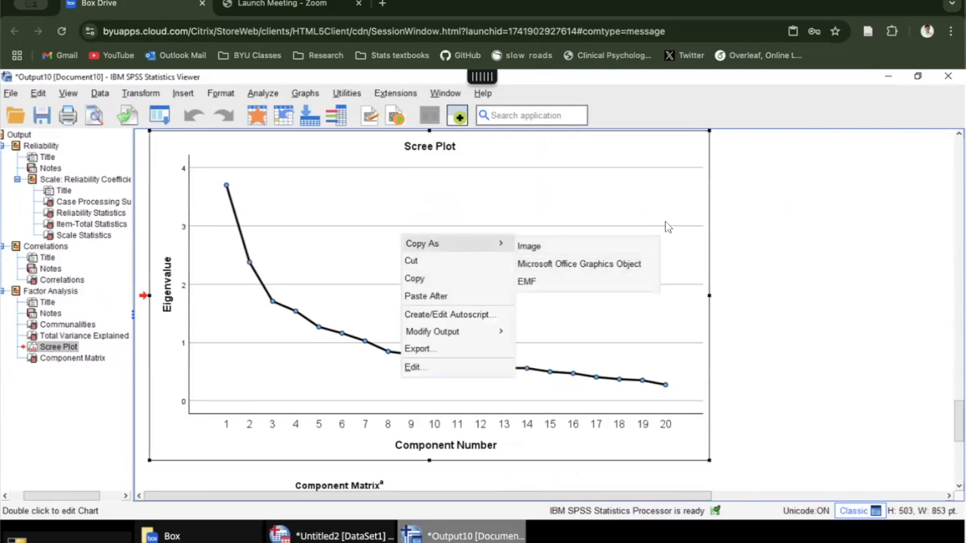
click(604, 242)
scroll(384, 222, down, 2)
scroll(383, 221, down, 8)
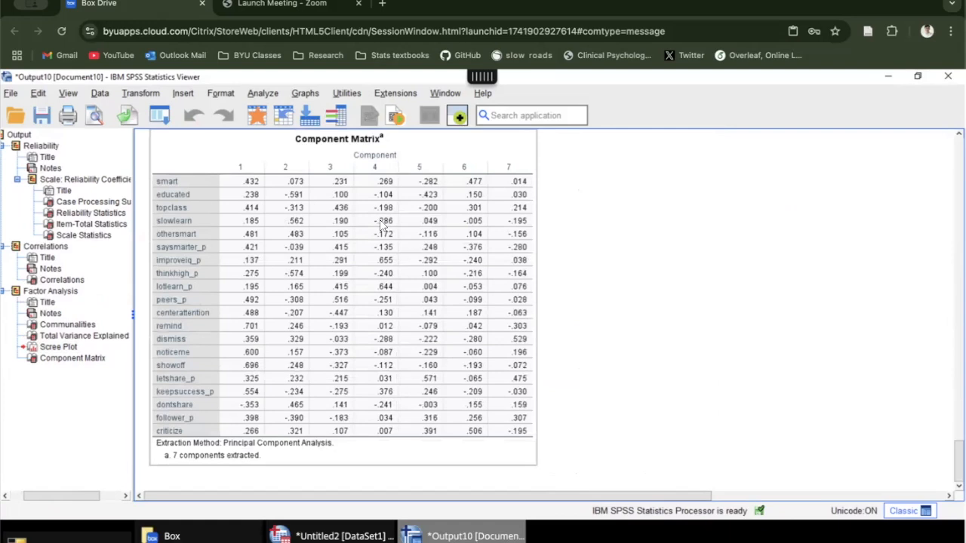
Step: Select the Component Matrix table and show the formats available for copying it
click(383, 224)
right_click(382, 224)
mouse_move(468, 231)
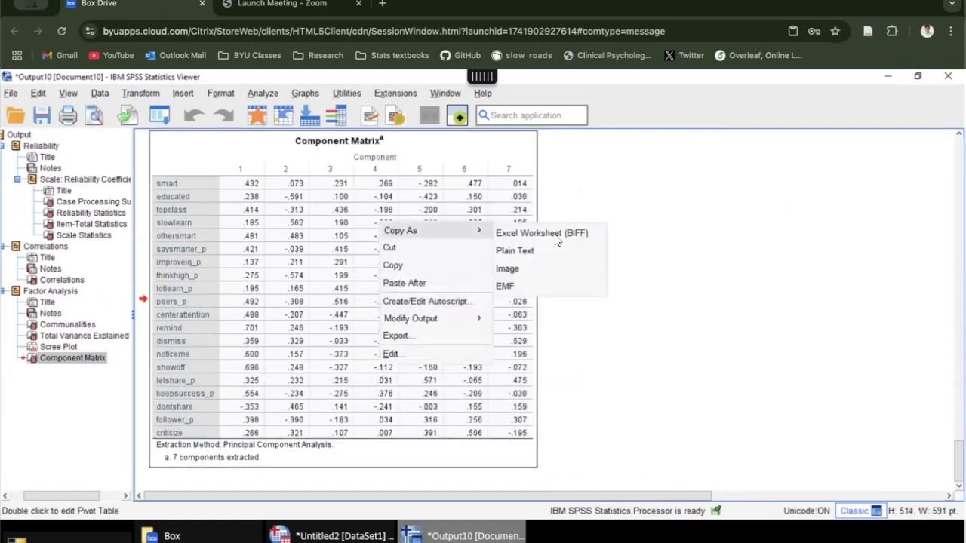
click(543, 253)
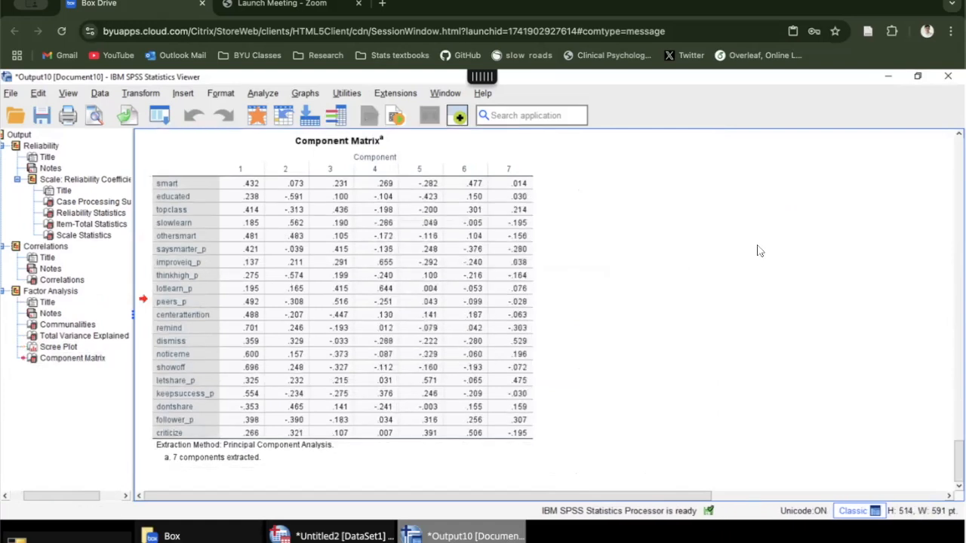
Step: Return to the Total Variance Explained table and examine the eigenvalues and variance percentages of the components
scroll(585, 262, up, 8)
scroll(585, 262, up, 5)
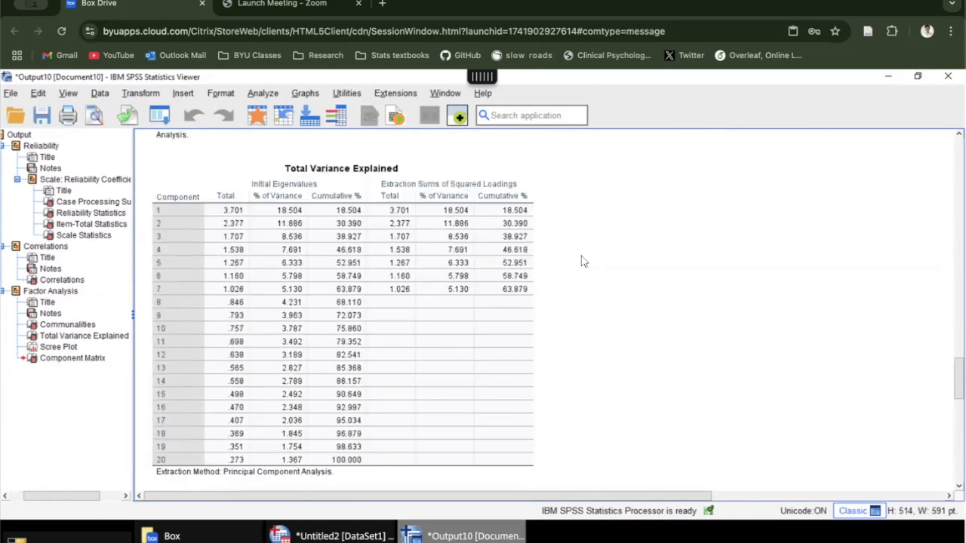
scroll(320, 243, down, 1)
scroll(320, 243, up, 1)
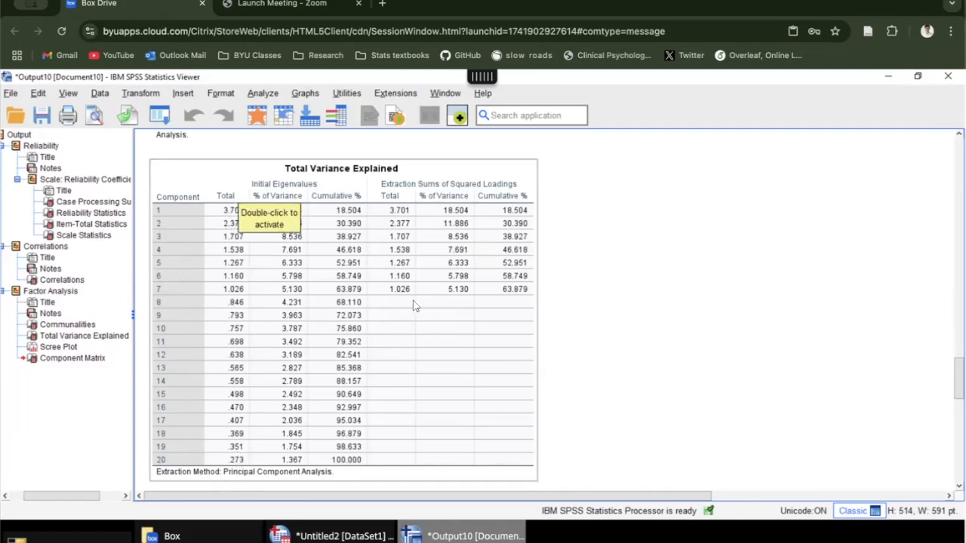
click(257, 268)
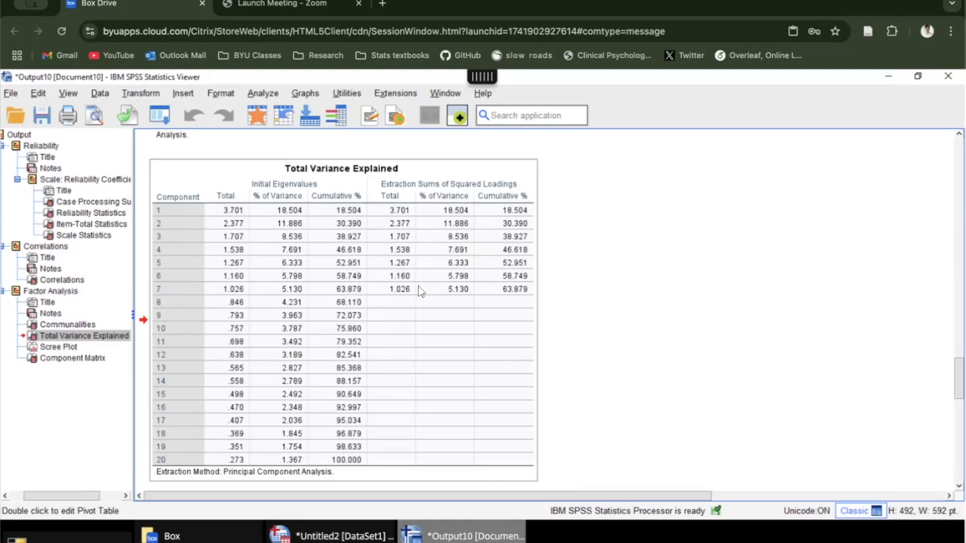
Step: Compare the bend in the scree plot with the eigenvalues in the Total Variance Explained table
scroll(566, 281, down, 2)
scroll(566, 283, down, 8)
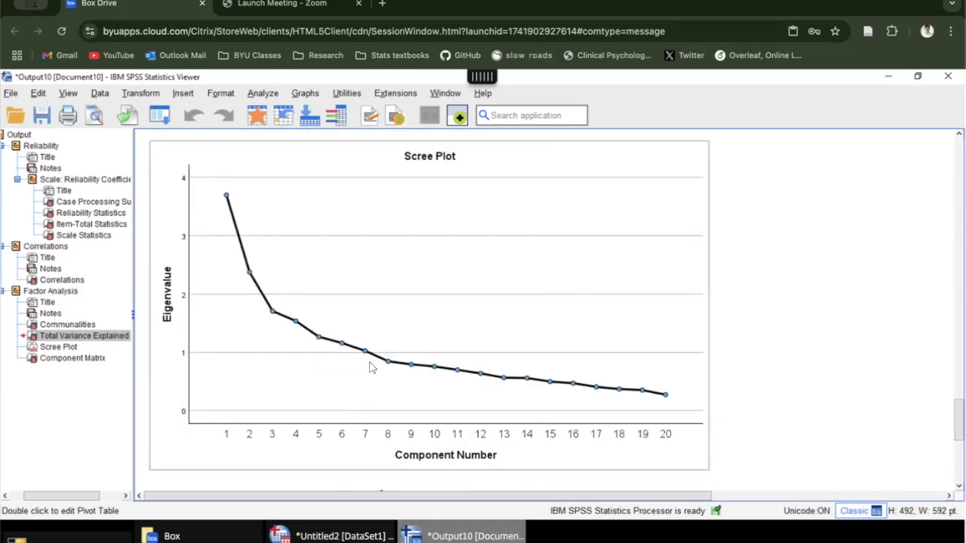
scroll(370, 367, up, 8)
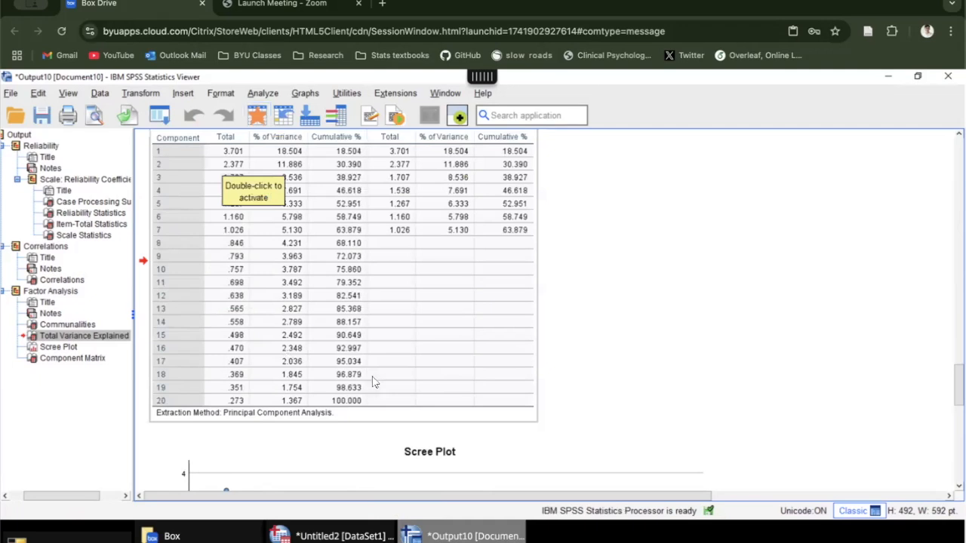
scroll(380, 377, down, 4)
scroll(381, 377, down, 6)
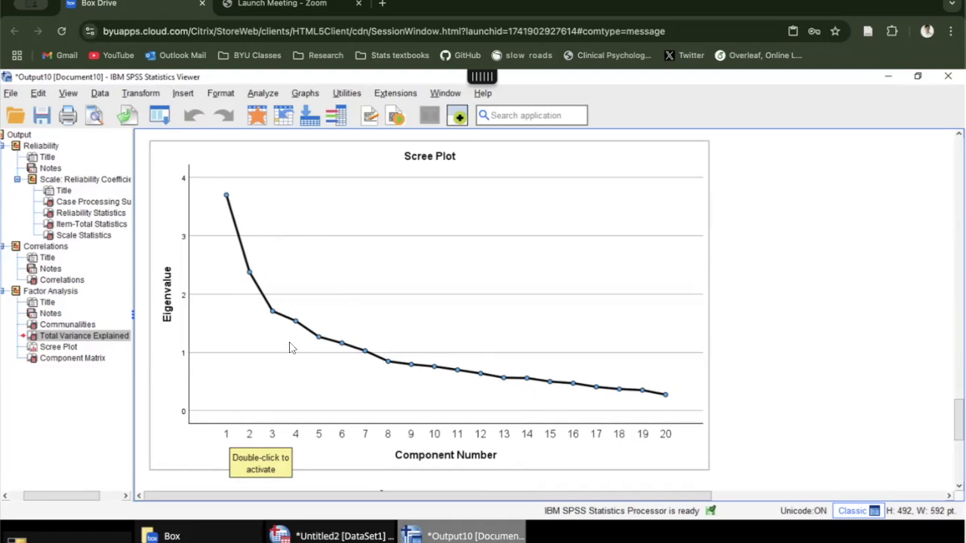
Step: Examine how the items load on the seven components in the Component Matrix
scroll(539, 279, down, 5)
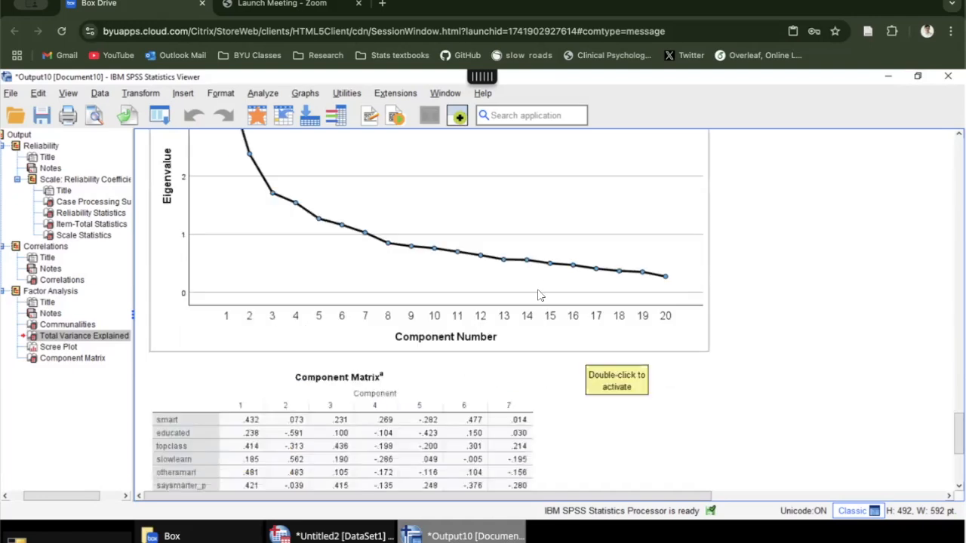
scroll(529, 296, down, 3)
scroll(533, 298, down, 2)
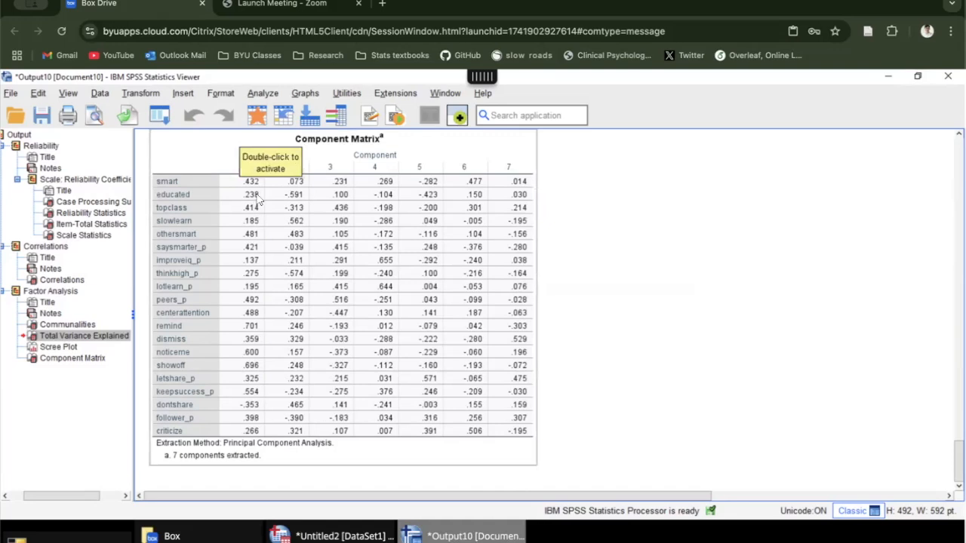
click(613, 209)
click(465, 274)
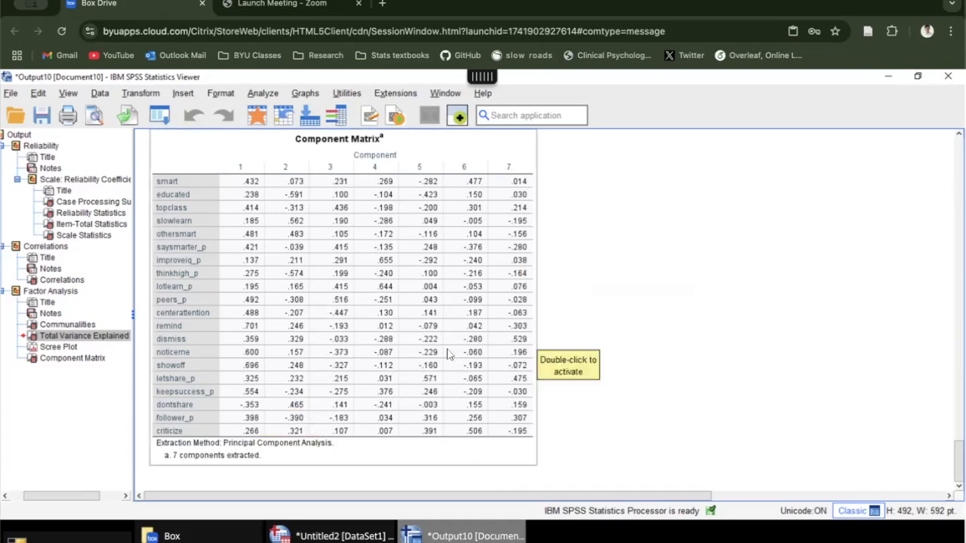
Step: Go back to the Reliability Statistics table, select it and show its Copy As formats without choosing one
scroll(547, 341, up, 10)
scroll(437, 349, up, 15)
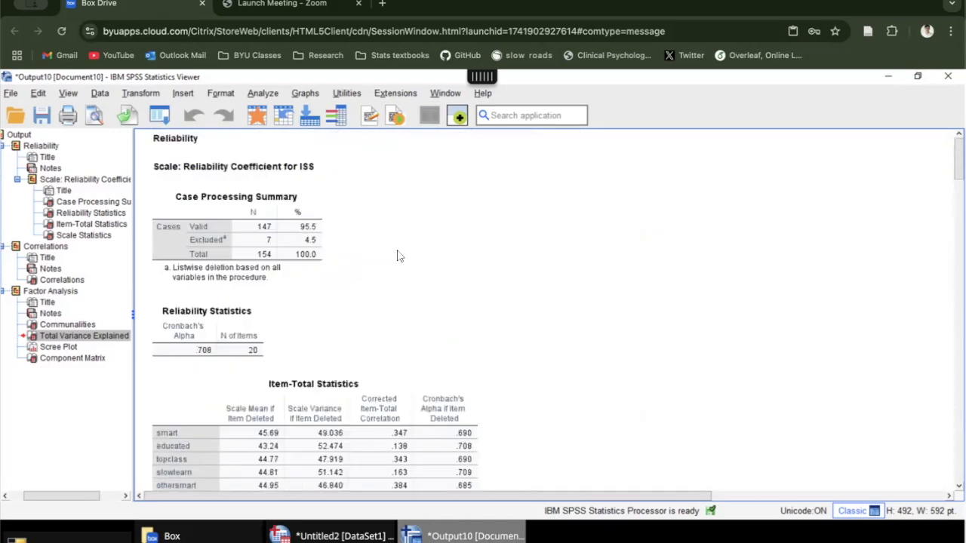
scroll(355, 306, down, 3)
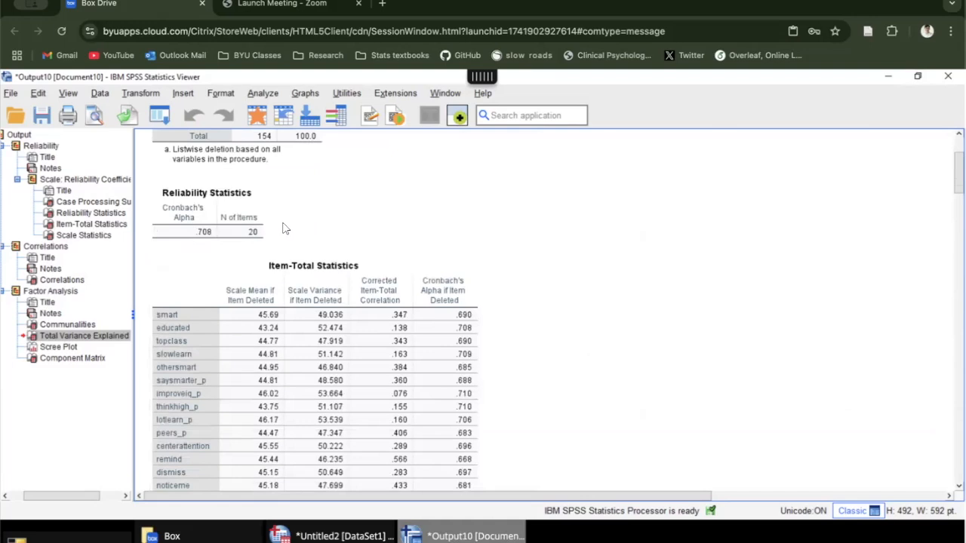
click(224, 227)
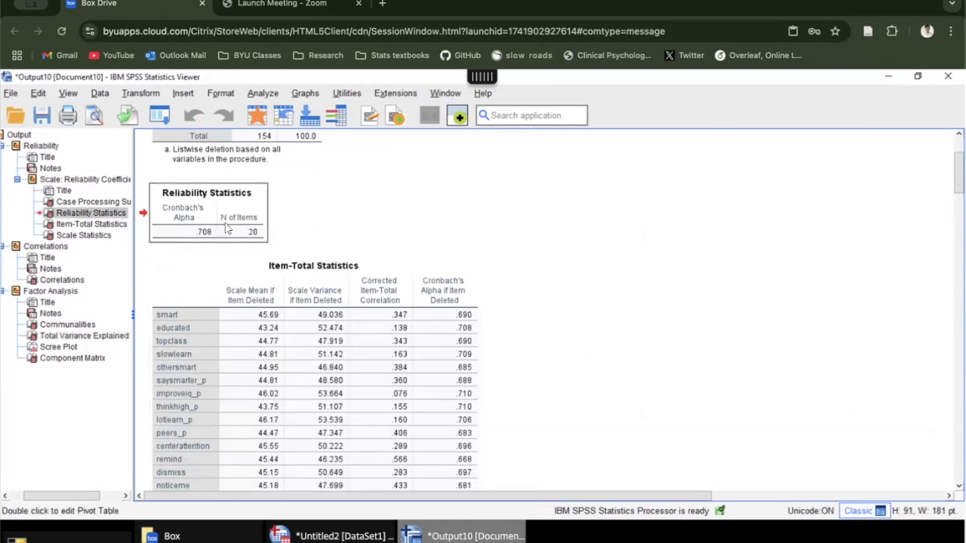
right_click(200, 209)
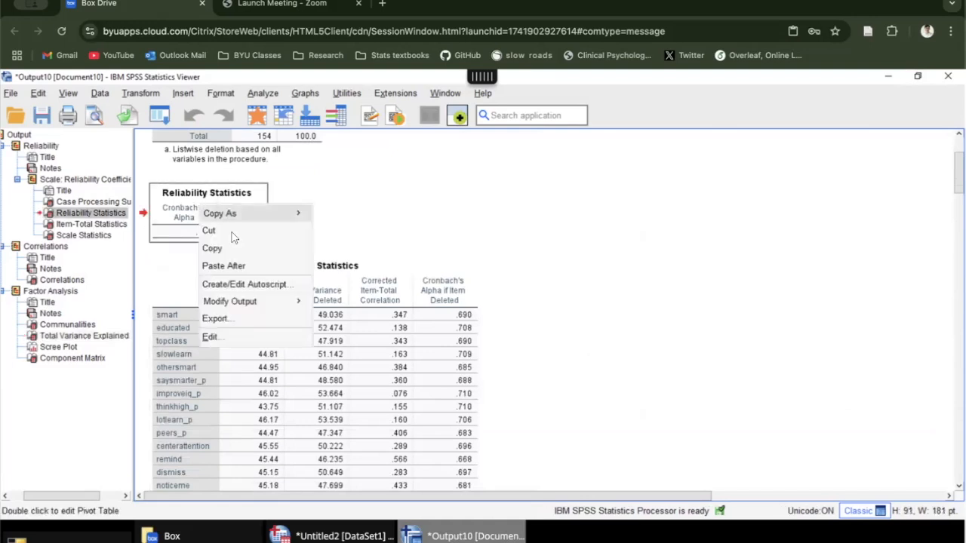
mouse_move(238, 216)
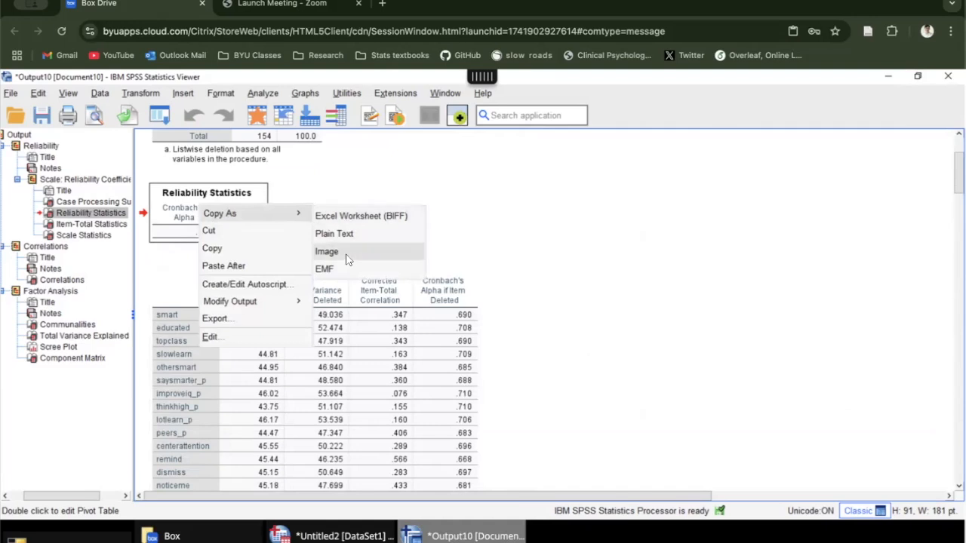
click(477, 209)
Step: Select the Pearson correlation matrix below the item-total statistics and look through its rows
scroll(393, 227, down, 10)
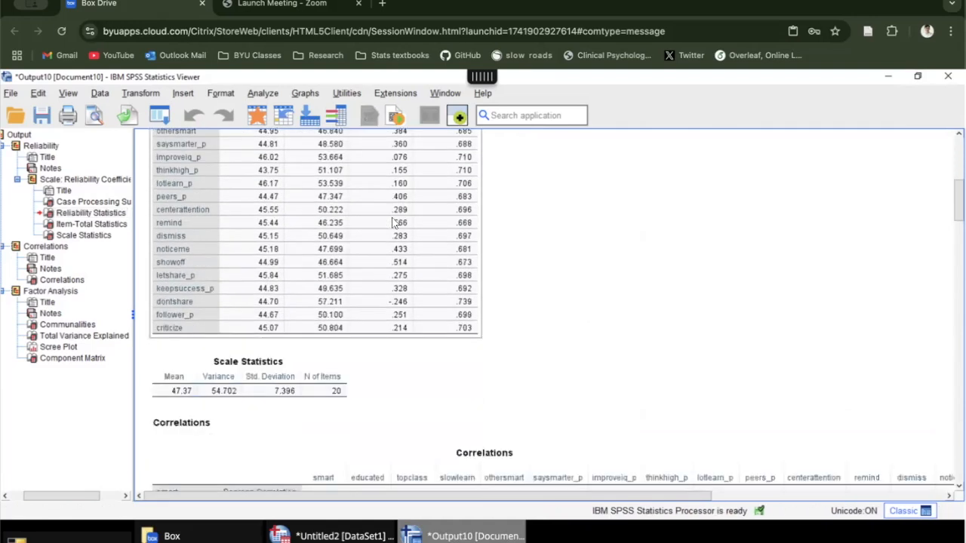
scroll(391, 248, down, 1)
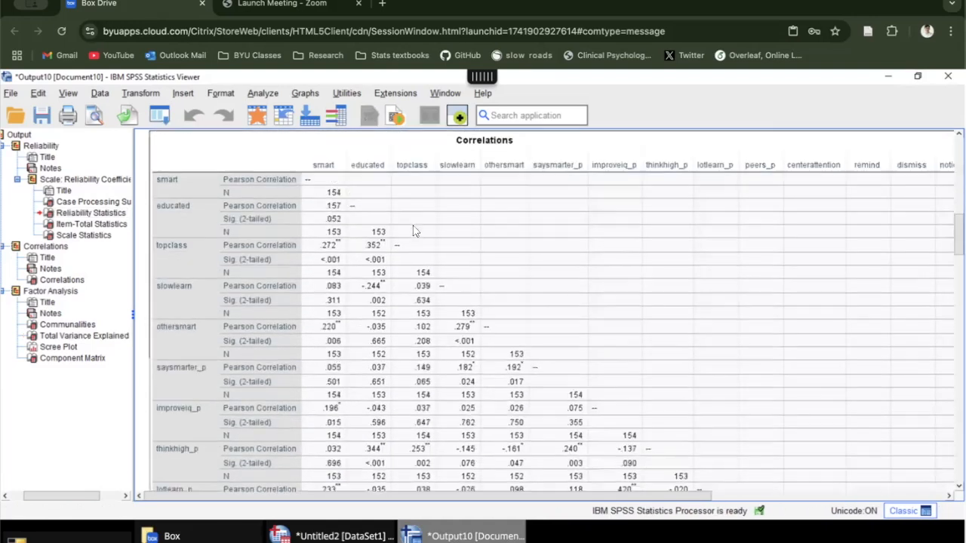
click(414, 233)
scroll(365, 235, down, 5)
scroll(366, 234, down, 10)
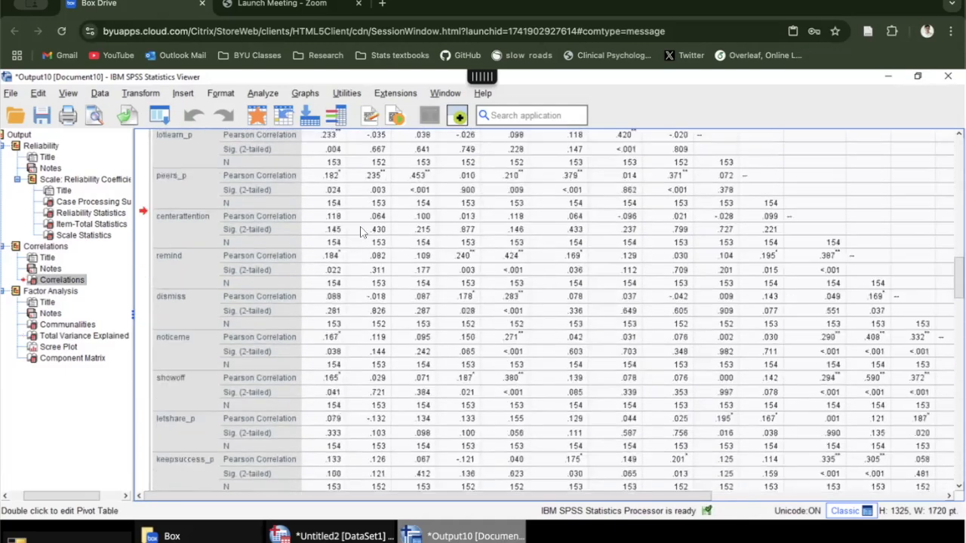
Step: Go through the factor analysis output, selecting the Total Variance Explained table, the scree plot and the Component Matrix in turn
scroll(363, 230, down, 6)
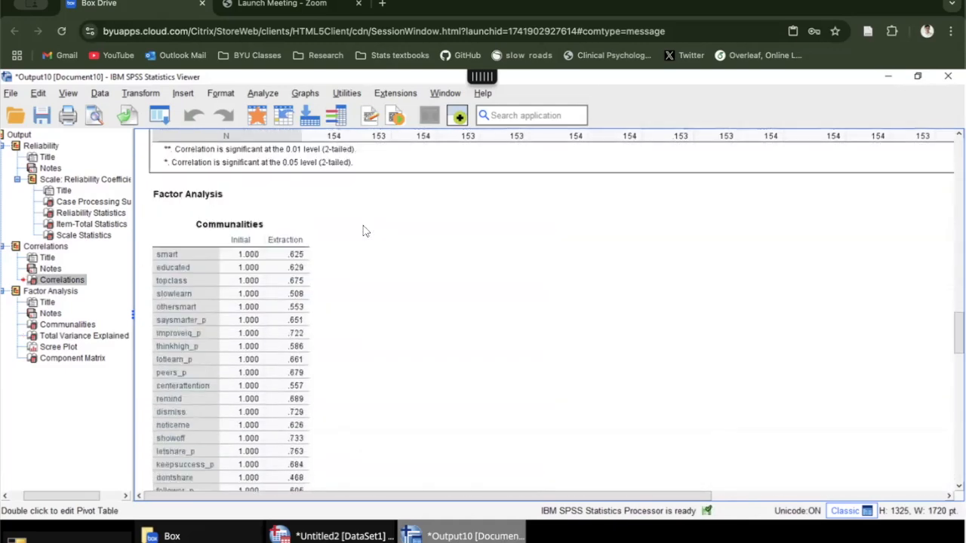
scroll(363, 230, down, 8)
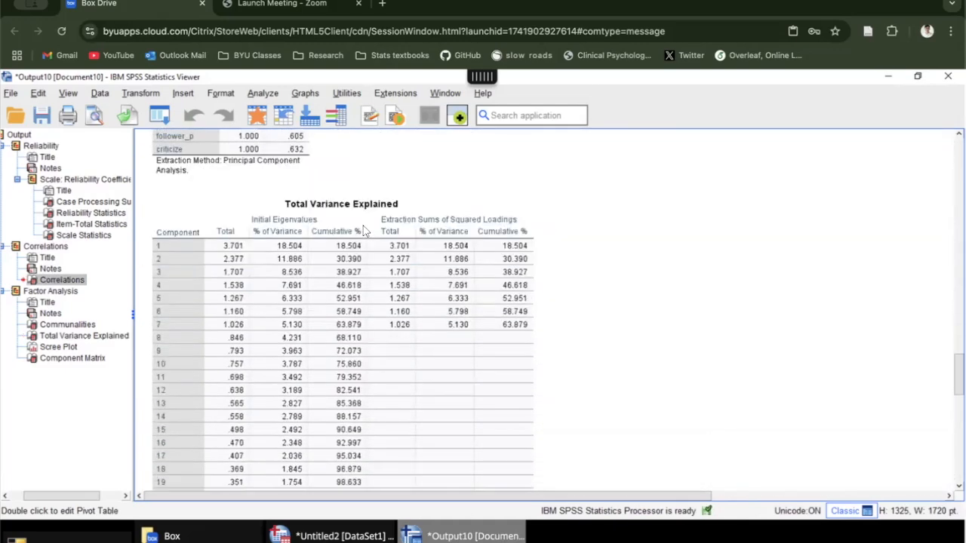
click(236, 200)
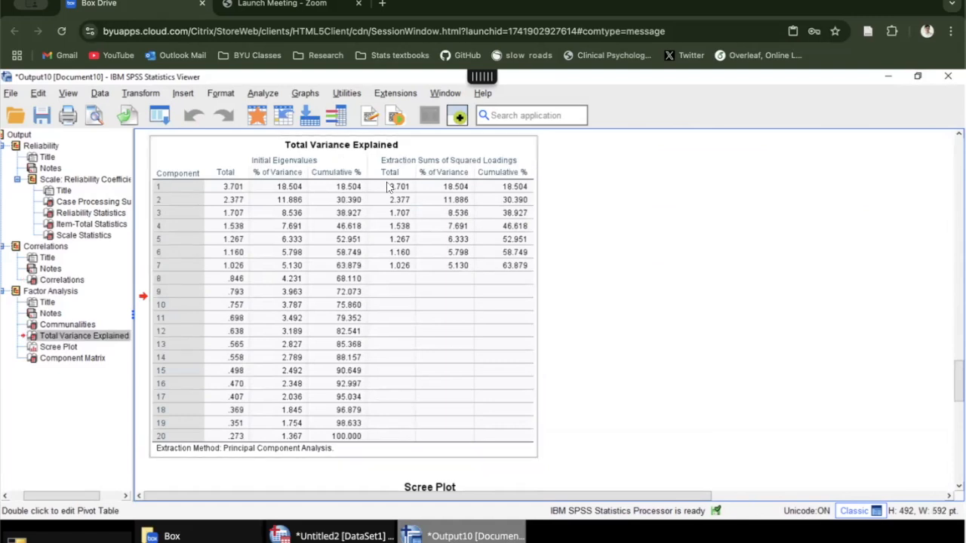
scroll(381, 202, down, 3)
scroll(384, 216, down, 6)
click(395, 252)
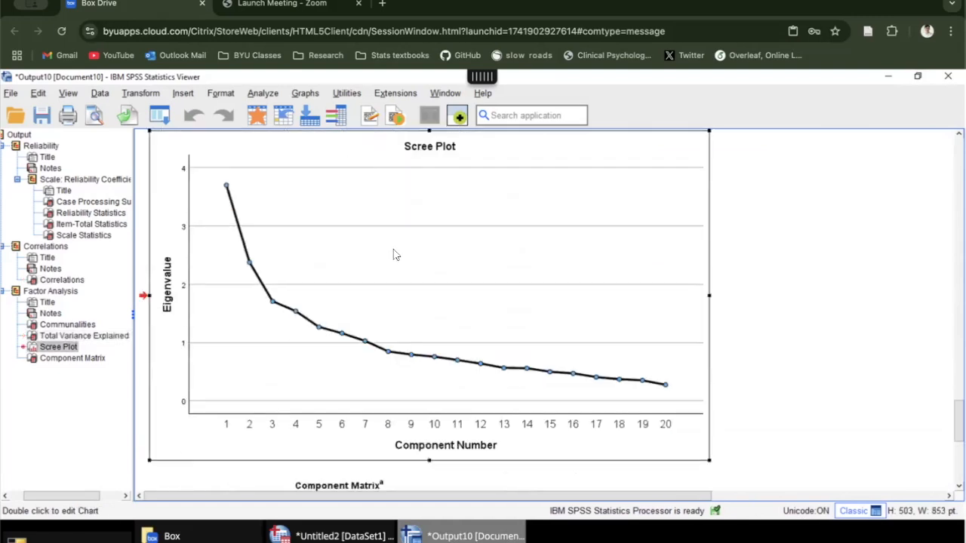
scroll(393, 241, down, 6)
scroll(393, 242, down, 4)
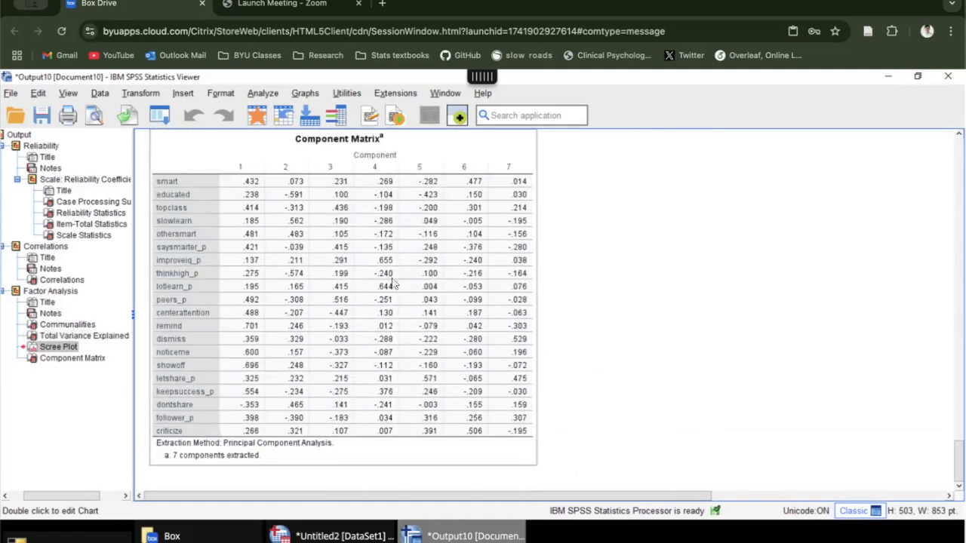
click(393, 280)
Step: Review the output once more from the start of the correlation matrix to the end of the Component Matrix
scroll(375, 312, up, 12)
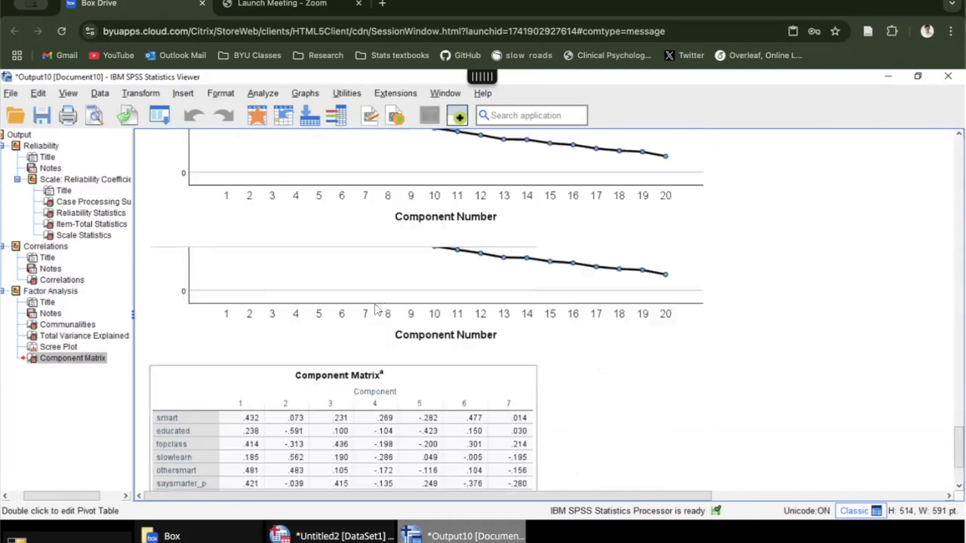
scroll(375, 308, up, 15)
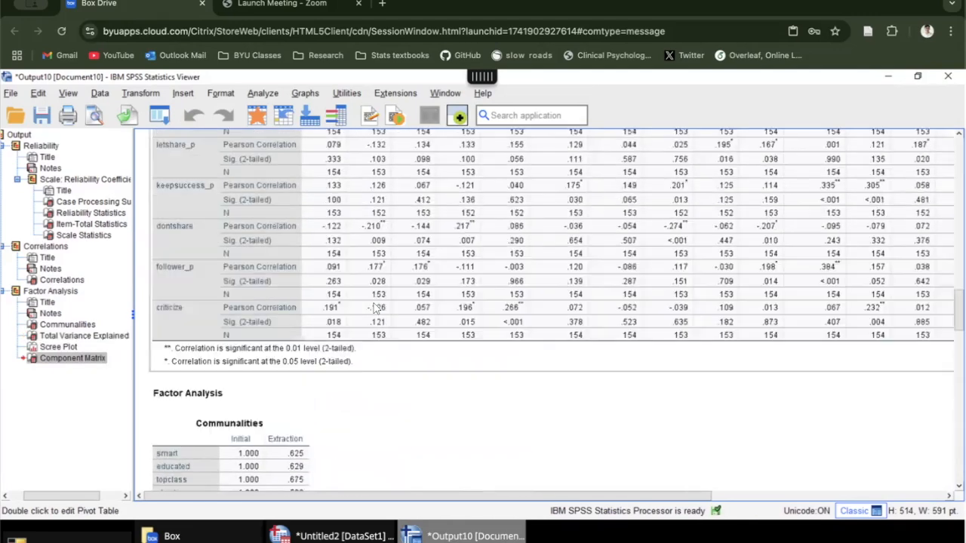
scroll(376, 308, up, 15)
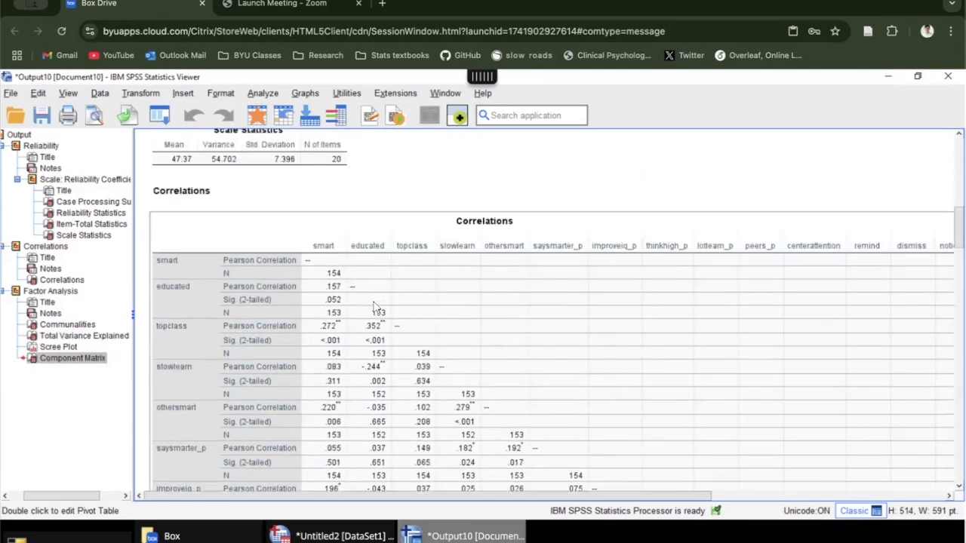
scroll(376, 308, down, 20)
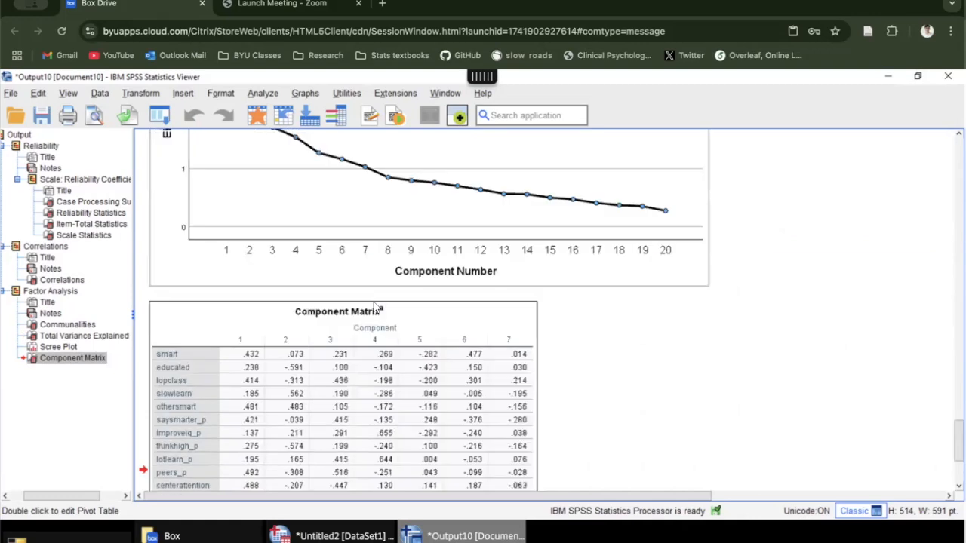
scroll(636, 279, down, 5)
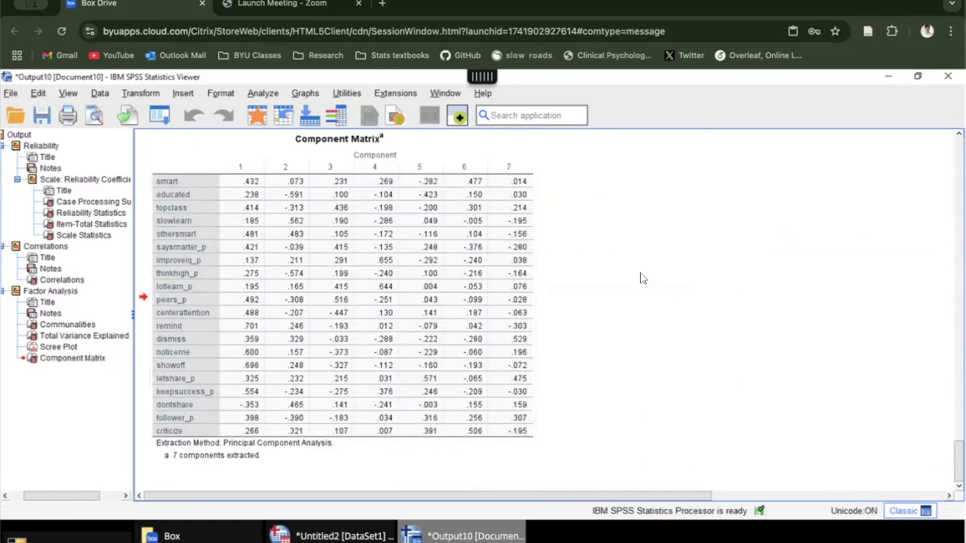